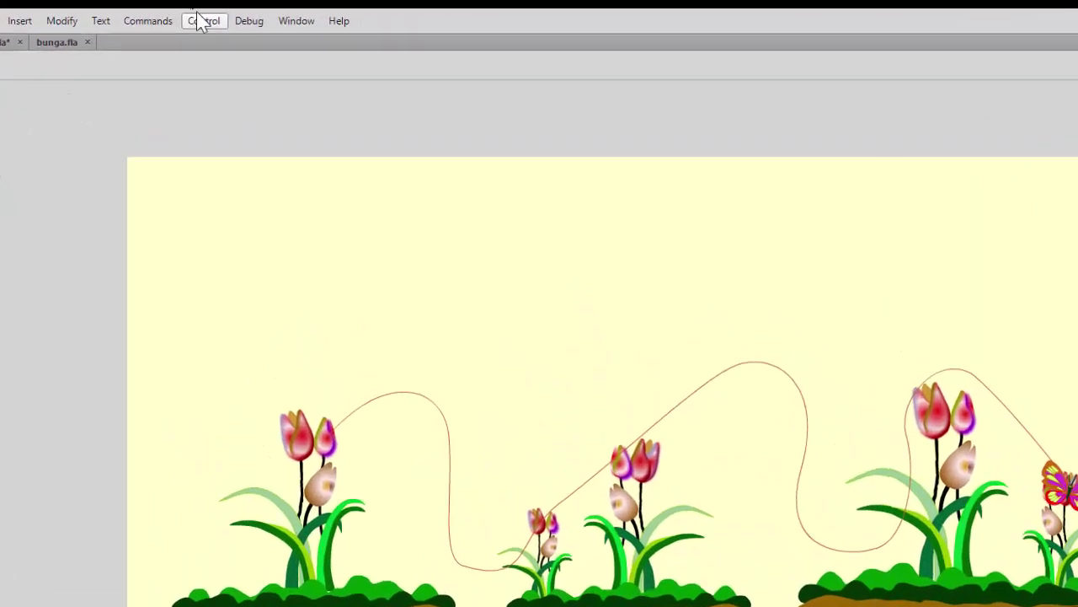
Run a scene test of bunga 2.fla to watch the butterfly follow its path, and close the preview
{"action": "left_click", "coordinate": [202, 21]}
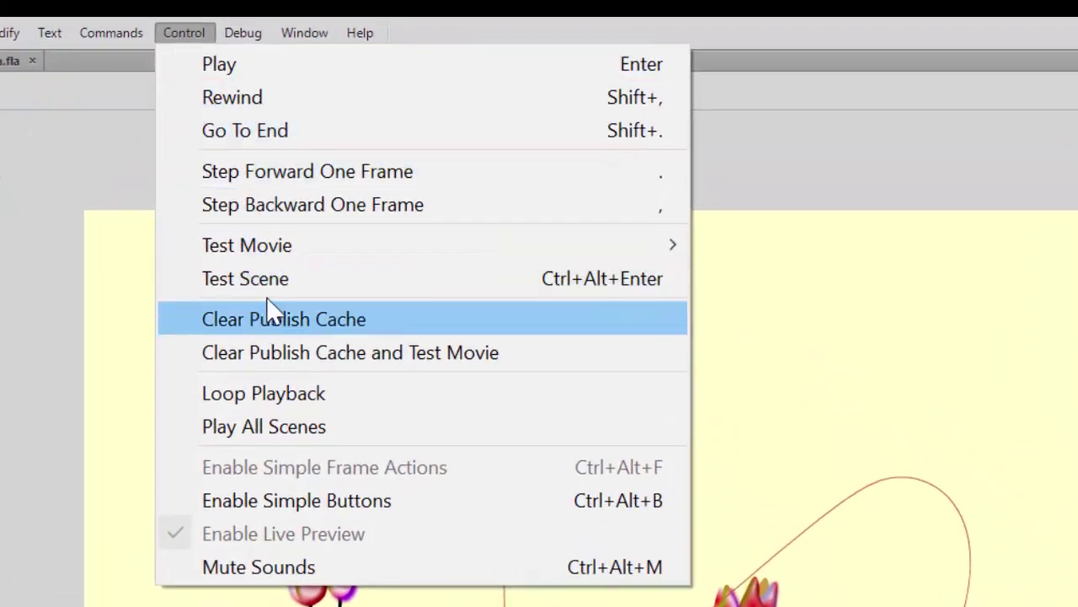
{"action": "left_click", "coordinate": [252, 278]}
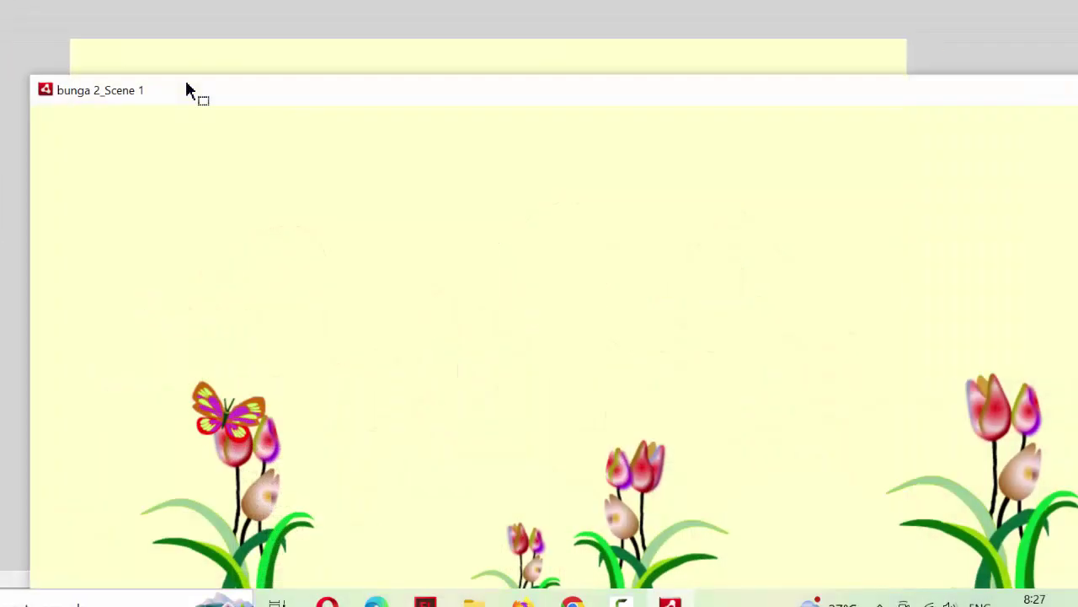
{"action": "left_click_drag", "start_coordinate": [369, 96], "coordinate": [287, 0]}
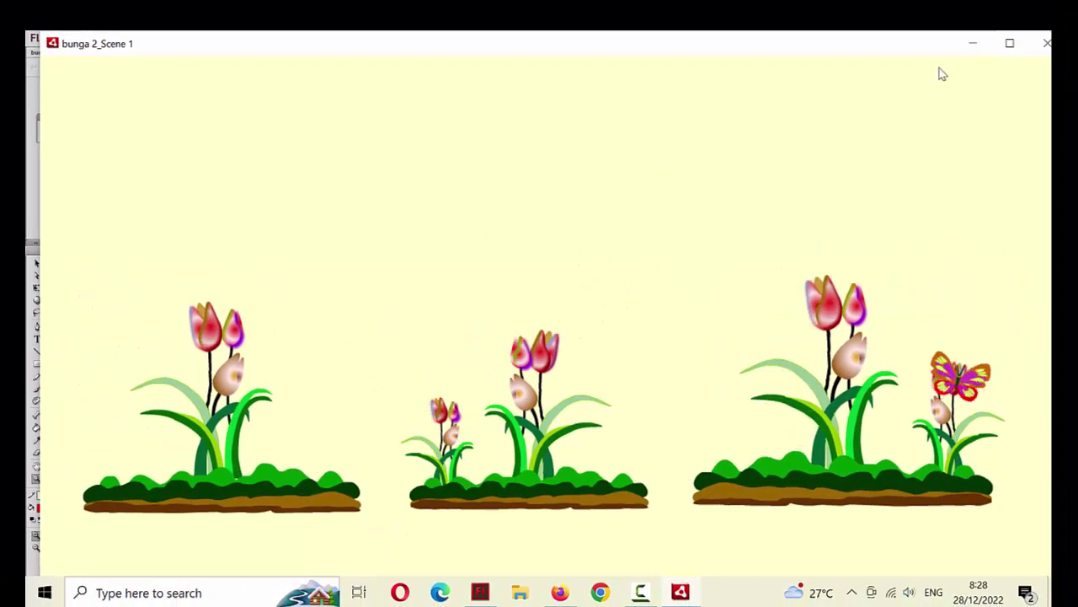
{"action": "left_click", "coordinate": [1044, 46]}
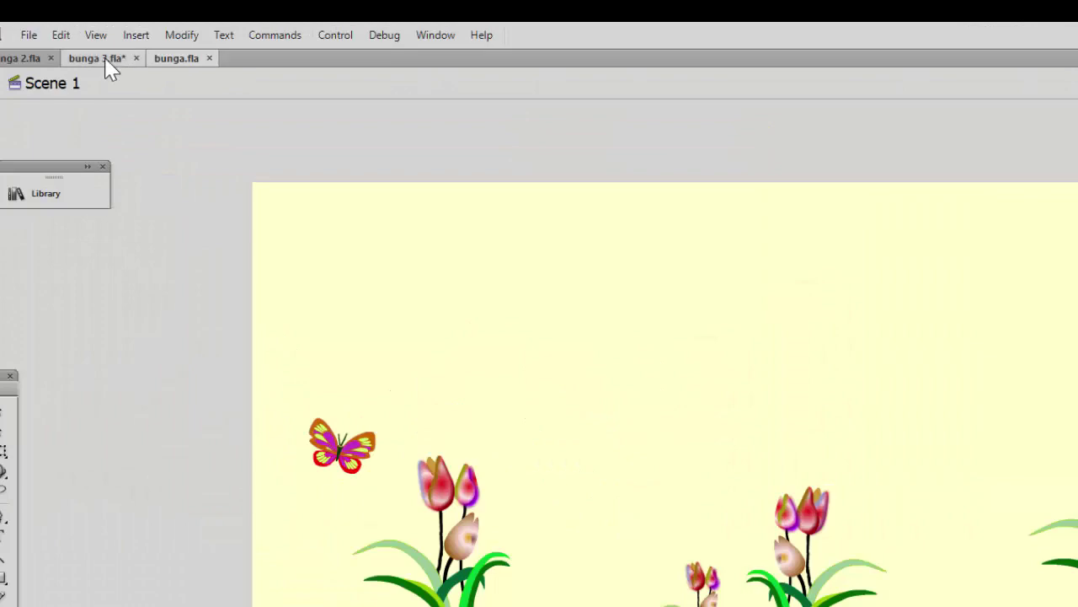
Run a scene test of bunga 3.fla to examine the butterfly's flight, and close the preview
{"action": "left_click", "coordinate": [337, 36]}
{"action": "left_click", "coordinate": [399, 242]}
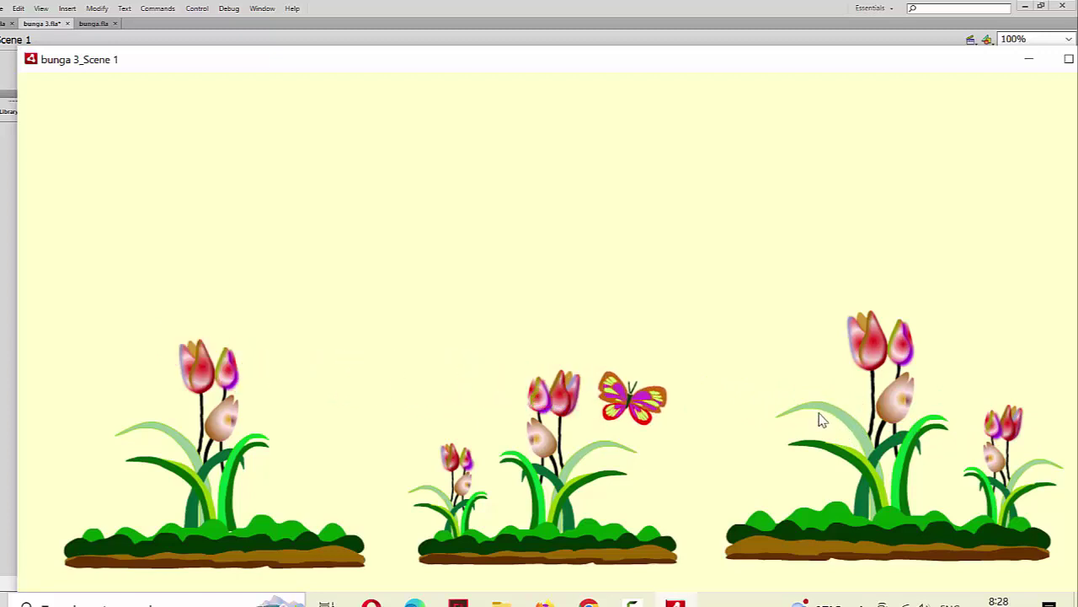
{"action": "left_click_drag", "start_coordinate": [599, 65], "coordinate": [564, 29]}
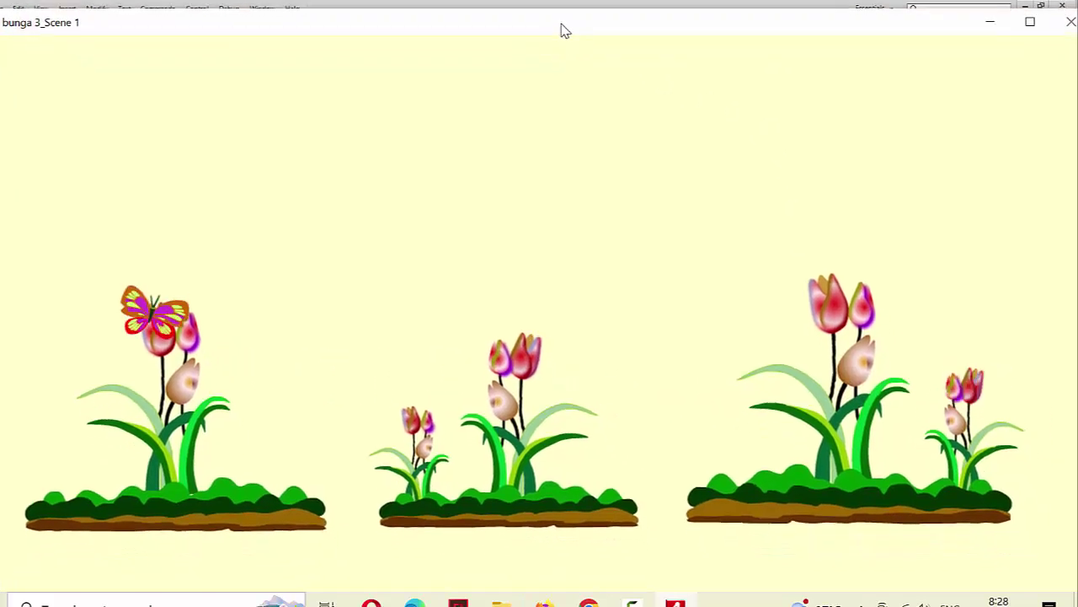
{"action": "left_click", "coordinate": [1069, 23]}
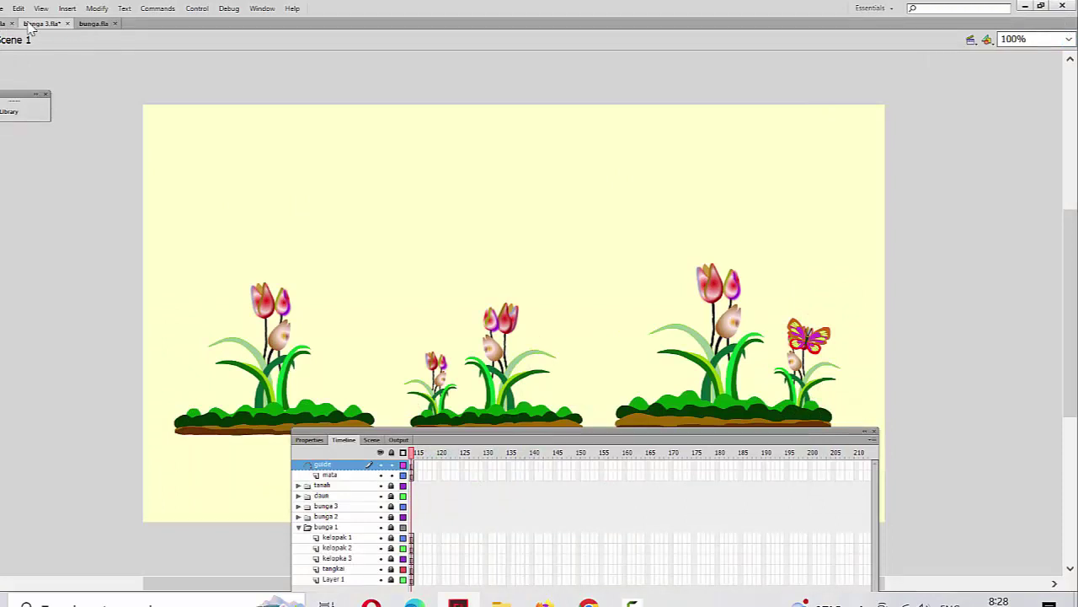
In bunga.fla, convert all parts of the butterfly into one Movie Clip symbol named kupu-kupu
{"action": "left_click", "coordinate": [101, 24]}
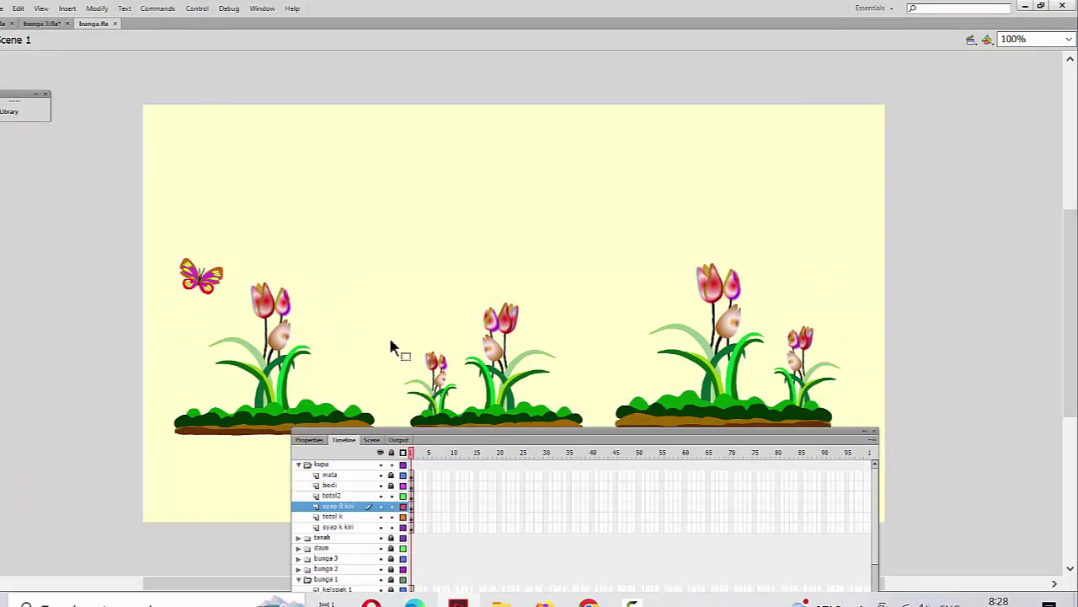
{"action": "left_click_drag", "start_coordinate": [460, 436], "coordinate": [405, 421]}
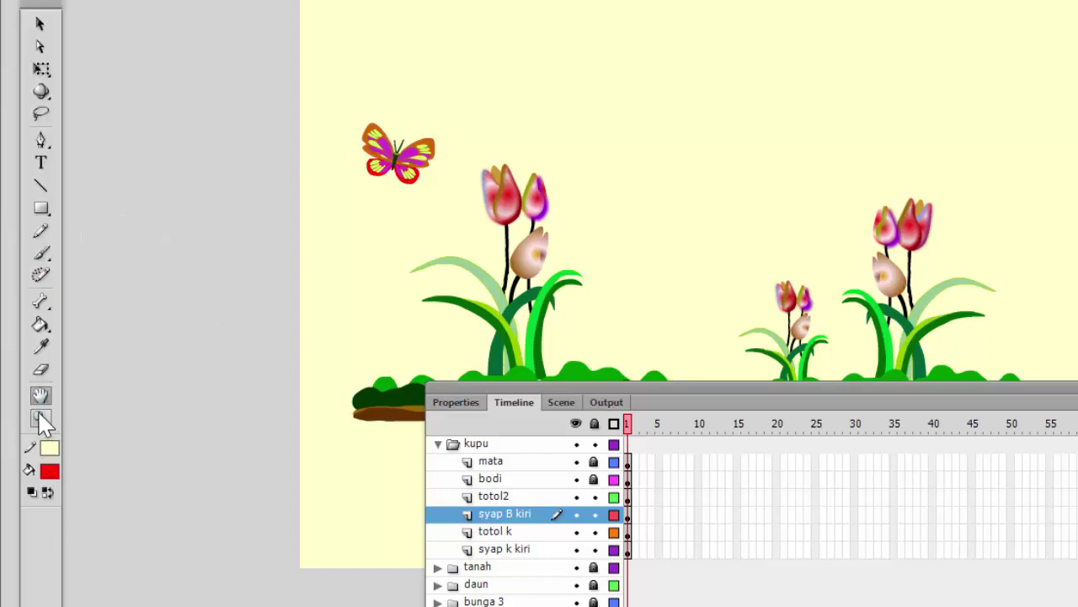
{"action": "left_click", "coordinate": [44, 424]}
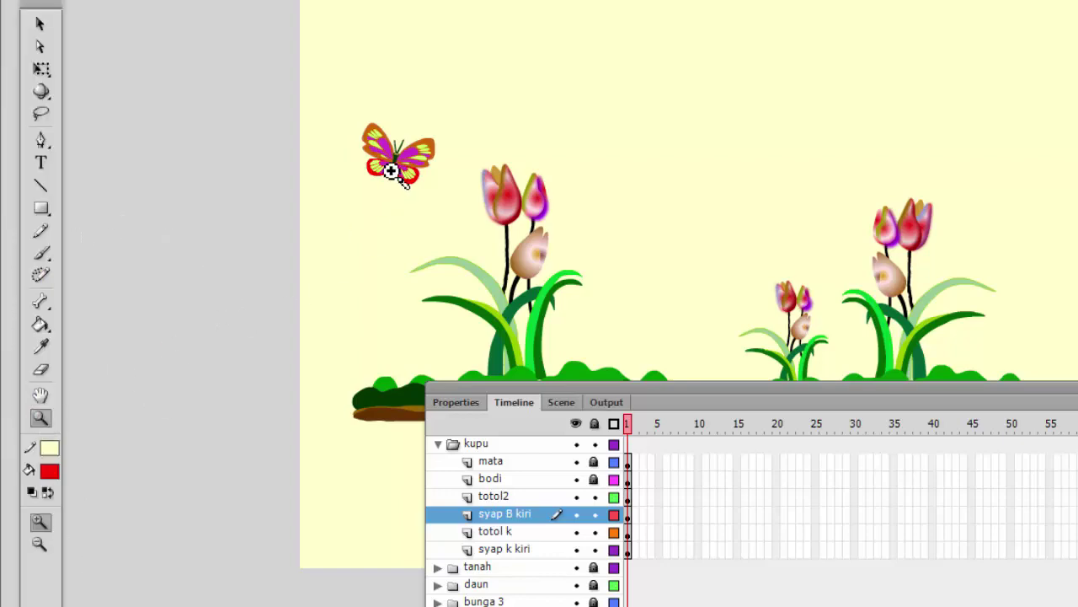
{"action": "left_click_drag", "start_coordinate": [330, 104], "coordinate": [497, 217]}
{"action": "left_click_drag", "start_coordinate": [437, 262], "coordinate": [437, 262]}
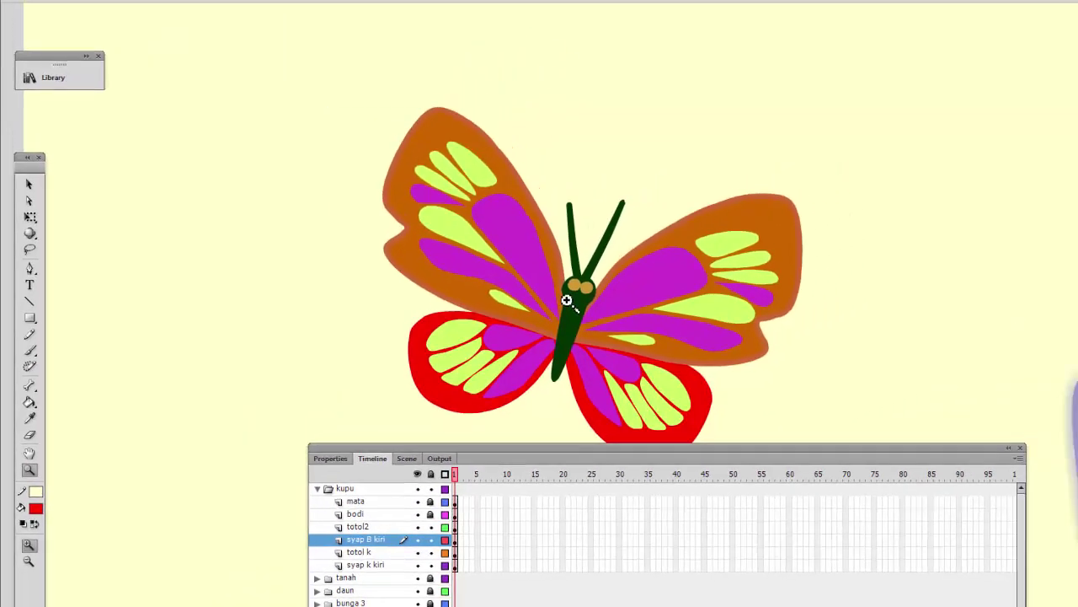
{"action": "left_click_drag", "start_coordinate": [670, 464], "coordinate": [683, 513]}
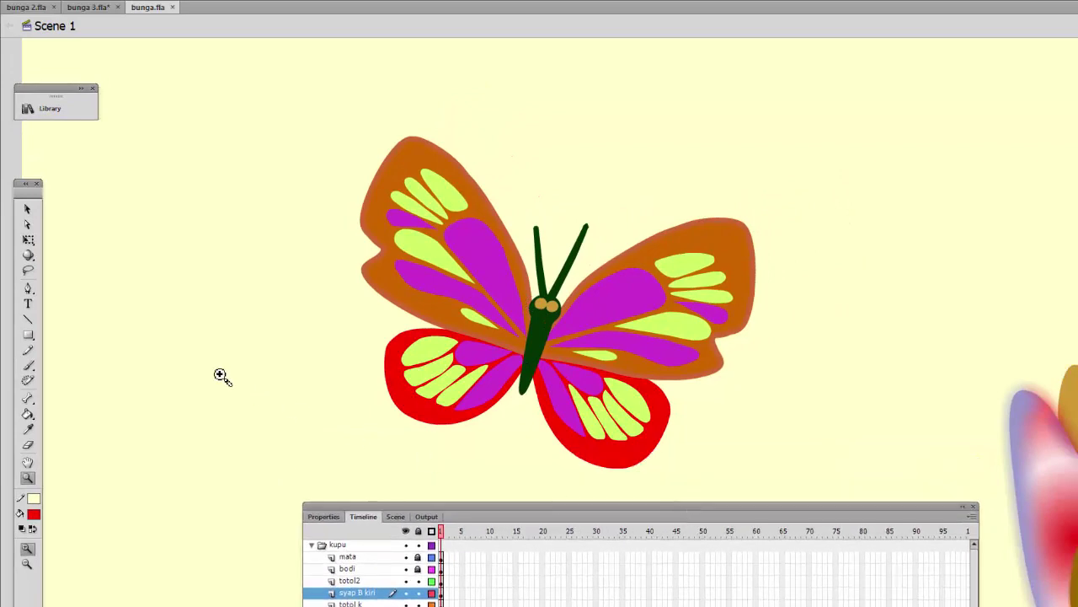
{"action": "left_click", "coordinate": [28, 210]}
{"action": "left_click_drag", "start_coordinate": [278, 91], "coordinate": [811, 514]}
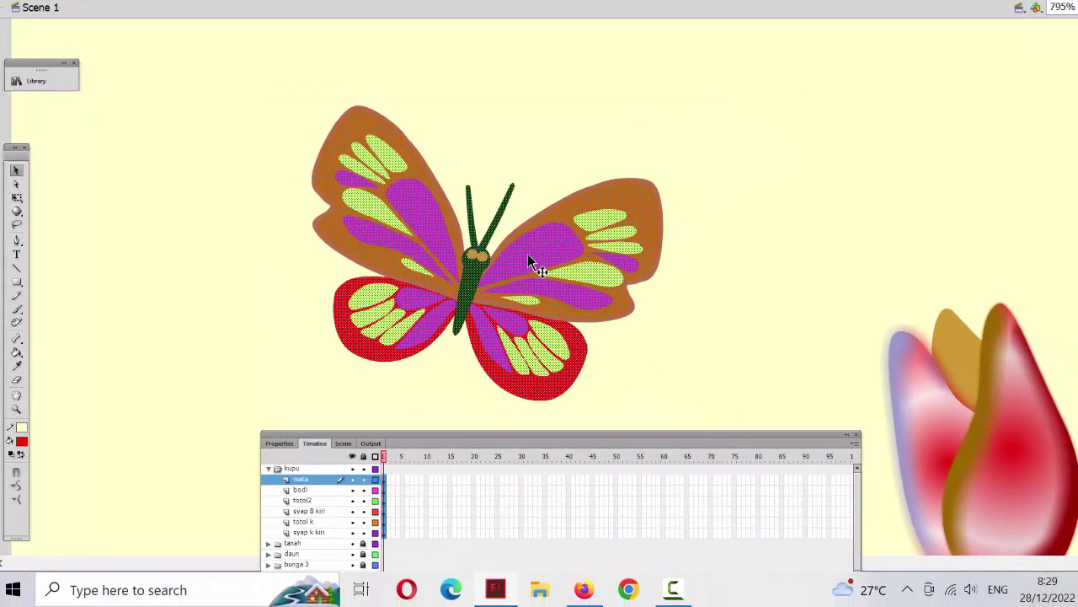
{"action": "right_click", "coordinate": [529, 261]}
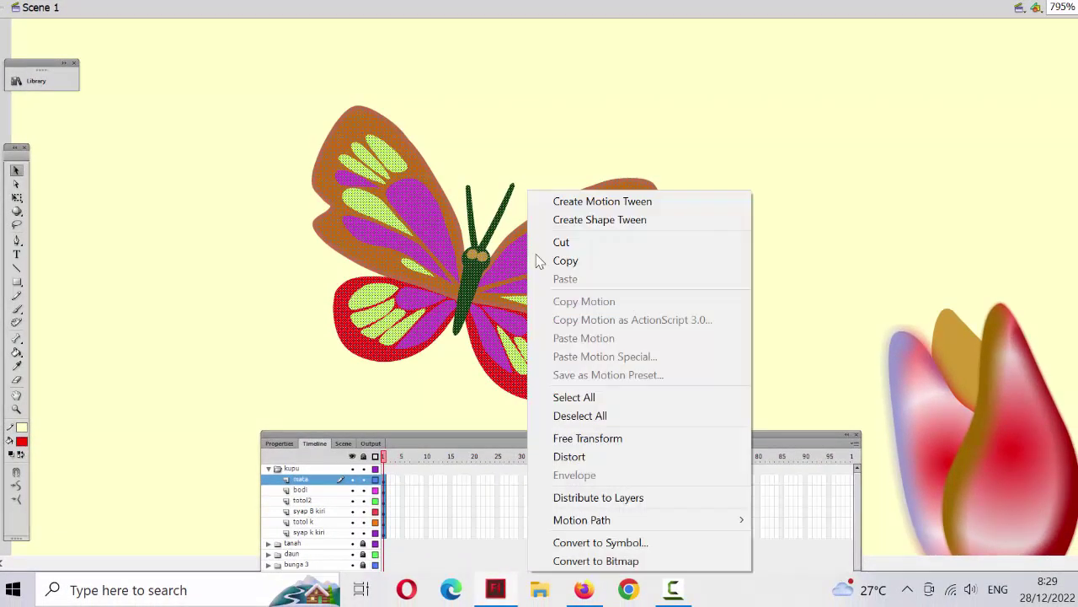
{"action": "left_click", "coordinate": [600, 544]}
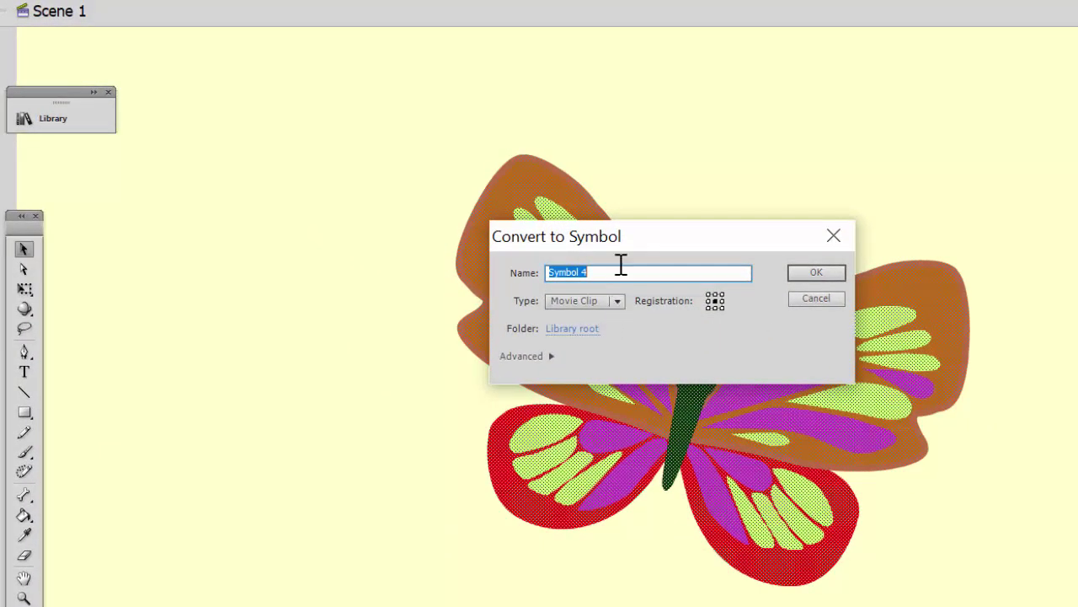
{"action": "type", "text": "kupu-kupu"}
{"action": "left_click", "coordinate": [810, 271]}
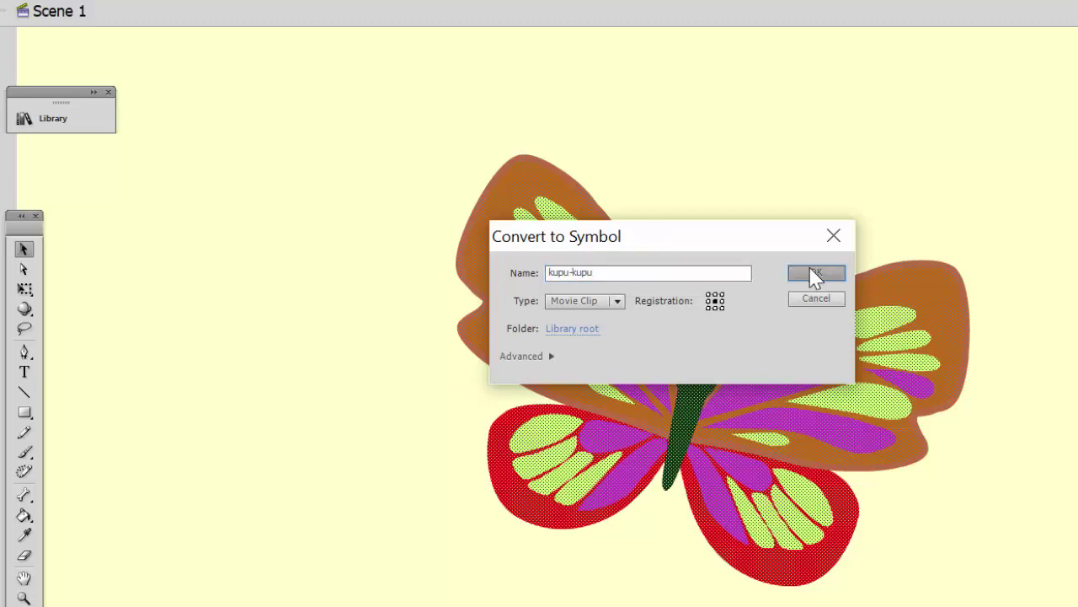
Open the kupu-kupu symbol for editing and cut the butterfly's body, eyes and antennae from its artwork
{"action": "left_click", "coordinate": [980, 211]}
{"action": "left_click", "coordinate": [690, 409]}
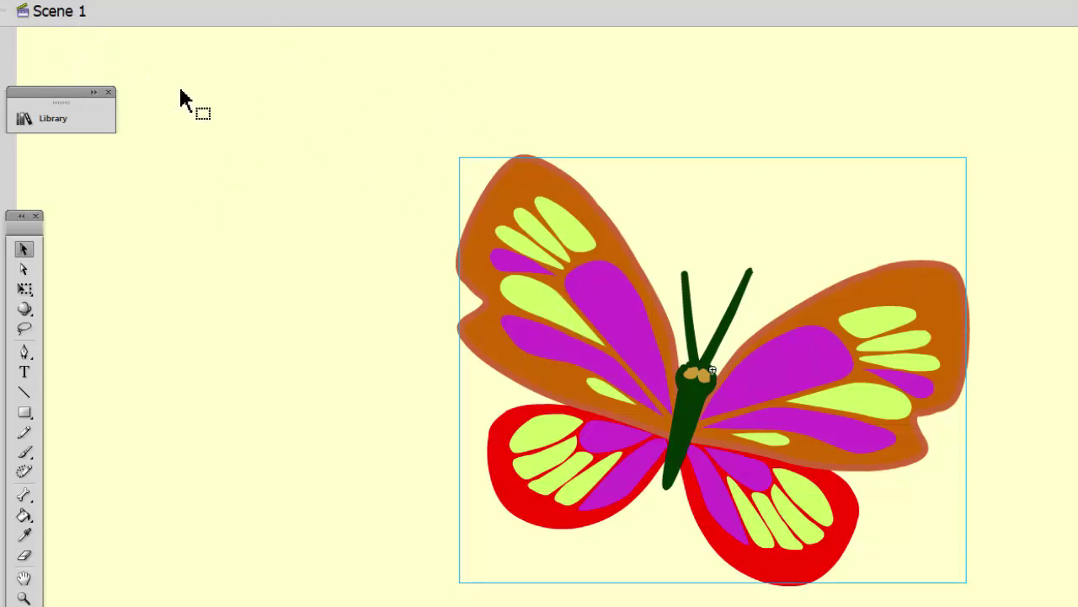
{"action": "double_click", "coordinate": [588, 280]}
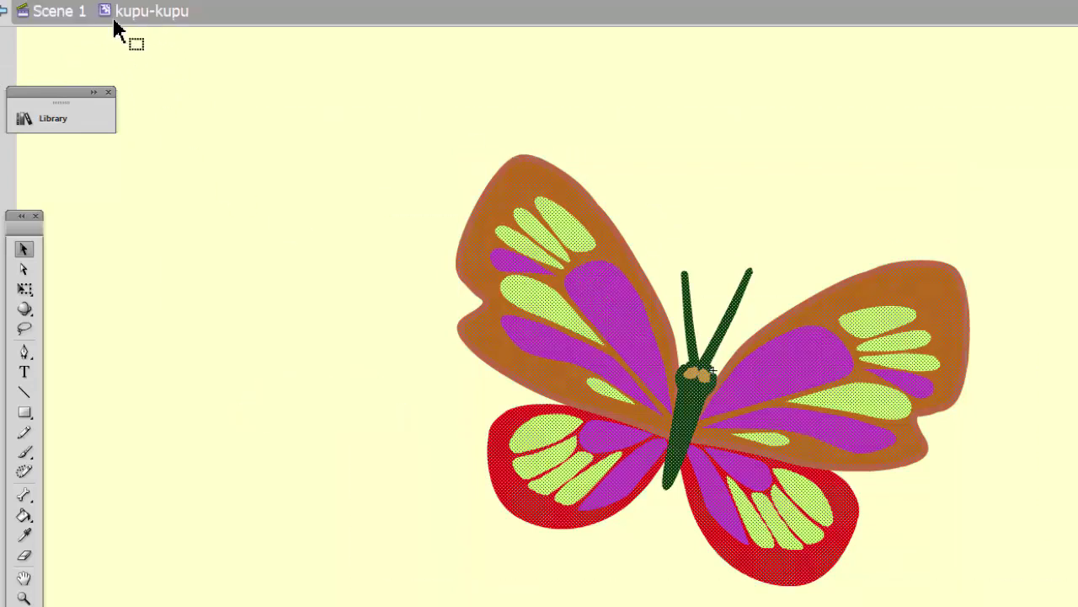
{"action": "left_click", "coordinate": [696, 403]}
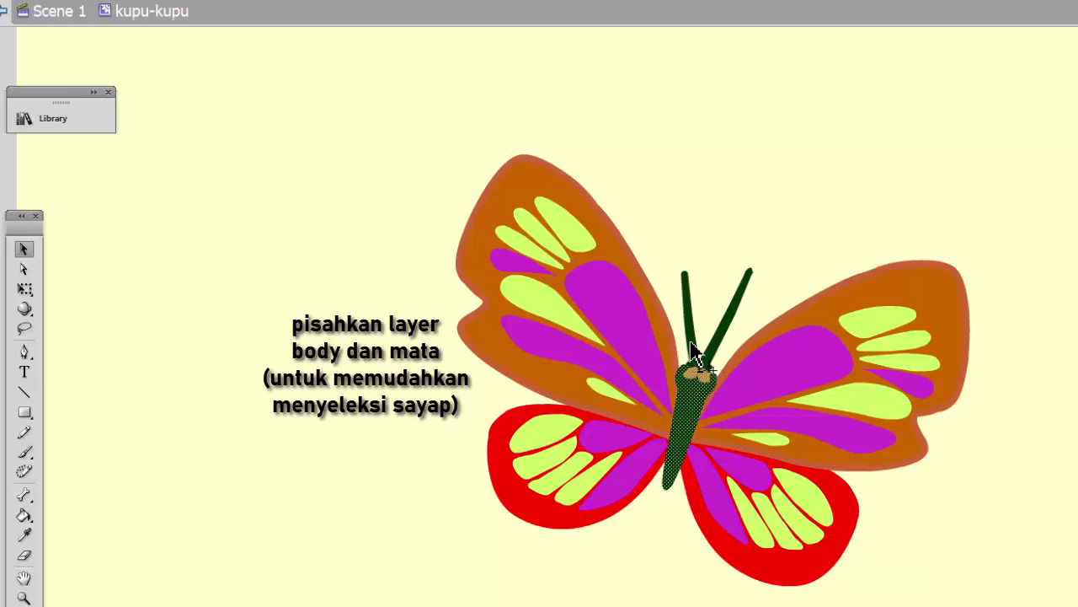
{"action": "left_click", "coordinate": [723, 337], "text": "shift"}
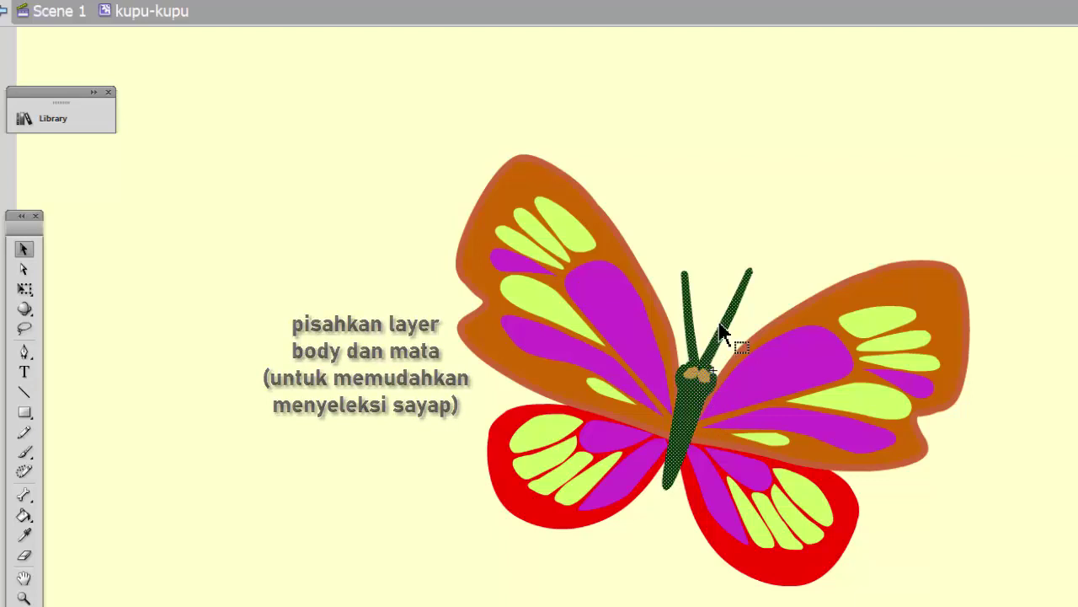
{"action": "right_click", "coordinate": [696, 384]}
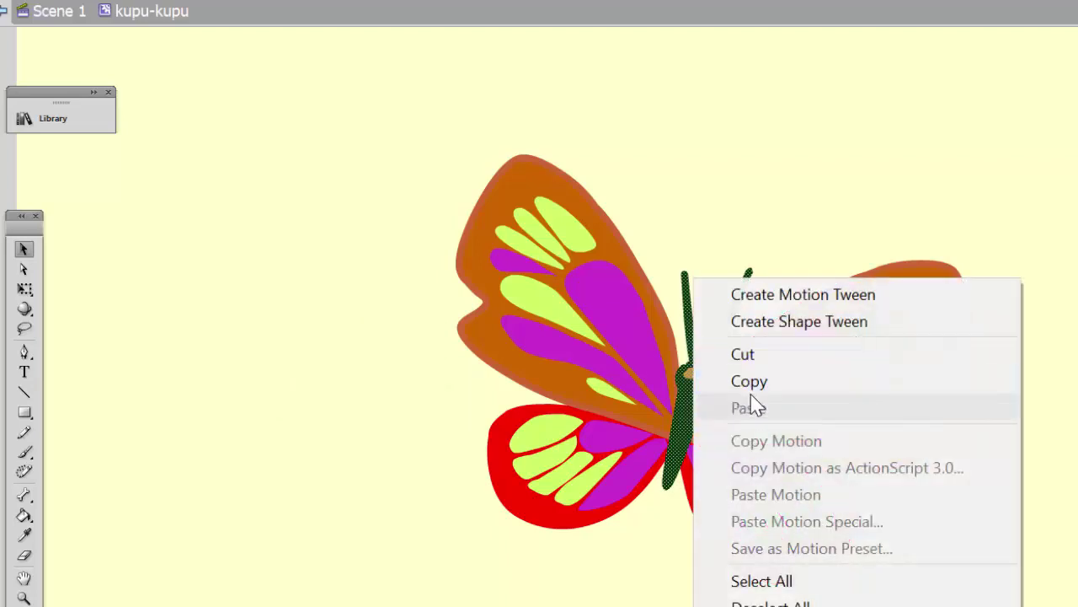
{"action": "left_click", "coordinate": [764, 356]}
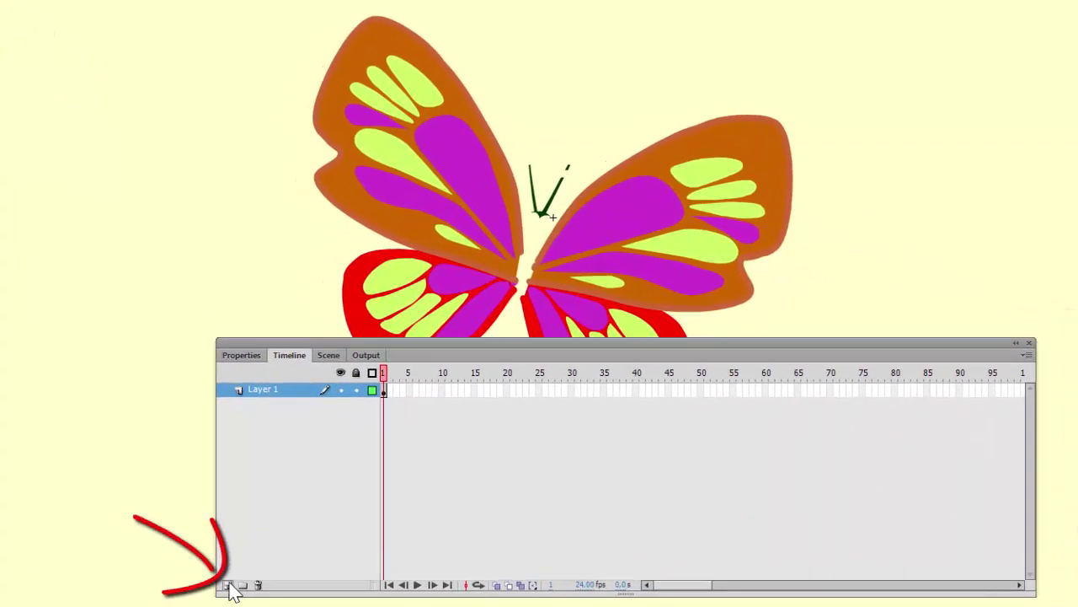
Add a new layer above Layer 1 inside the symbol and name it body
{"action": "left_click", "coordinate": [228, 584]}
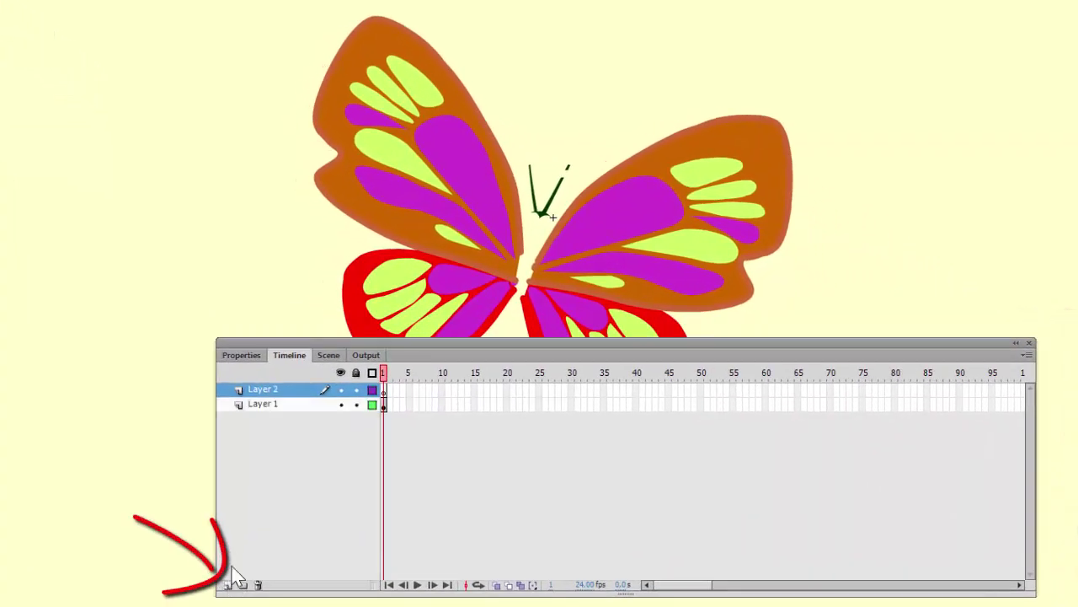
{"action": "double_click", "coordinate": [265, 390]}
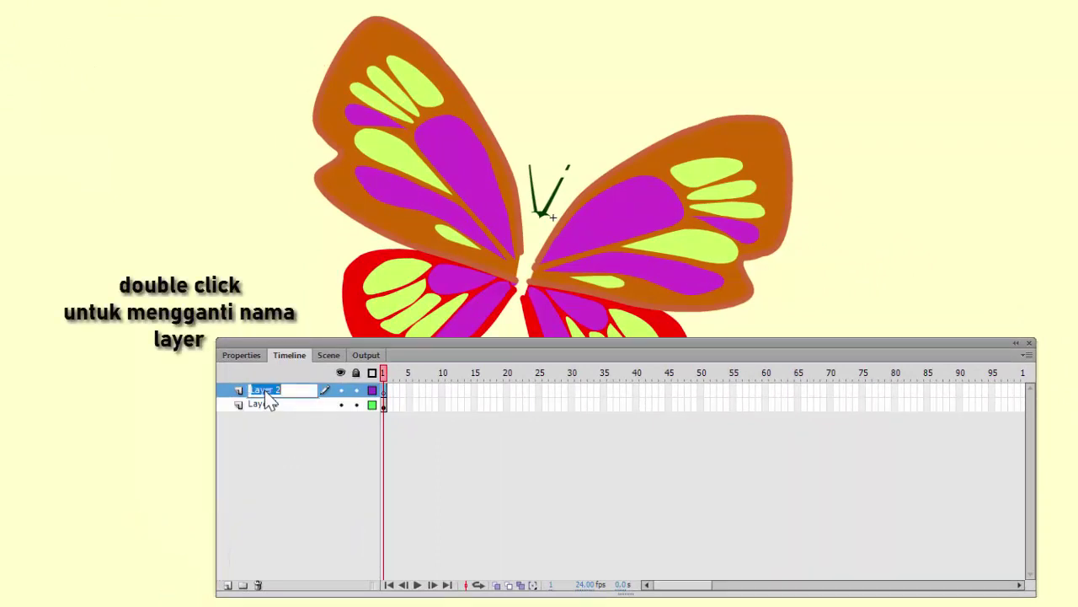
{"action": "type", "text": "body"}
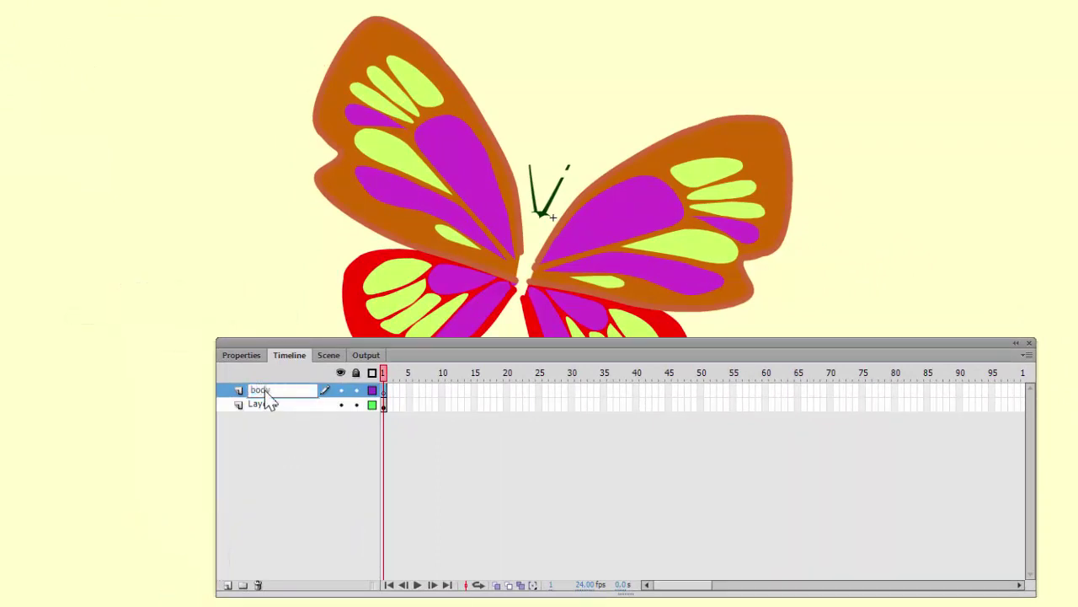
{"action": "key", "text": "Return"}
Paste the cut body parts in place on the body layer and lock that layer
{"action": "right_click", "coordinate": [563, 47]}
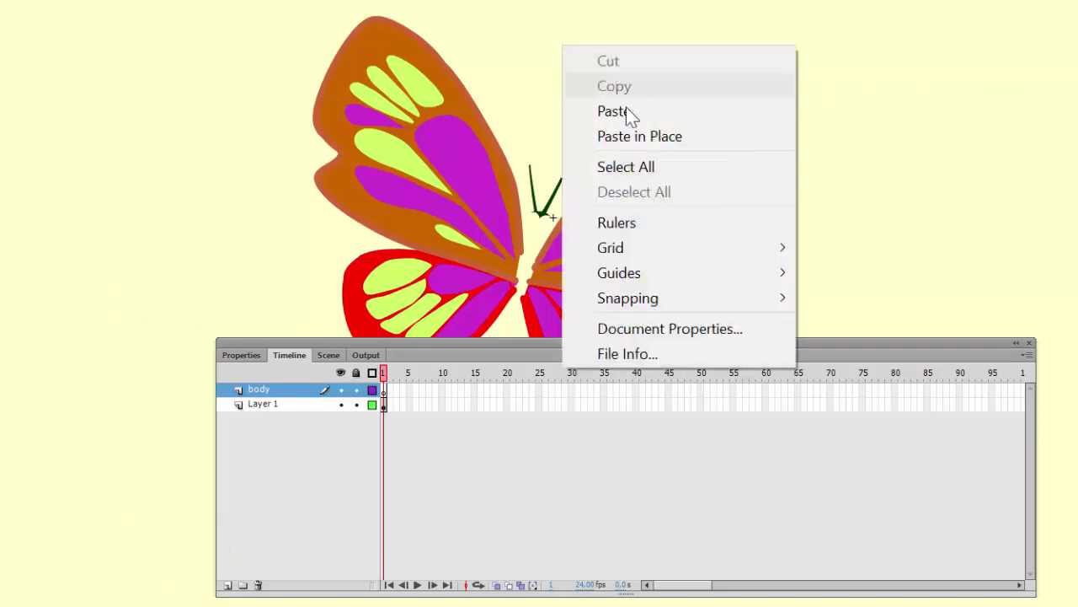
{"action": "left_click", "coordinate": [623, 134]}
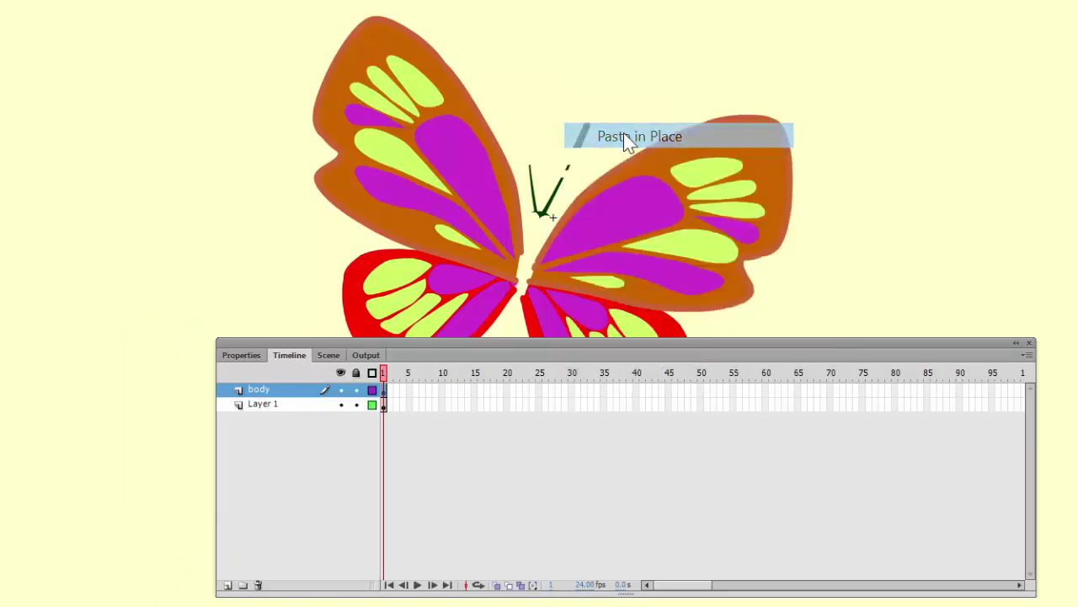
{"action": "left_click", "coordinate": [355, 390]}
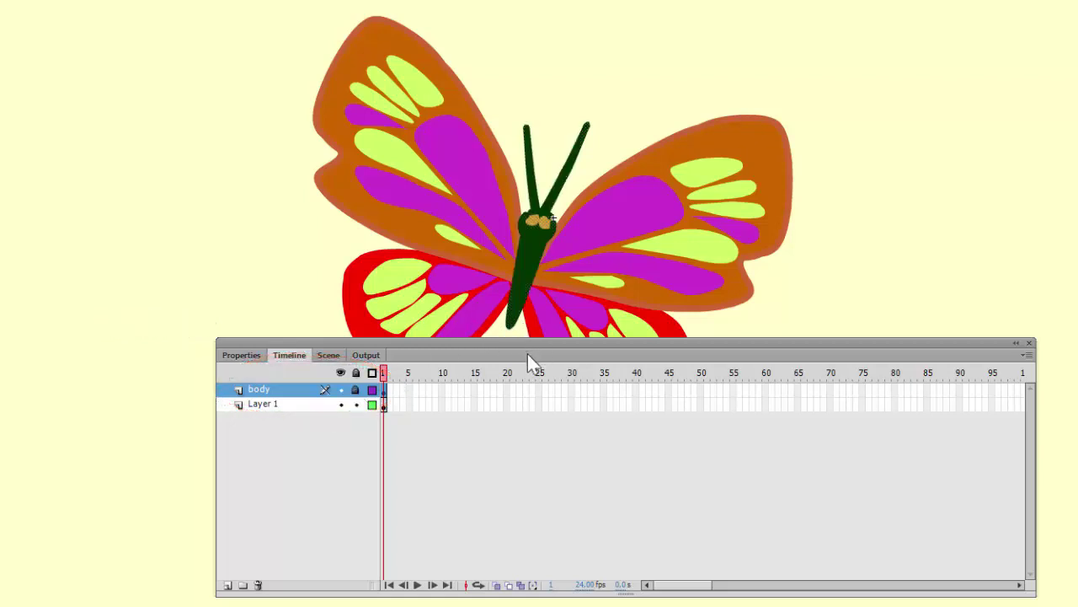
Insert a keyframe at frame 5 of Layer 1, which holds the wings
{"action": "left_click_drag", "start_coordinate": [527, 354], "coordinate": [529, 431]}
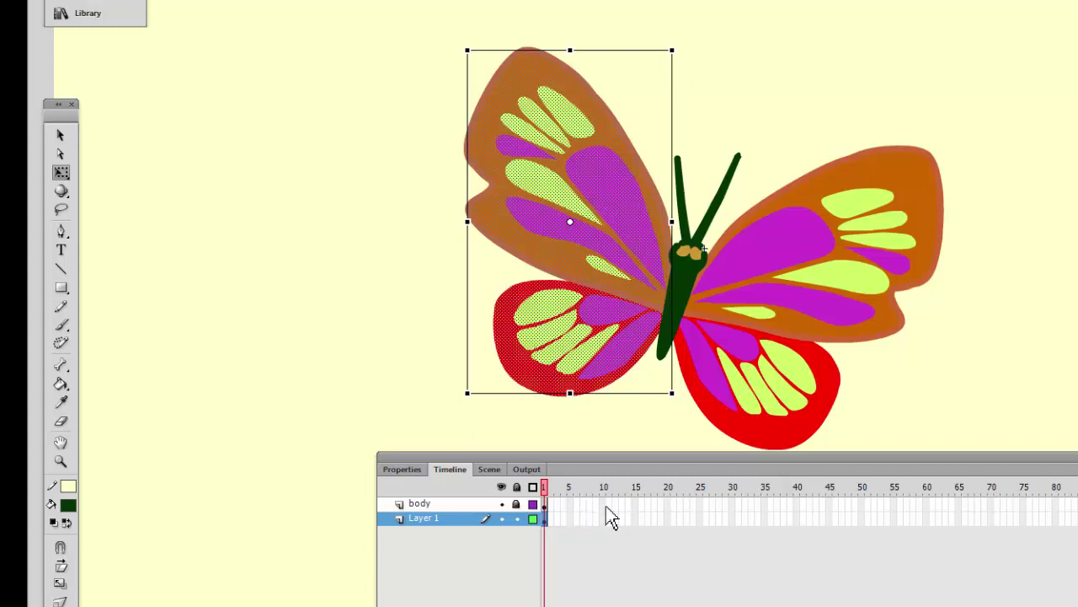
{"action": "left_click", "coordinate": [571, 504]}
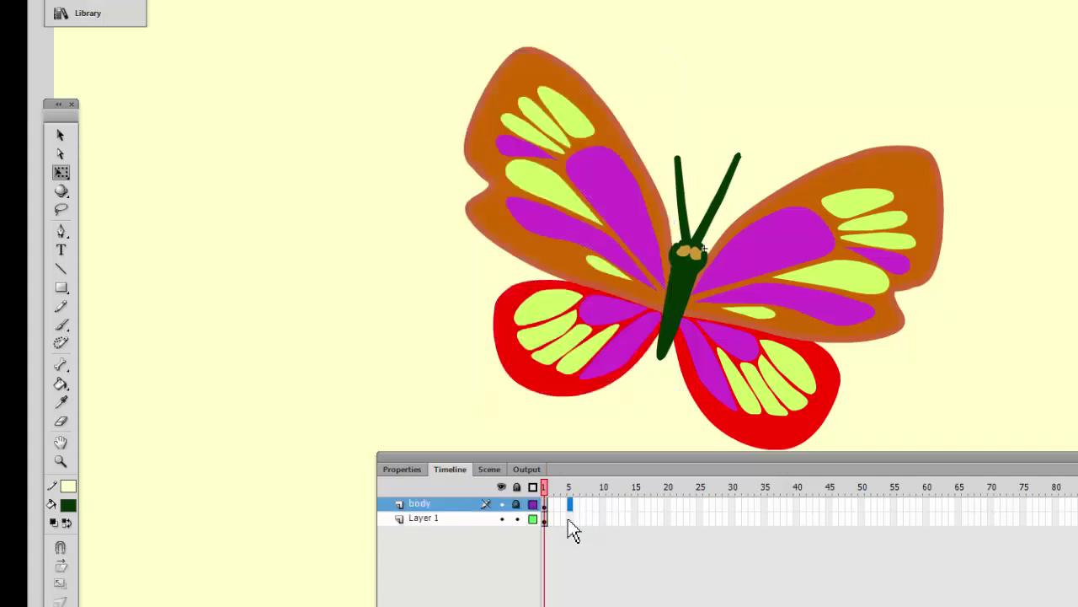
{"action": "left_click", "coordinate": [570, 519]}
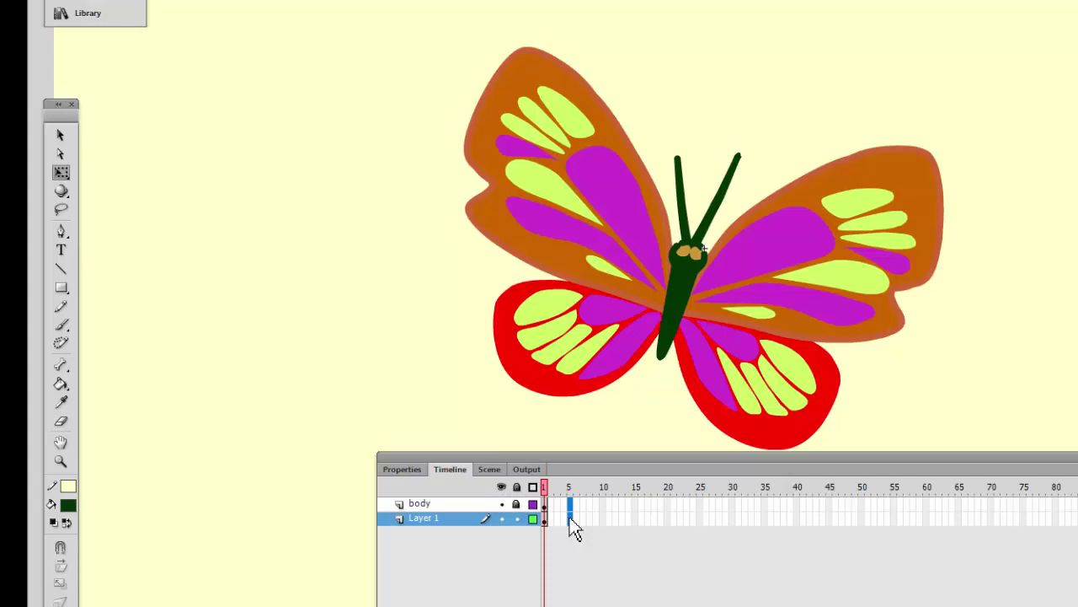
{"action": "left_click", "coordinate": [572, 504]}
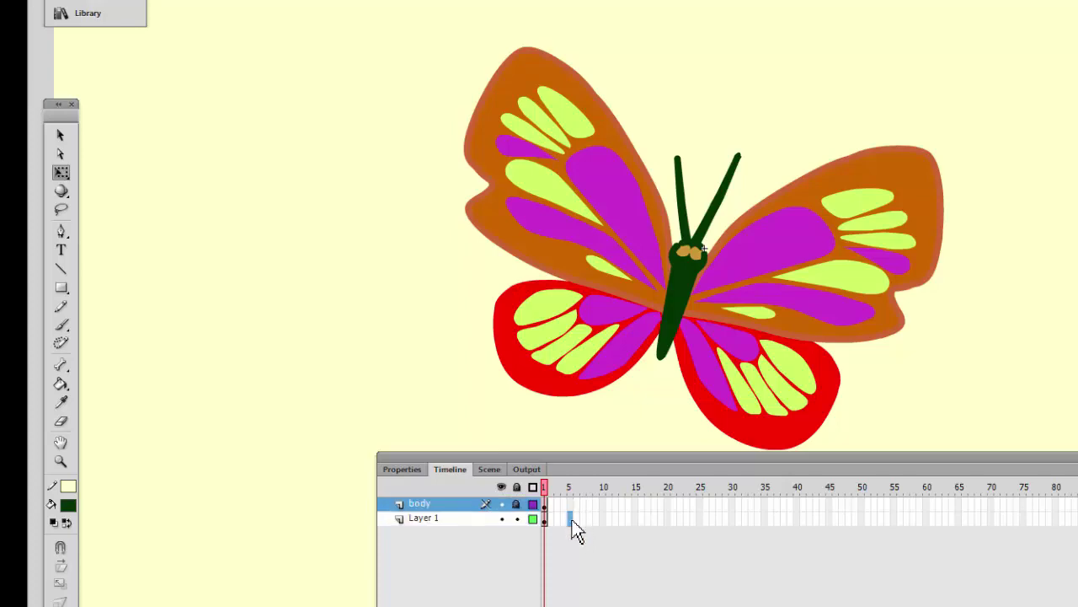
{"action": "left_click", "coordinate": [571, 519]}
{"action": "right_click", "coordinate": [571, 520]}
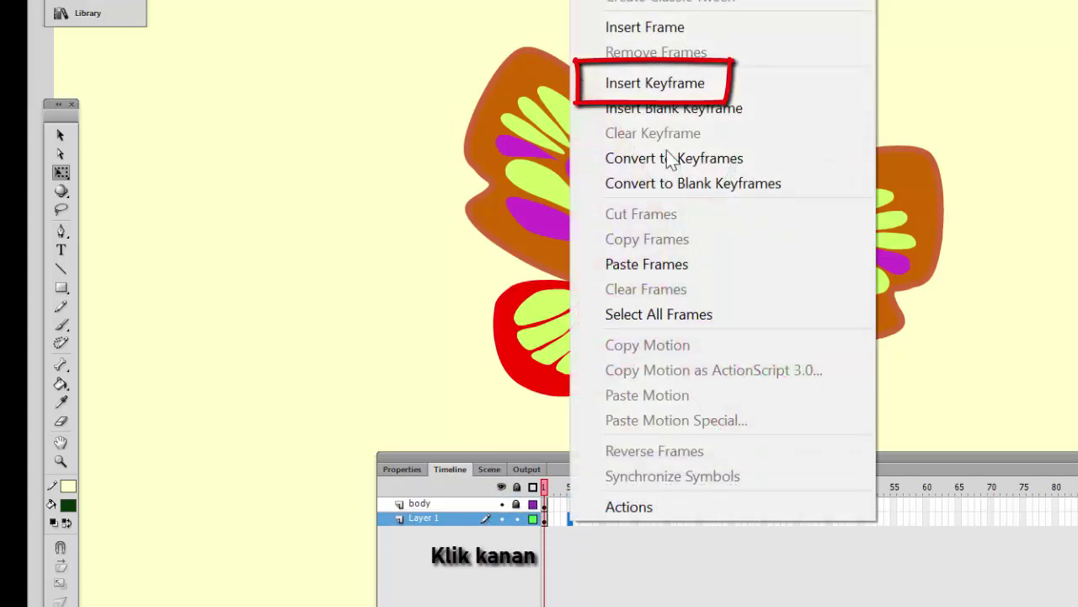
{"action": "left_click", "coordinate": [696, 81]}
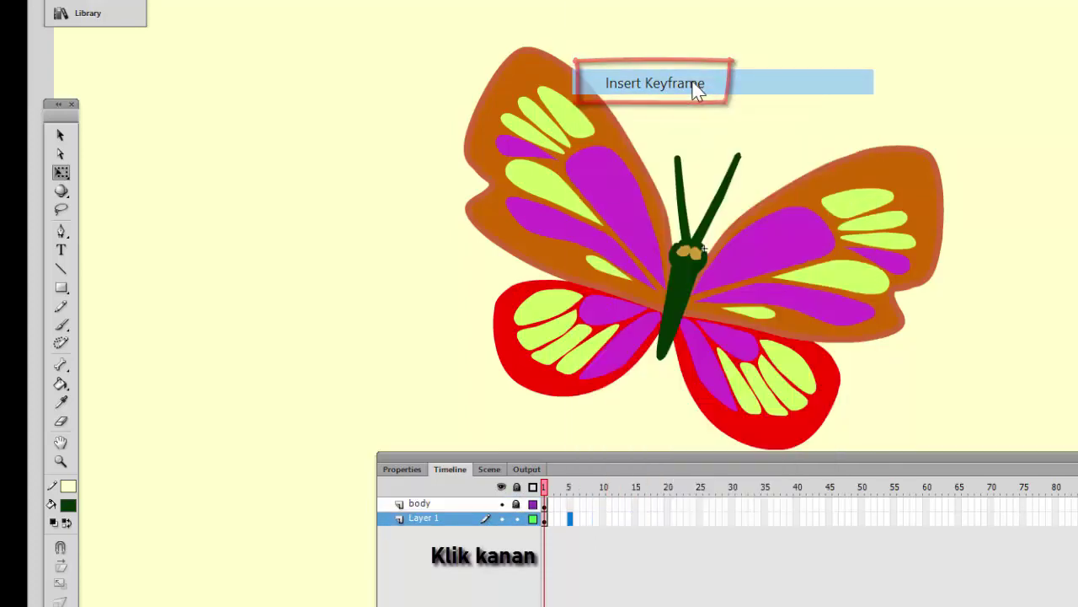
Extend the body layer to frame 5 by inserting a frame there
{"action": "left_click", "coordinate": [571, 504]}
{"action": "right_click", "coordinate": [571, 503]}
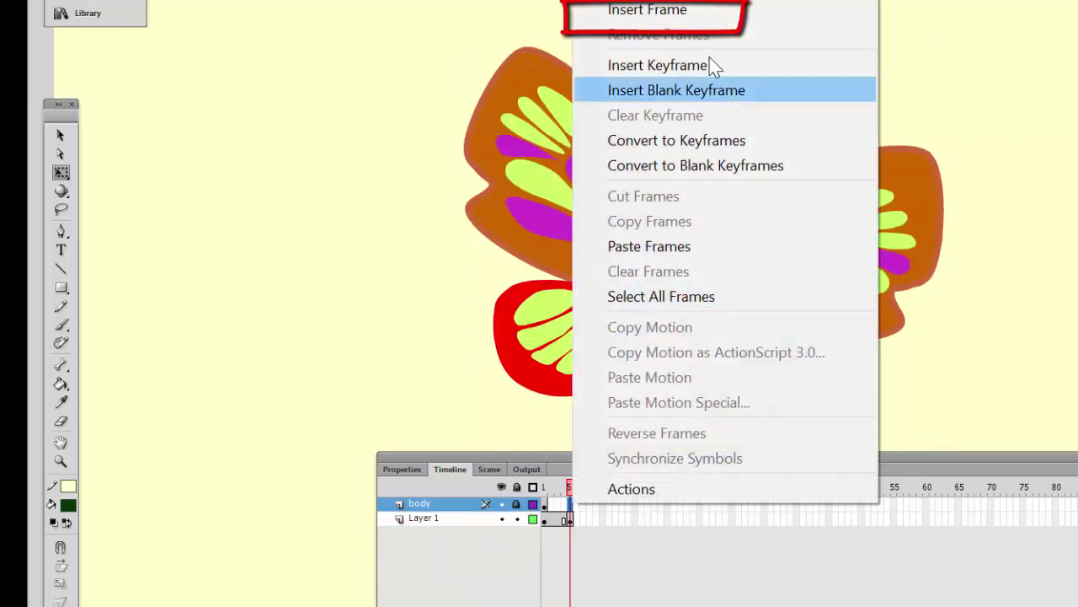
{"action": "left_click", "coordinate": [731, 12]}
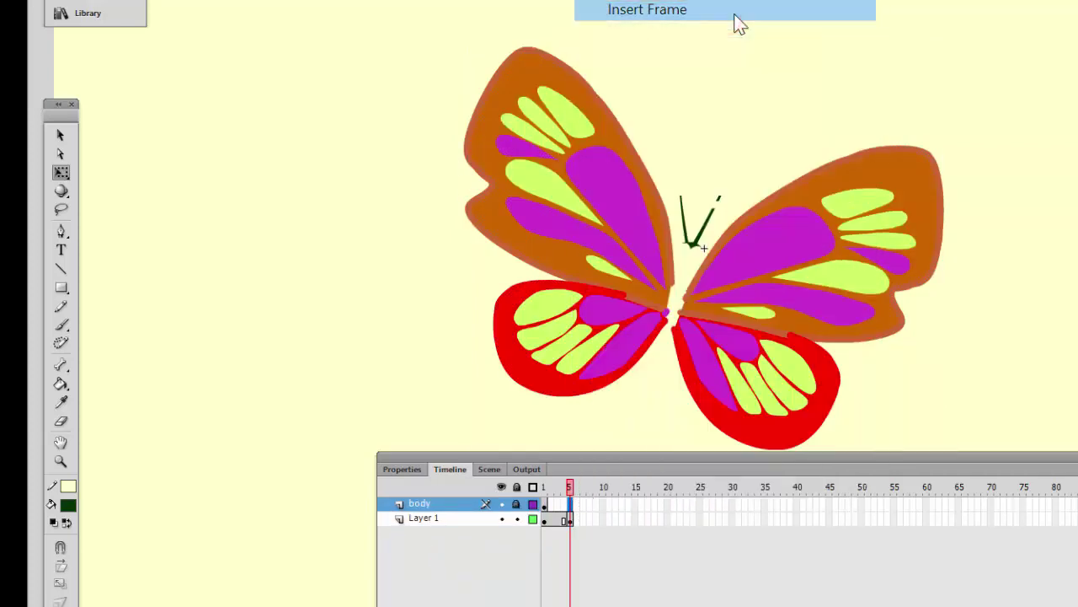
At frame 5 of Layer 1, narrow the butterfly's left wings toward the body and skew their outer edge downward with Free Transform
{"action": "left_click", "coordinate": [572, 519]}
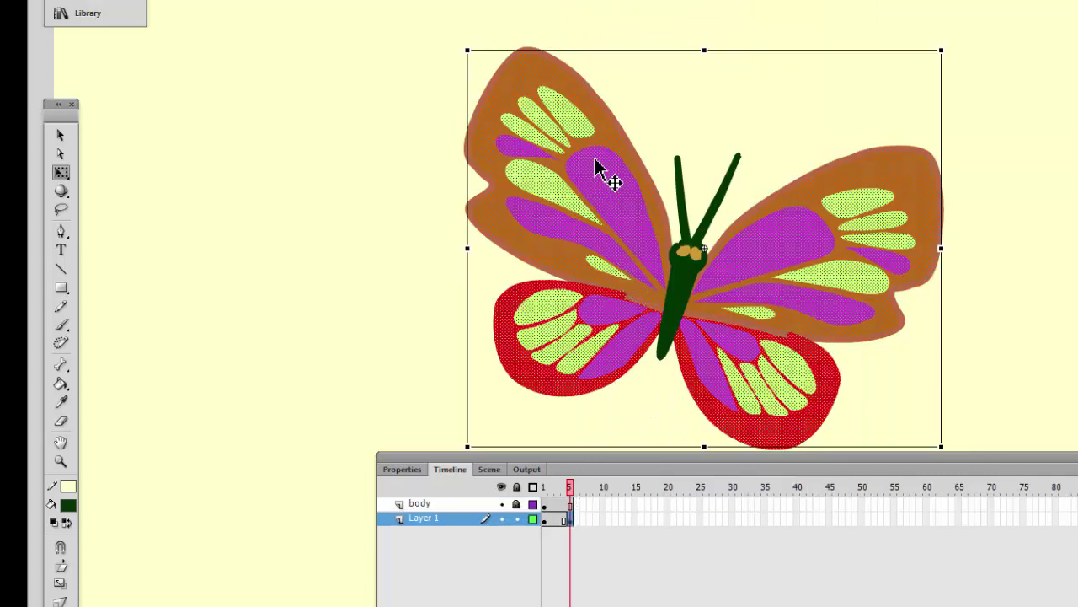
{"action": "left_click", "coordinate": [564, 30]}
{"action": "mouse_move", "coordinate": [446, 2]}
{"action": "left_mouse_down"}
{"action": "mouse_move", "coordinate": [652, 441]}
{"action": "mouse_move", "coordinate": [674, 413]}
{"action": "left_mouse_up"}
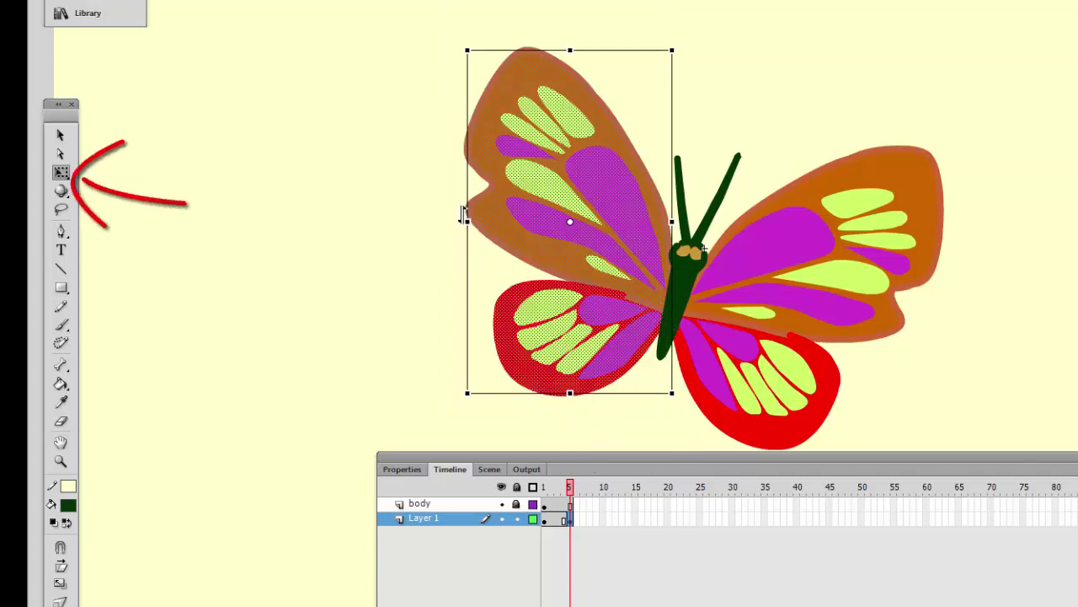
{"action": "left_click_drag", "start_coordinate": [464, 217], "coordinate": [554, 224]}
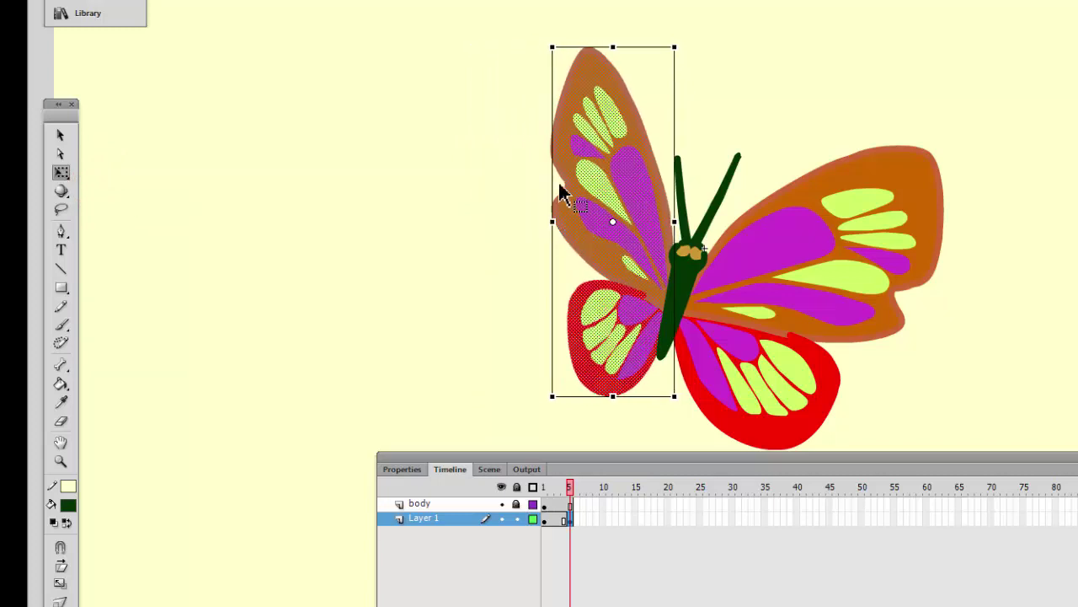
{"action": "left_click_drag", "start_coordinate": [547, 179], "coordinate": [549, 231]}
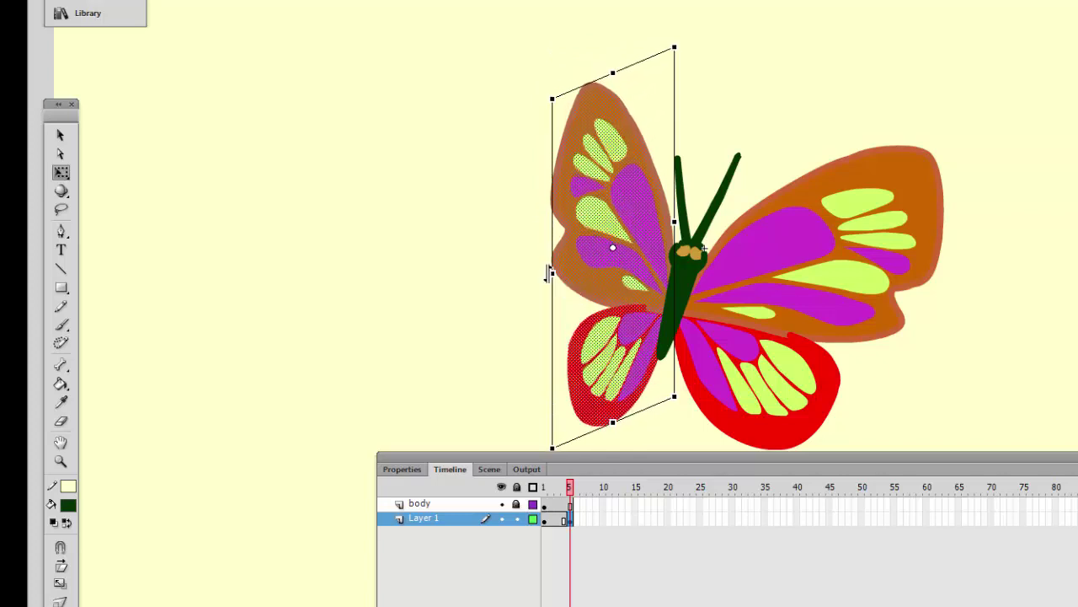
{"action": "left_click_drag", "start_coordinate": [552, 271], "coordinate": [569, 268]}
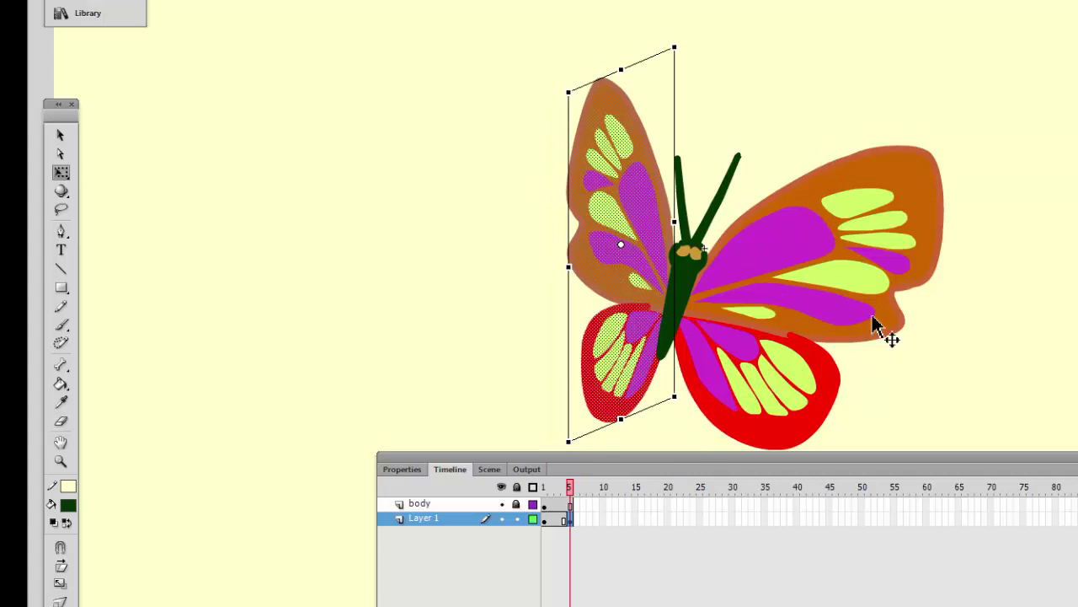
Select the whole pair of right wings at frame 5, narrow them toward the body and skew their outer edge downward
{"action": "left_click", "coordinate": [994, 151]}
{"action": "left_click_drag", "start_coordinate": [996, 121], "coordinate": [729, 446]}
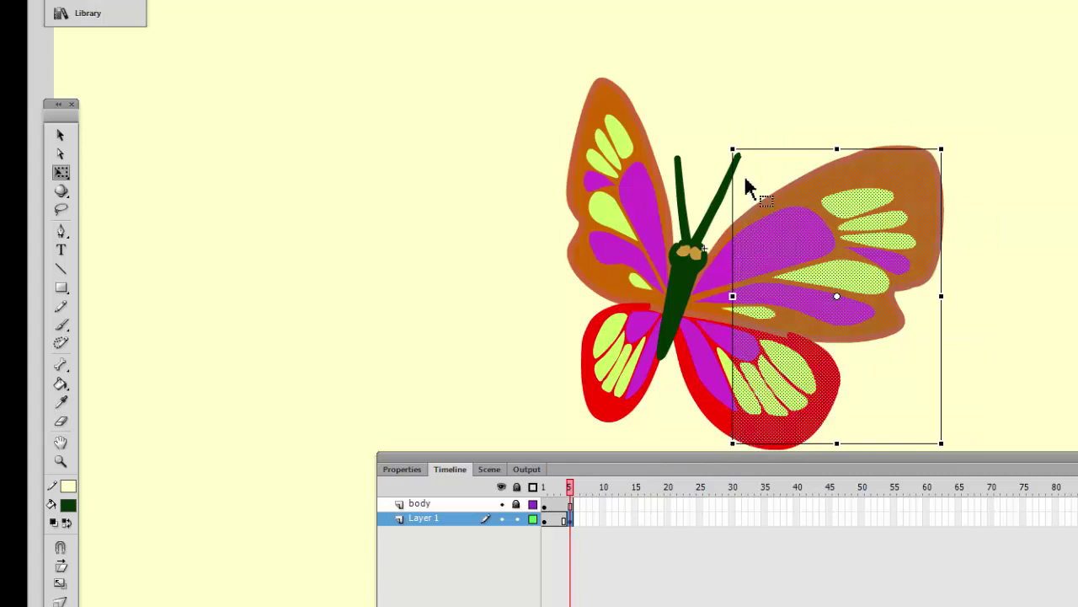
{"action": "left_click_drag", "start_coordinate": [713, 135], "coordinate": [749, 173]}
{"action": "scroll", "coordinate": [876, 411], "scroll_direction": "down", "scroll_amount": 3}
{"action": "left_click_drag", "start_coordinate": [838, 420], "coordinate": [714, 149]}
{"action": "left_click", "coordinate": [697, 320], "text": "shift"}
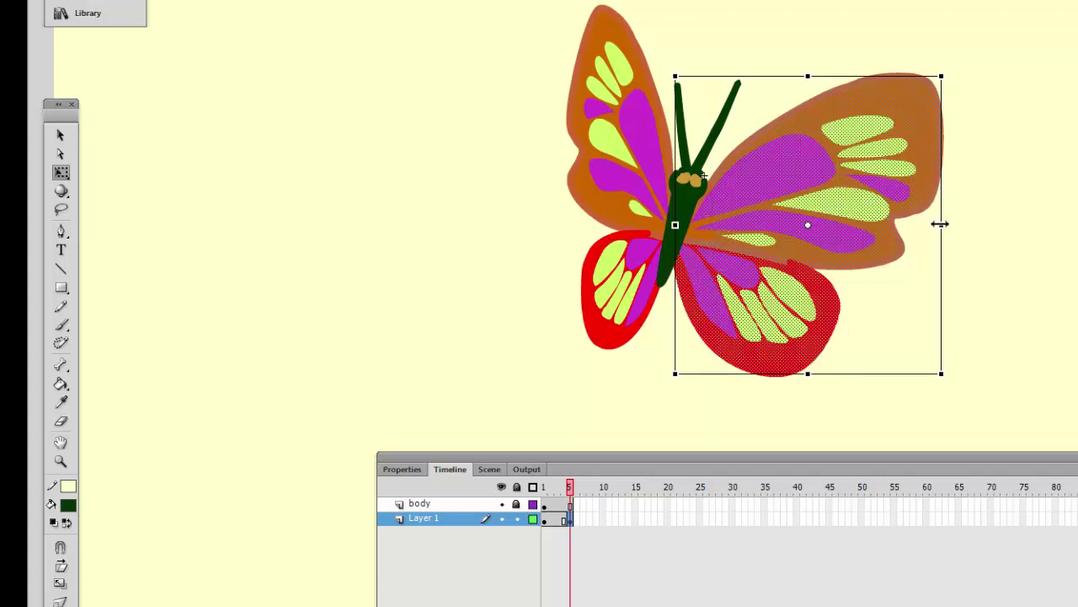
{"action": "left_click_drag", "start_coordinate": [940, 225], "coordinate": [822, 221]}
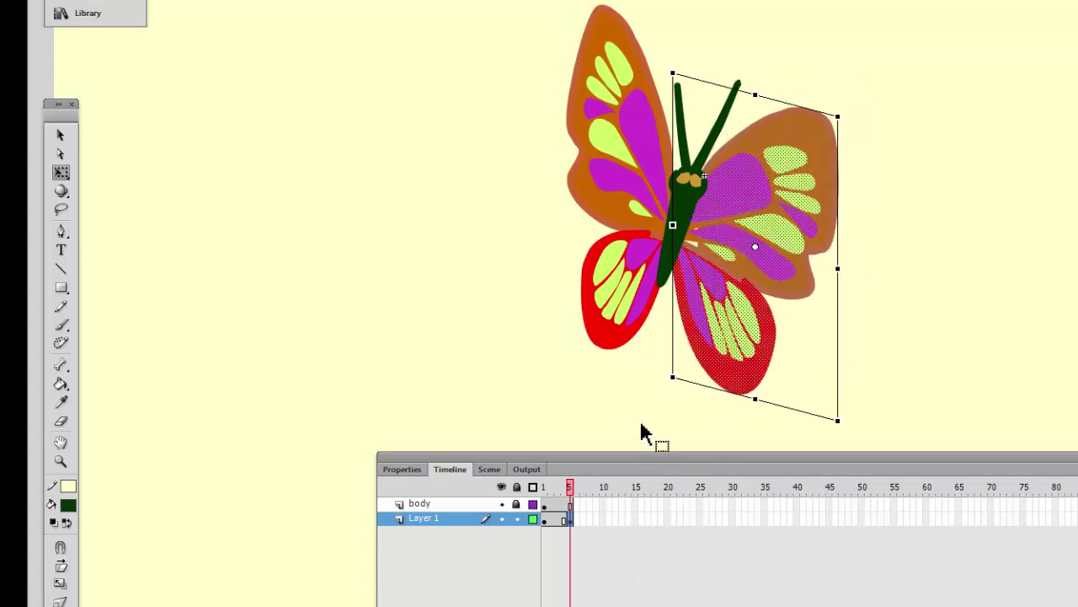
Extend the body layer to frame 15 and paste a copy of Layer 1's frame 1 at frame 10 of the same layer
{"action": "right_click", "coordinate": [636, 503]}
{"action": "left_click", "coordinate": [792, 15]}
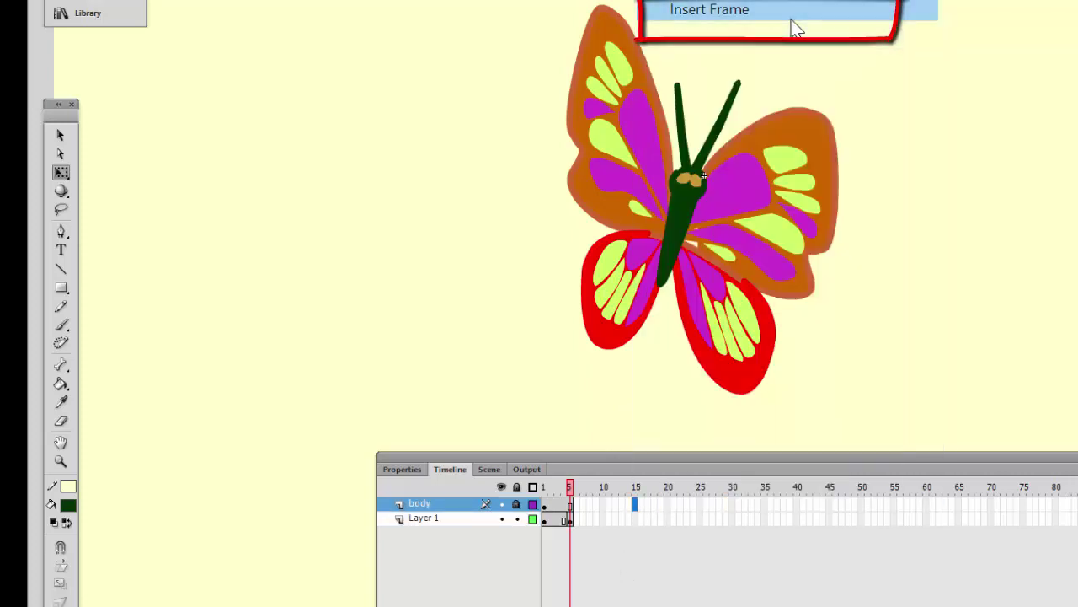
{"action": "left_click", "coordinate": [601, 518]}
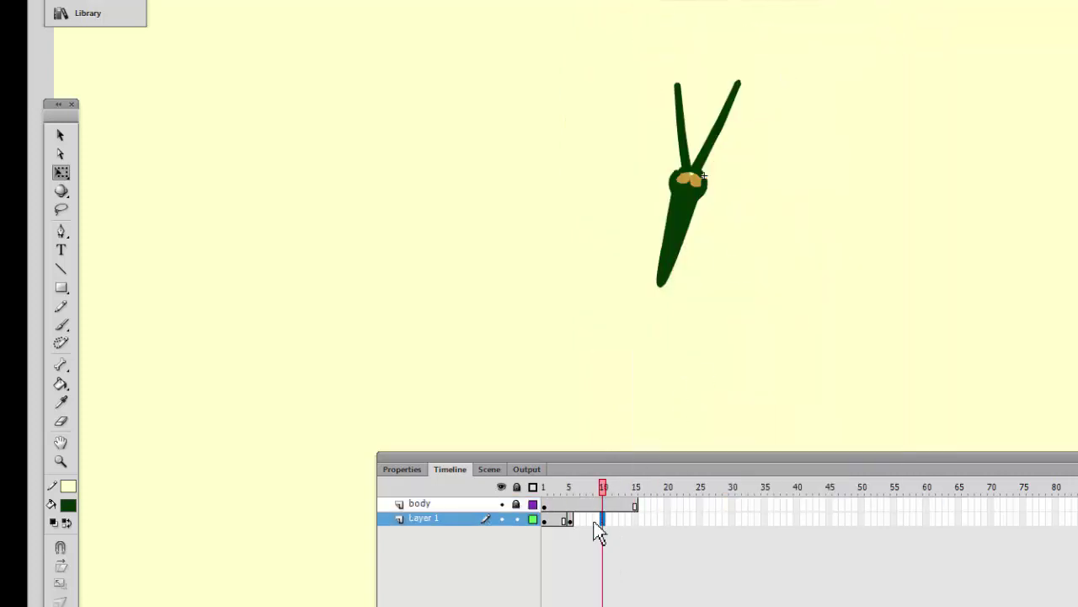
{"action": "left_click", "coordinate": [545, 520]}
{"action": "right_click", "coordinate": [544, 520]}
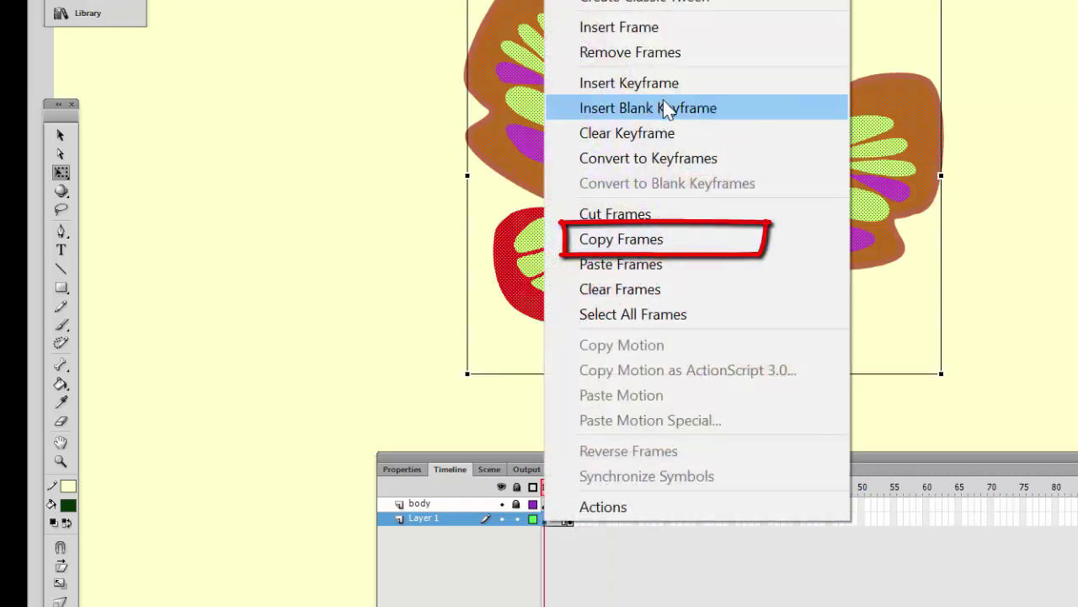
{"action": "left_click", "coordinate": [634, 239]}
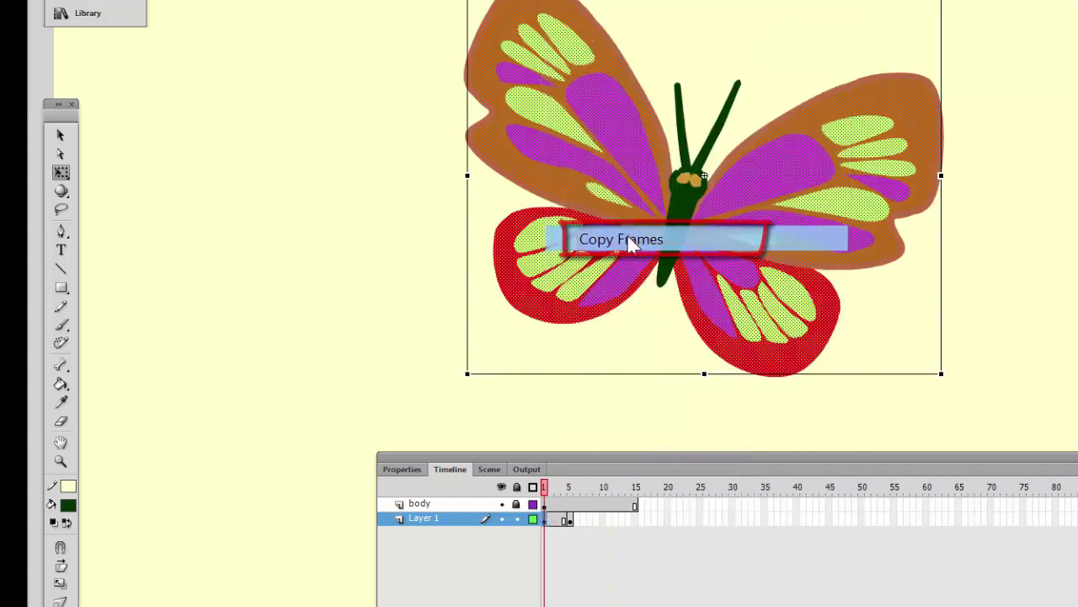
{"action": "left_click", "coordinate": [601, 523]}
{"action": "right_click", "coordinate": [602, 523]}
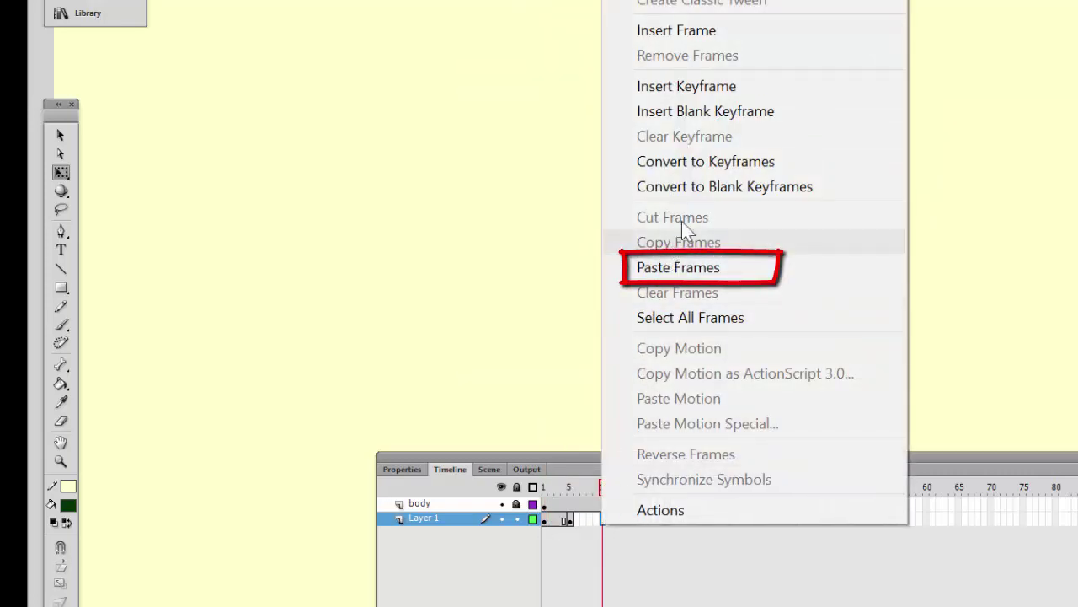
{"action": "left_click", "coordinate": [674, 268]}
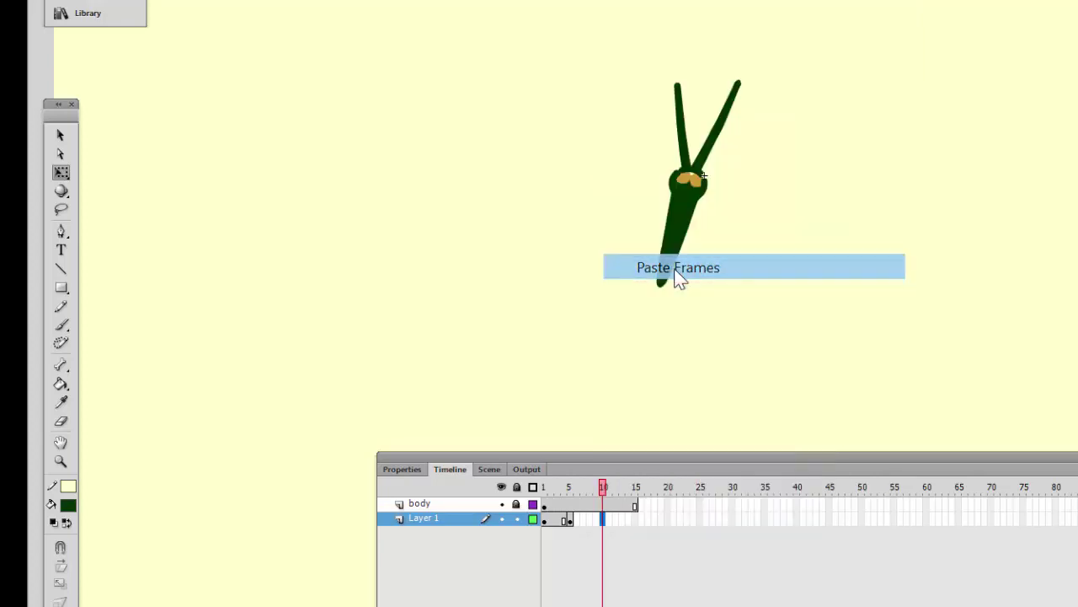
Copy the folded-wing keyframe at frame 5 of Layer 1 and paste it at frame 15
{"action": "left_click", "coordinate": [569, 523]}
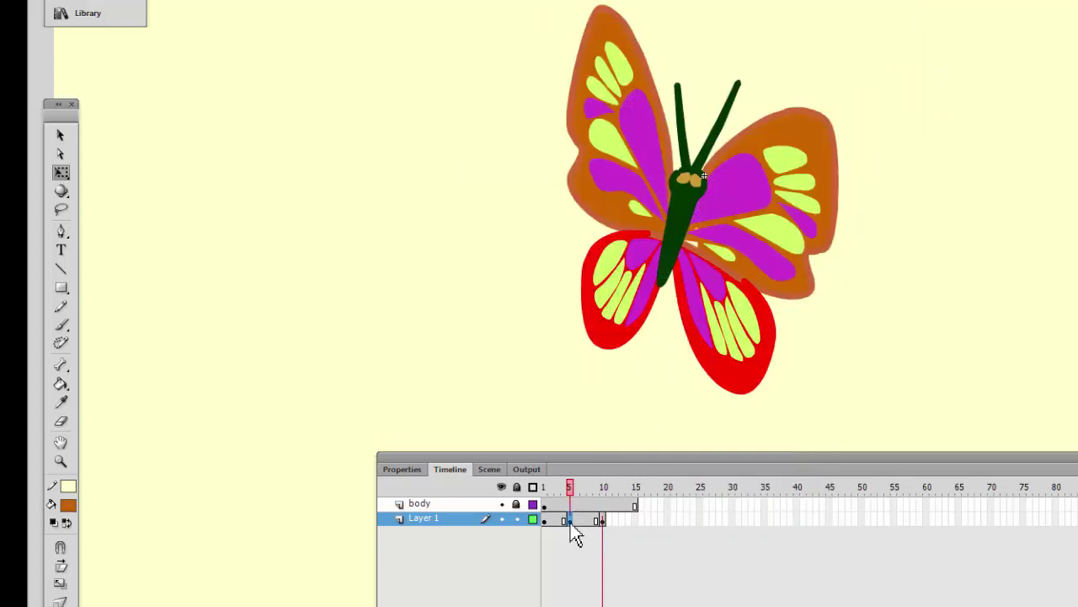
{"action": "right_click", "coordinate": [569, 524]}
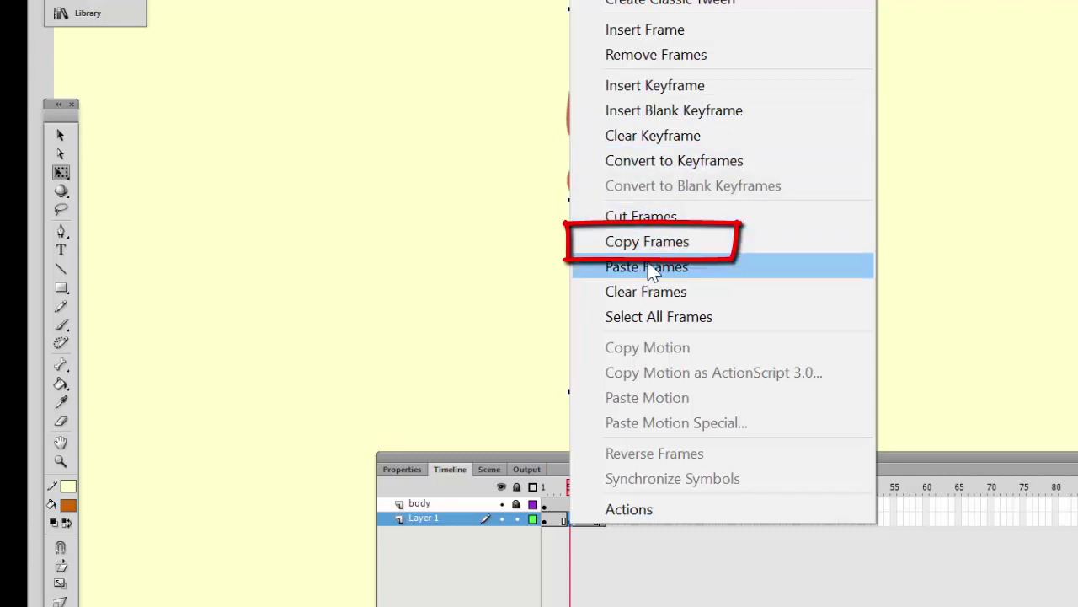
{"action": "left_click", "coordinate": [647, 242]}
{"action": "left_click", "coordinate": [638, 520]}
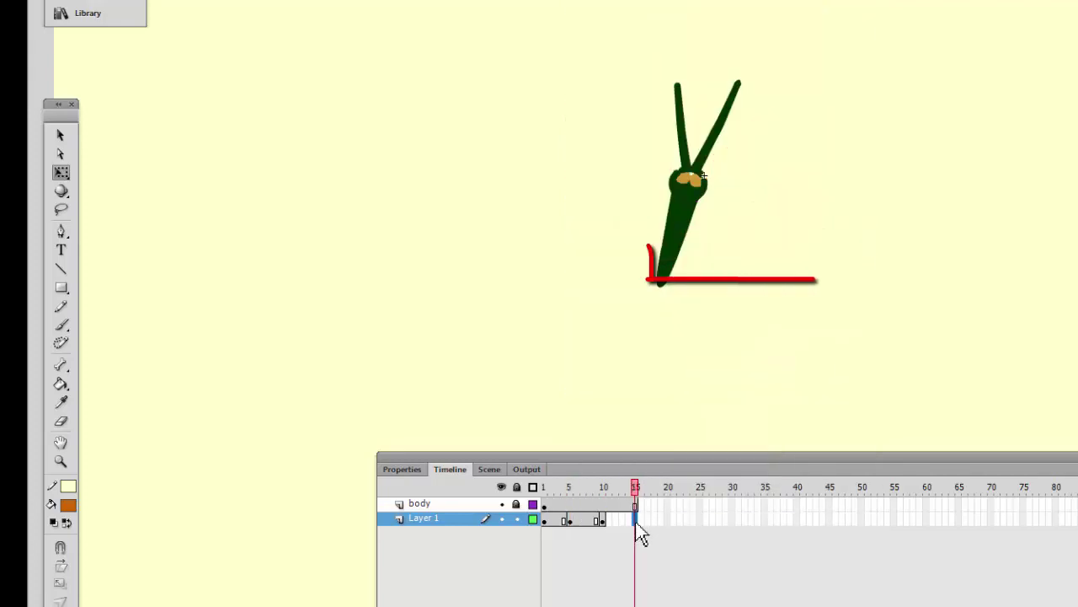
{"action": "right_click", "coordinate": [638, 519]}
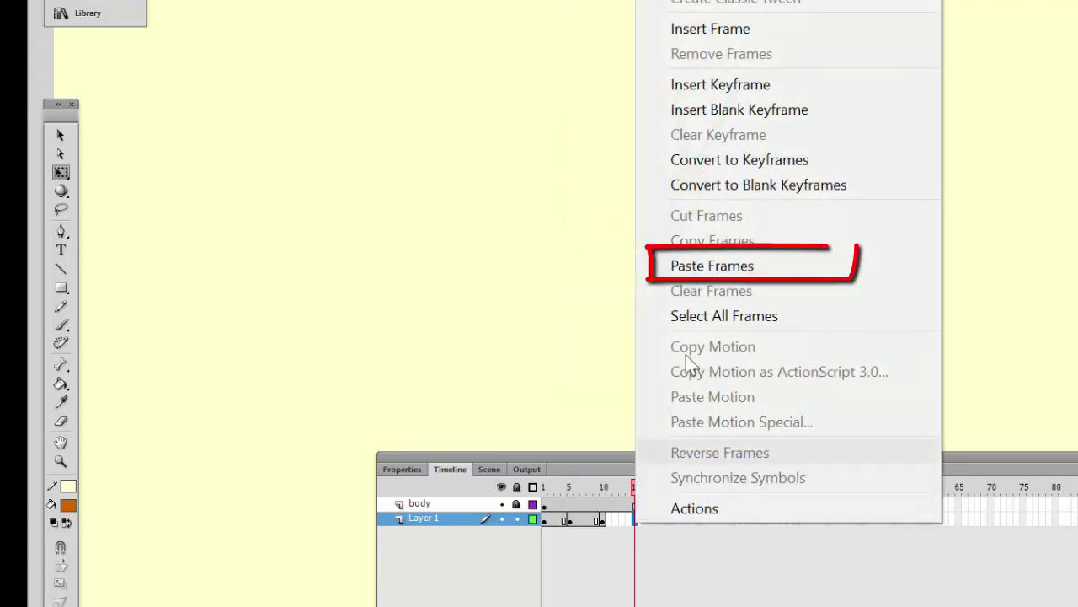
{"action": "left_click", "coordinate": [731, 268]}
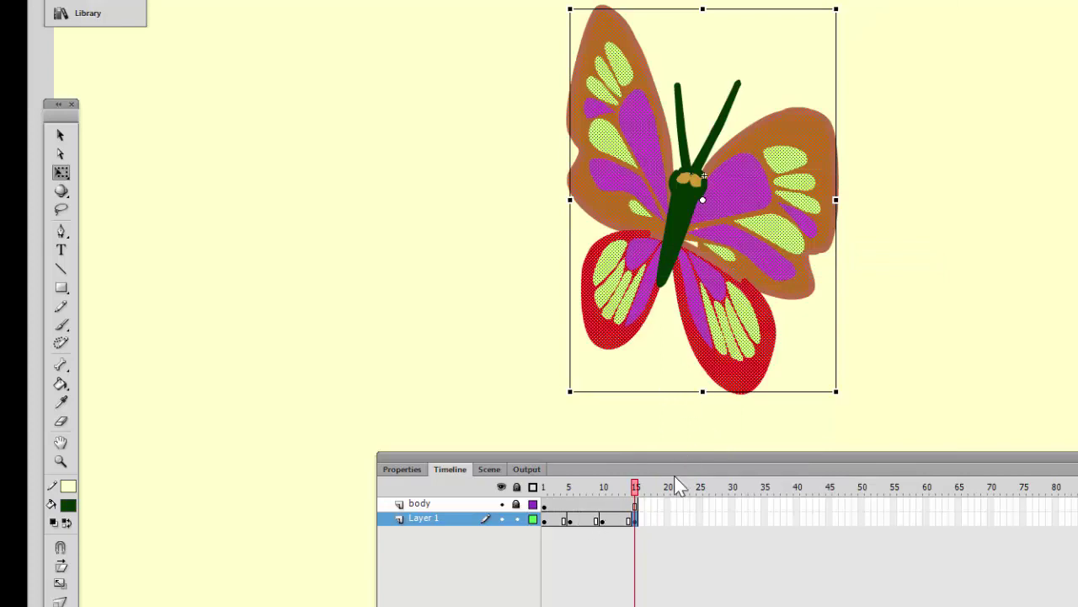
Test the kupu-kupu symbol's wing flapping with Test Scene, enlarge the preview window and close it
{"action": "left_click", "coordinate": [919, 227]}
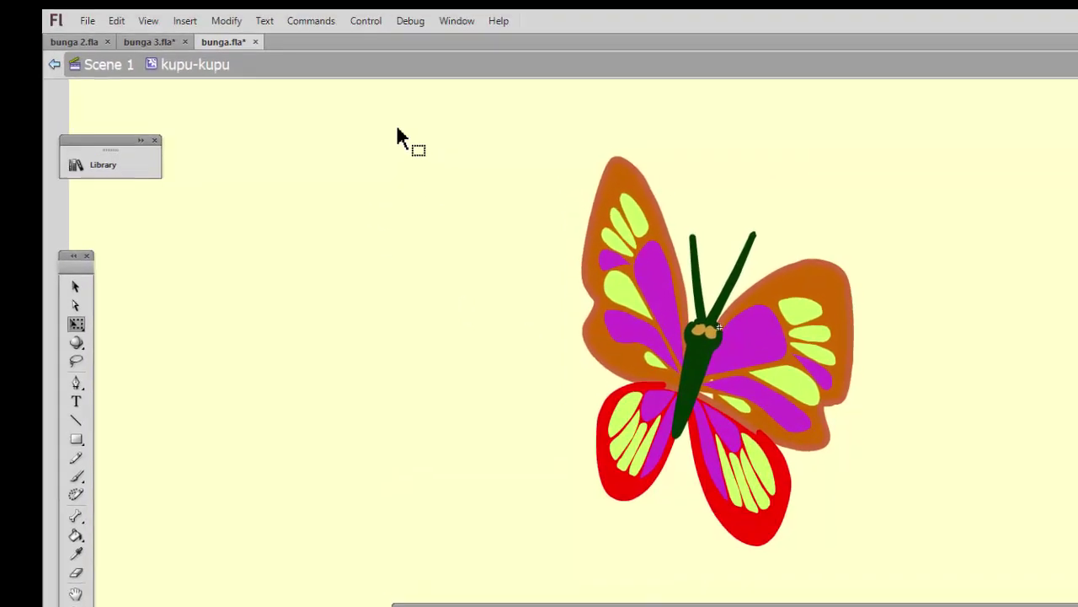
{"action": "left_click", "coordinate": [368, 27]}
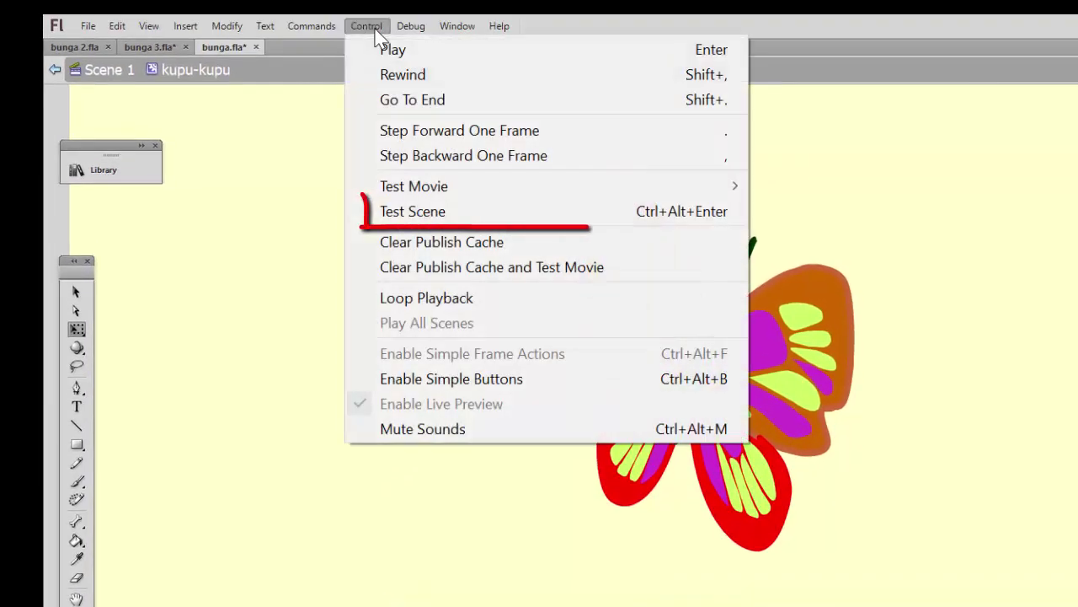
{"action": "left_click", "coordinate": [401, 212]}
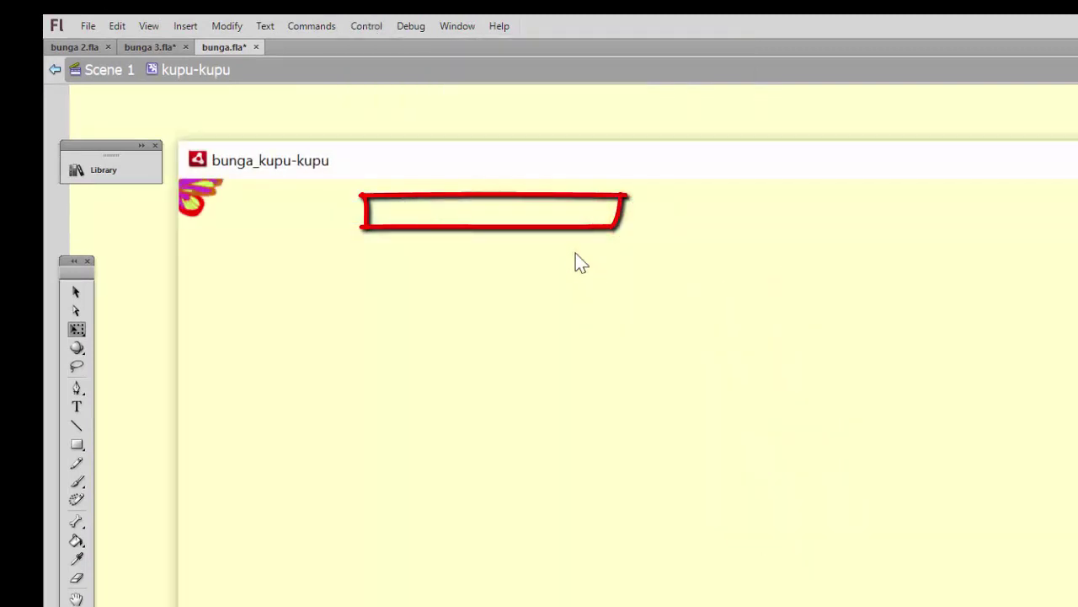
{"action": "mouse_move", "coordinate": [506, 163]}
{"action": "left_mouse_down"}
{"action": "mouse_move", "coordinate": [481, 140]}
{"action": "mouse_move", "coordinate": [610, 163]}
{"action": "mouse_move", "coordinate": [421, 166]}
{"action": "mouse_move", "coordinate": [433, 166]}
{"action": "left_mouse_up"}
{"action": "double_click", "coordinate": [472, 166]}
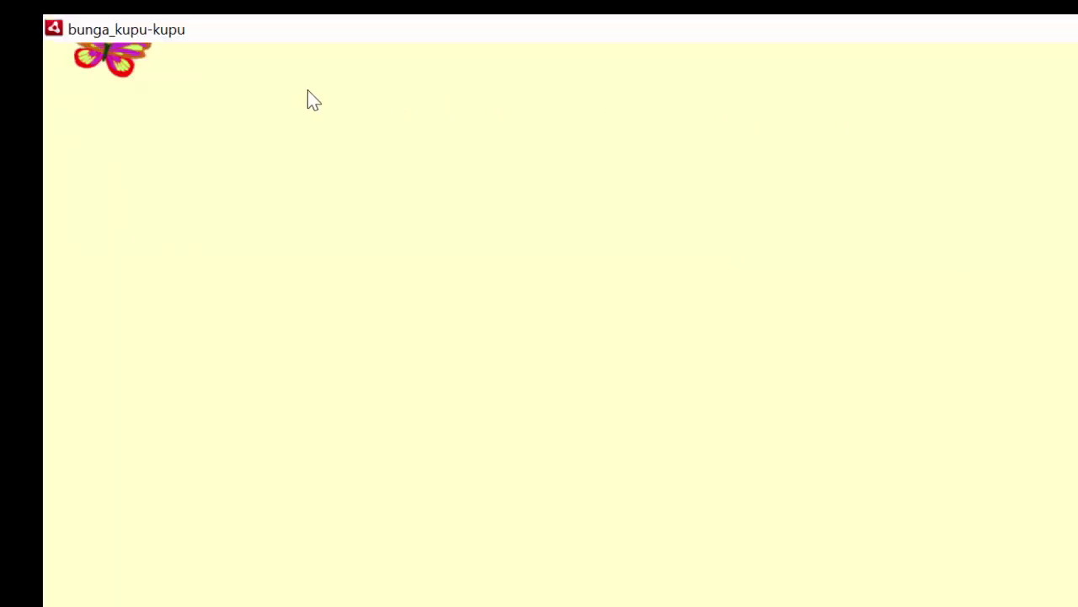
{"action": "key", "text": "ctrl+w"}
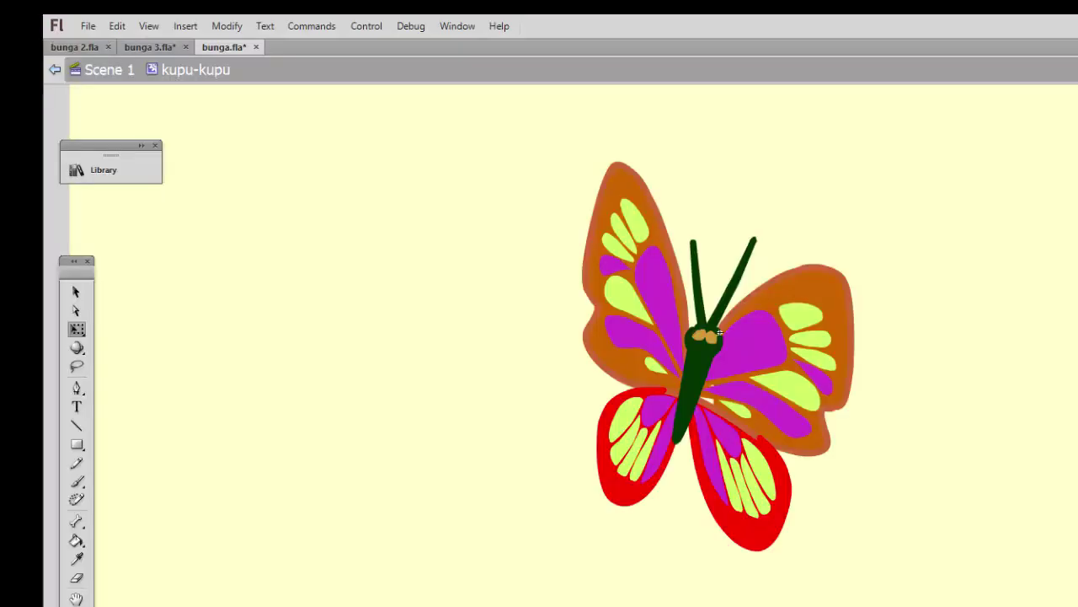
Return to Scene 1 and test the movie with the flapping butterfly on the main stage
{"action": "left_click", "coordinate": [109, 77]}
{"action": "key", "text": "ctrl+Return"}
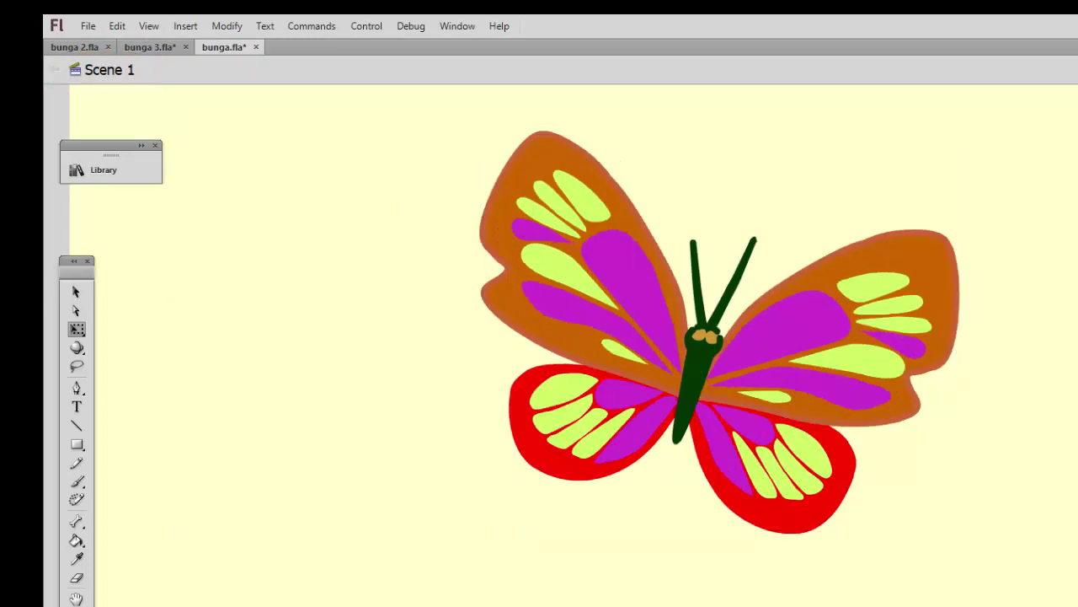
{"action": "key", "text": "ctrl+minus"}
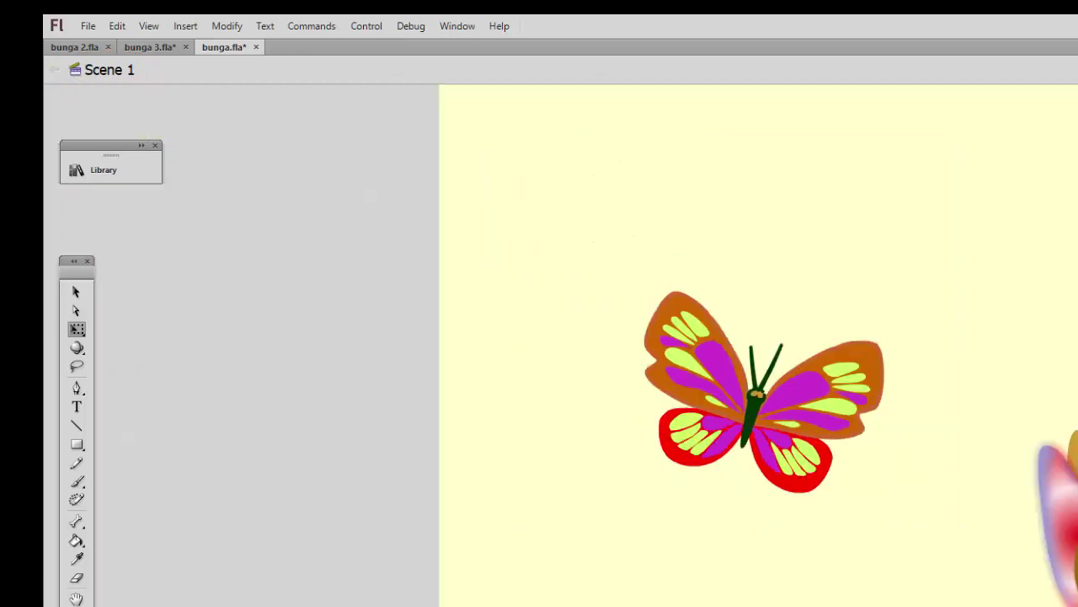
{"action": "key", "text": "ctrl+Return"}
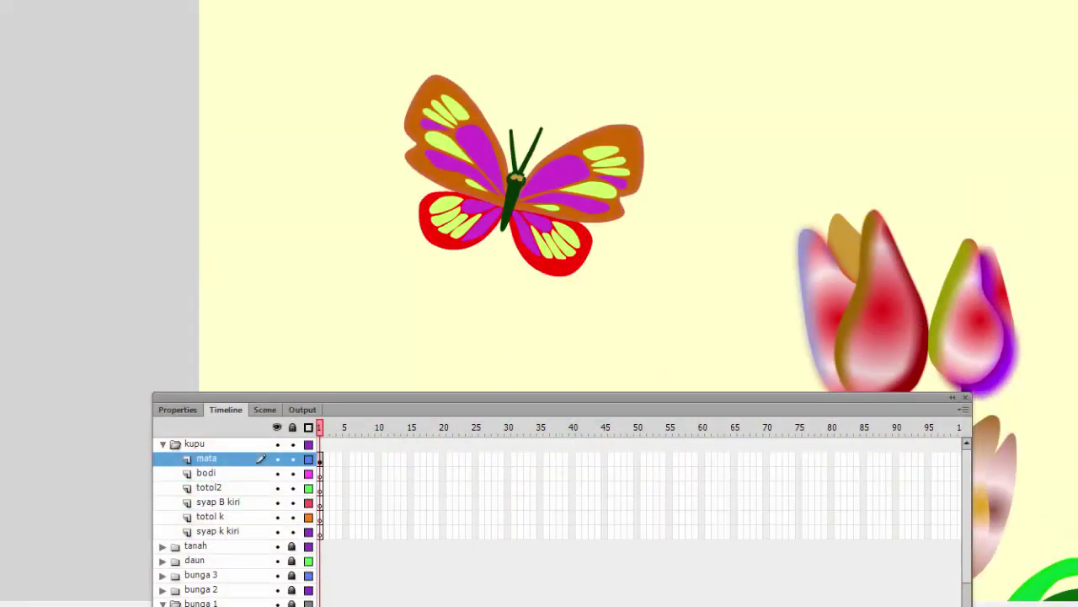
Insert frames at frame 100 on all layers from the kupu folder down to tangkai, and return the playhead to frame 1
{"action": "left_click_drag", "start_coordinate": [436, 397], "coordinate": [402, 310]}
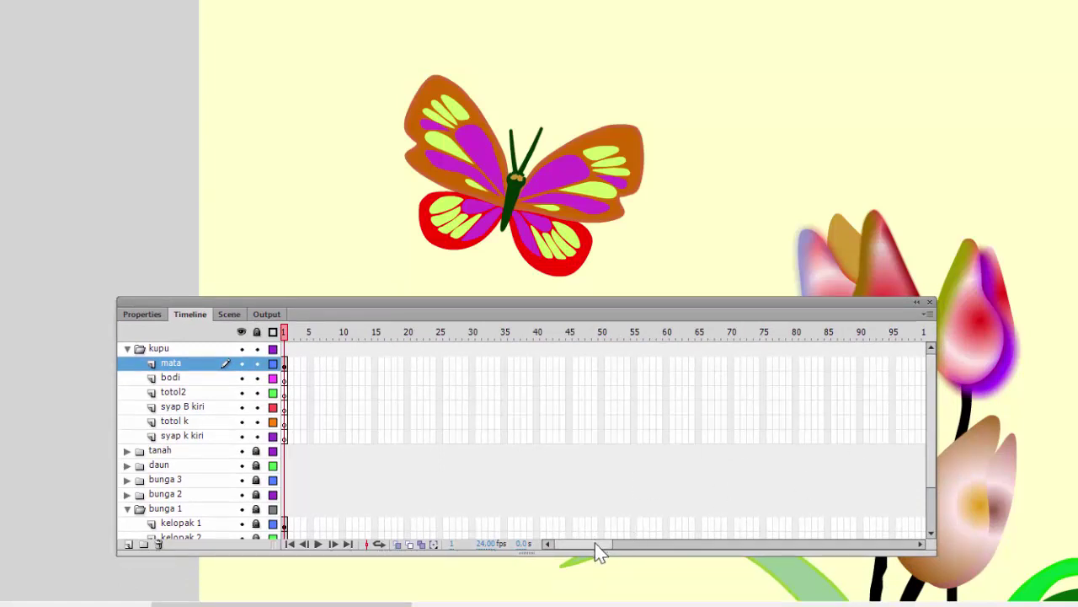
{"action": "scroll", "coordinate": [593, 544], "scroll_direction": "right", "scroll_amount": 1}
{"action": "scroll", "coordinate": [593, 544], "scroll_direction": "left", "scroll_amount": 1}
{"action": "scroll", "coordinate": [477, 482], "scroll_direction": "down", "scroll_amount": 2}
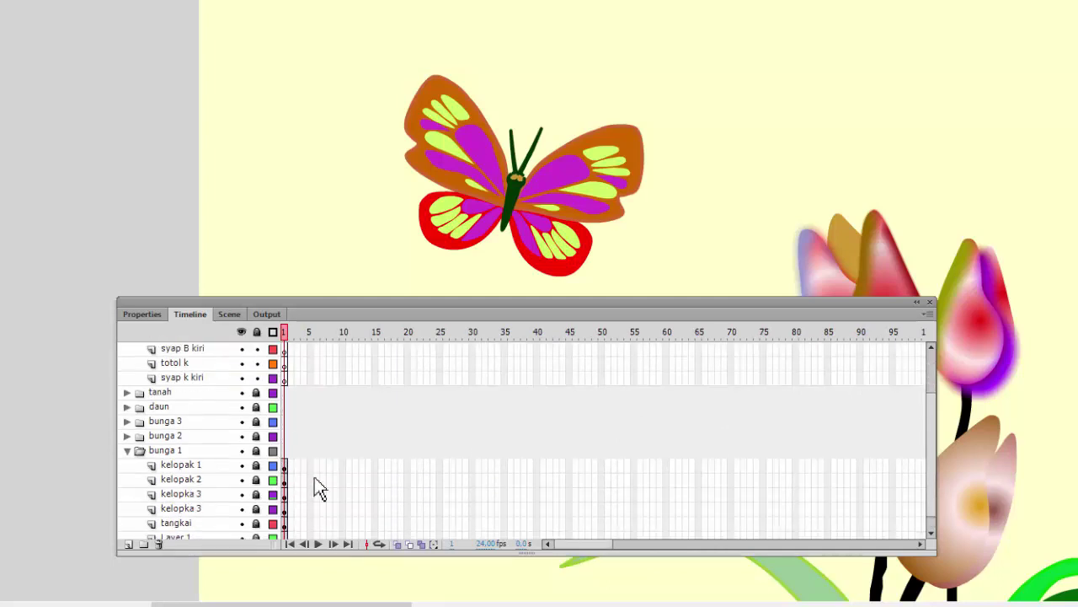
{"action": "scroll", "coordinate": [314, 477], "scroll_direction": "up", "scroll_amount": 2}
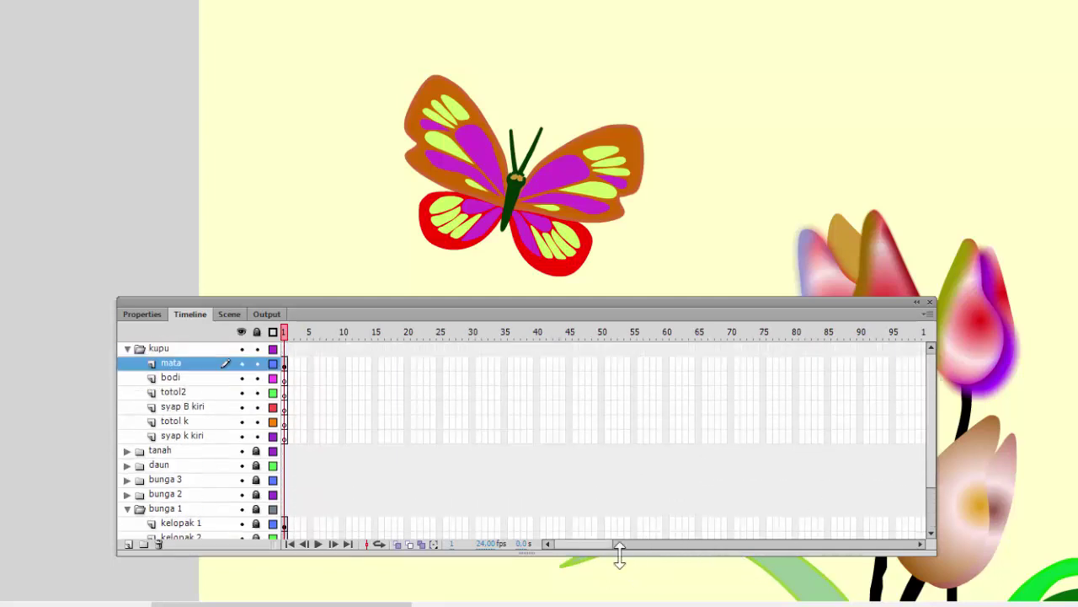
{"action": "left_click_drag", "start_coordinate": [594, 548], "coordinate": [622, 552]}
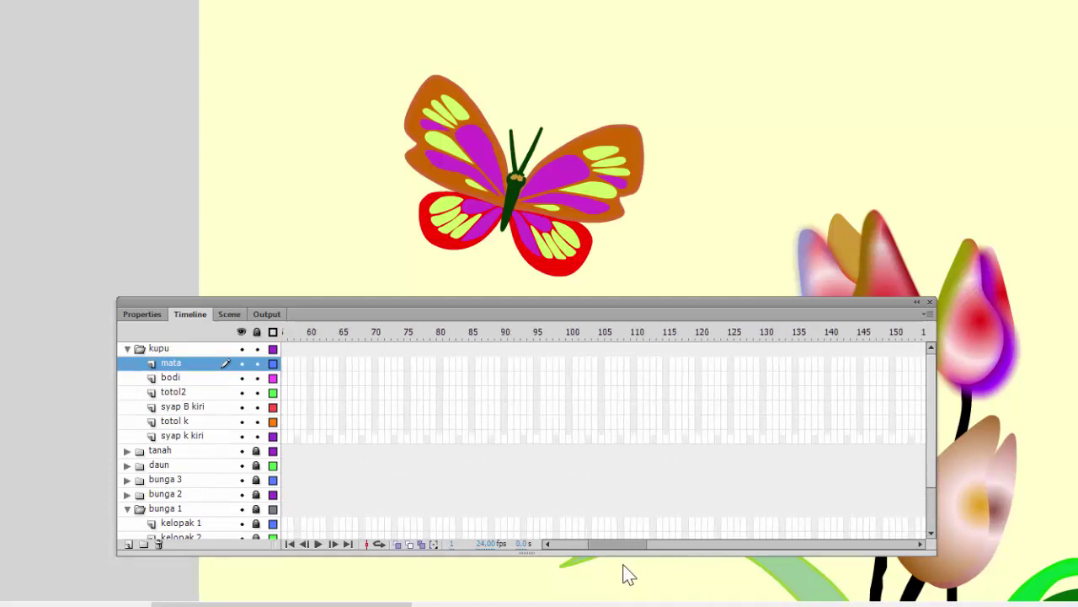
{"action": "left_click", "coordinate": [571, 348]}
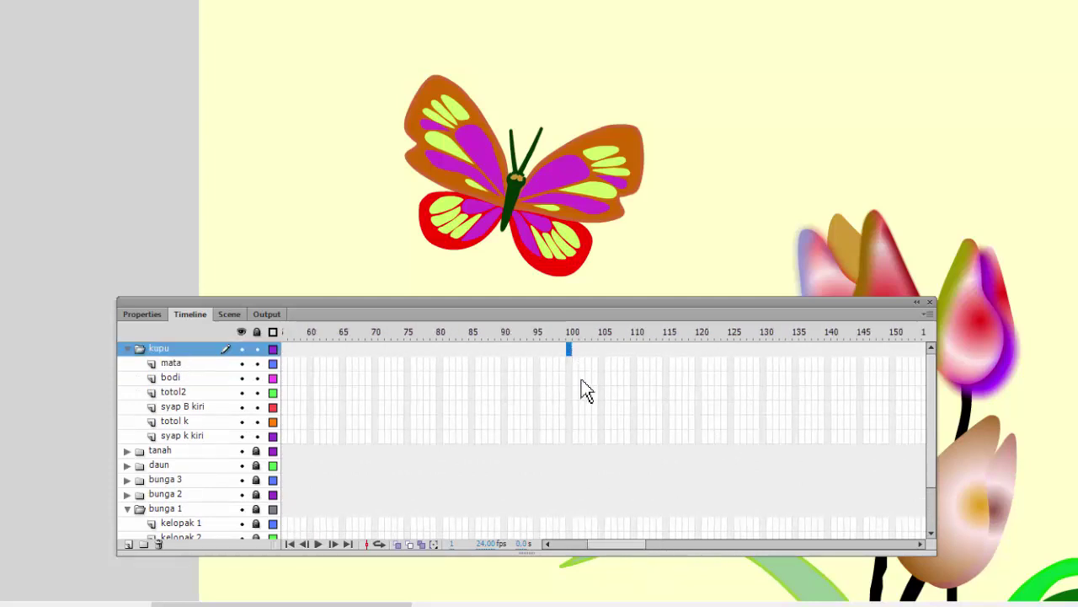
{"action": "scroll", "coordinate": [562, 462], "scroll_direction": "down", "scroll_amount": 2}
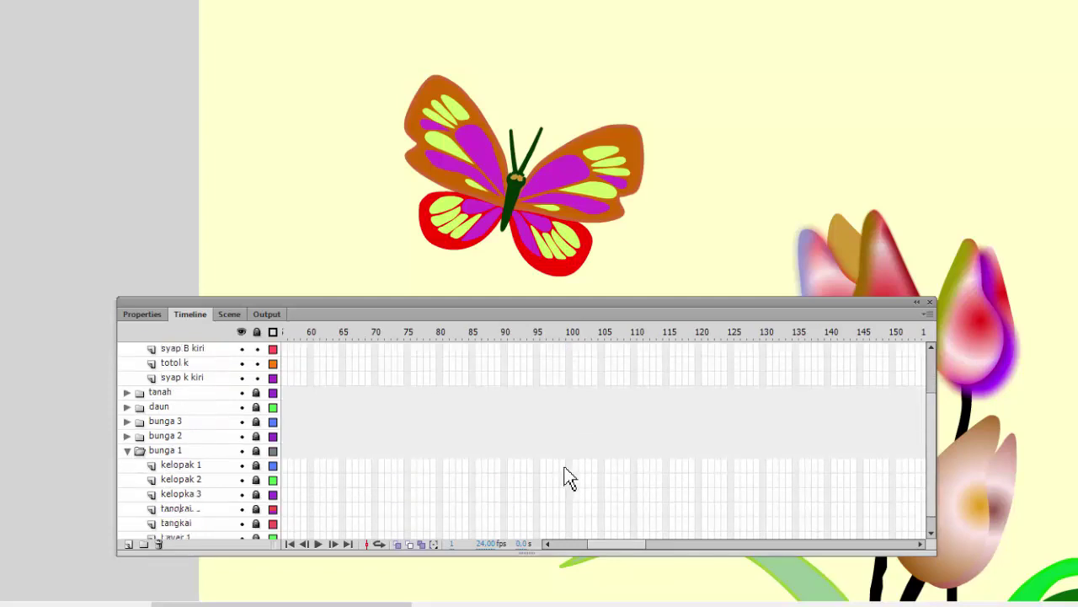
{"action": "left_click", "coordinate": [573, 525]}
{"action": "left_click", "coordinate": [568, 522]}
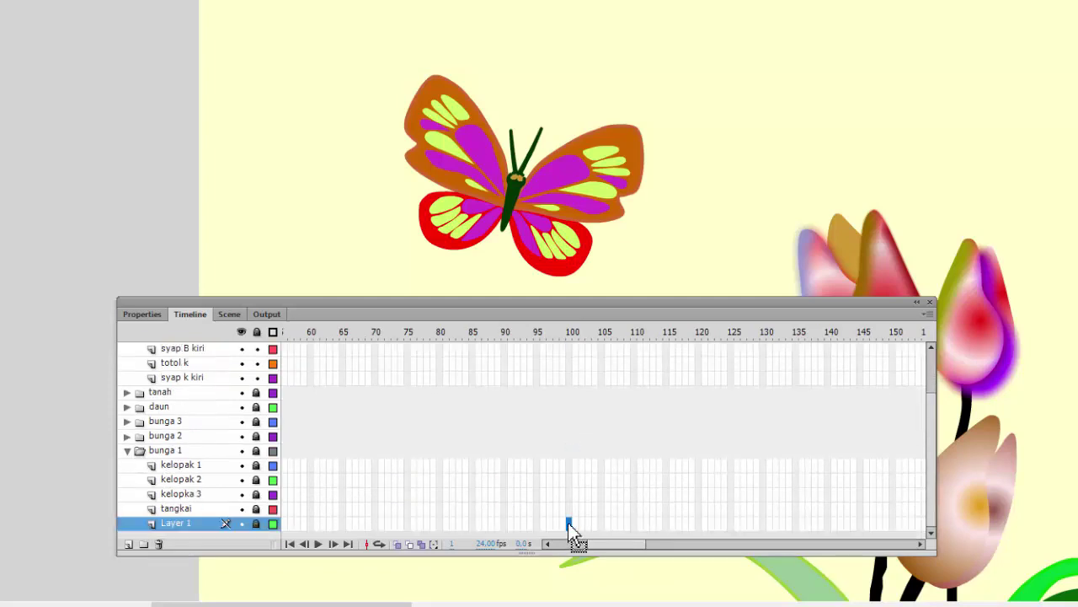
{"action": "scroll", "coordinate": [570, 369], "scroll_direction": "up", "scroll_amount": 4}
{"action": "right_click", "coordinate": [581, 362]}
{"action": "left_click", "coordinate": [614, 349]}
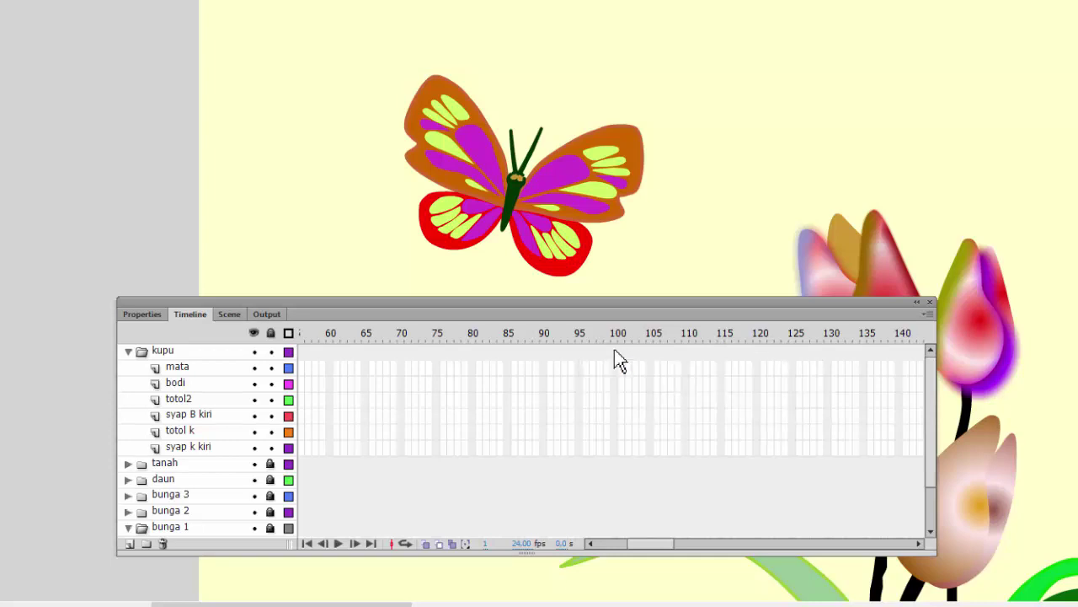
{"action": "left_click", "coordinate": [613, 351]}
{"action": "scroll", "coordinate": [624, 455], "scroll_direction": "down", "scroll_amount": 2}
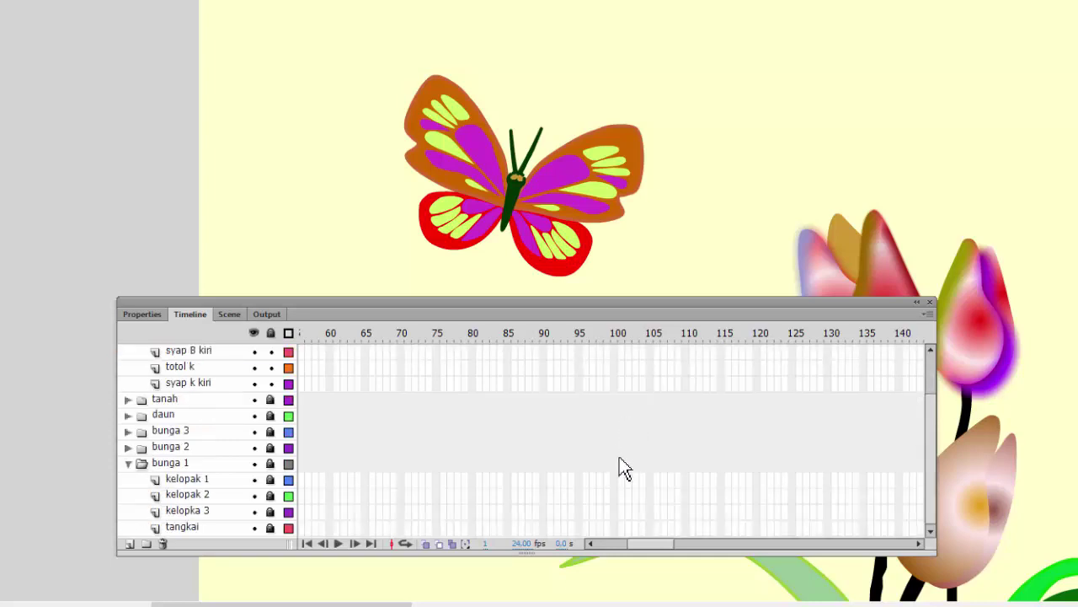
{"action": "left_click", "coordinate": [615, 528]}
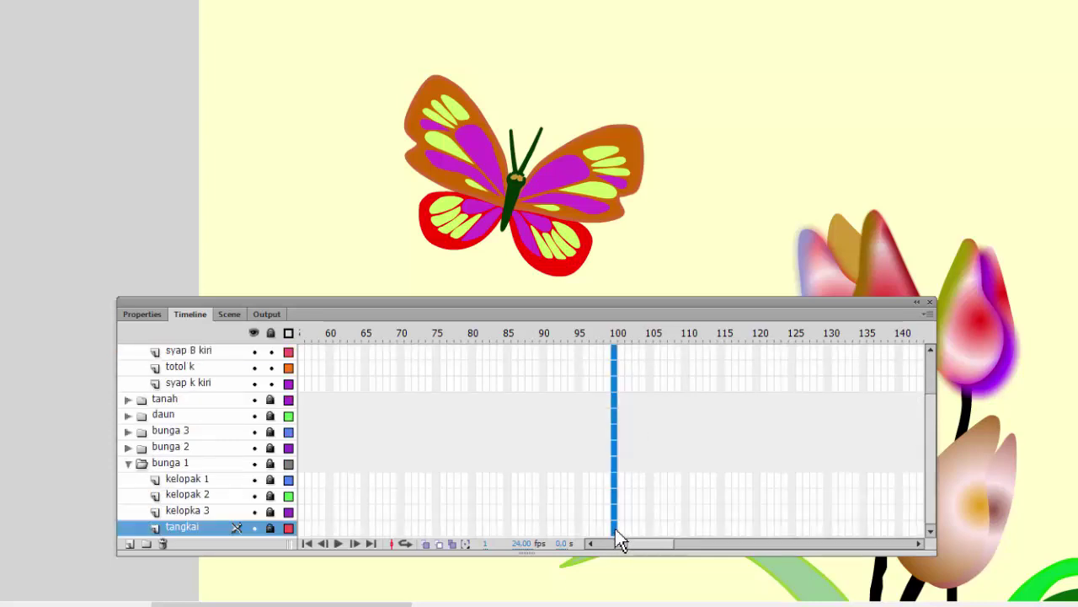
{"action": "right_click", "coordinate": [615, 529]}
{"action": "left_click", "coordinate": [732, 38]}
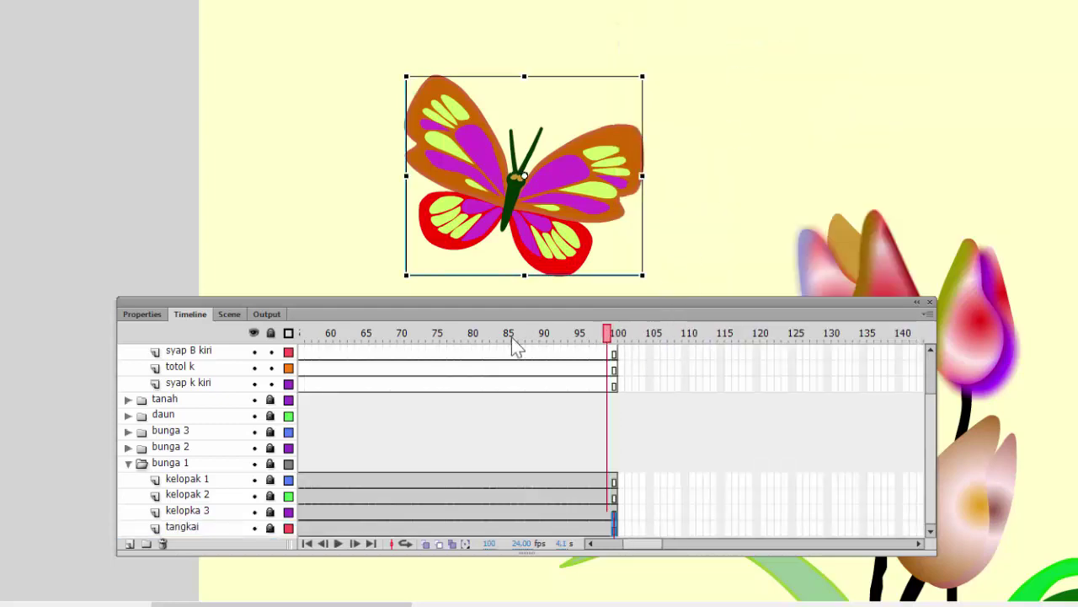
{"action": "left_click_drag", "start_coordinate": [513, 341], "coordinate": [25, 358]}
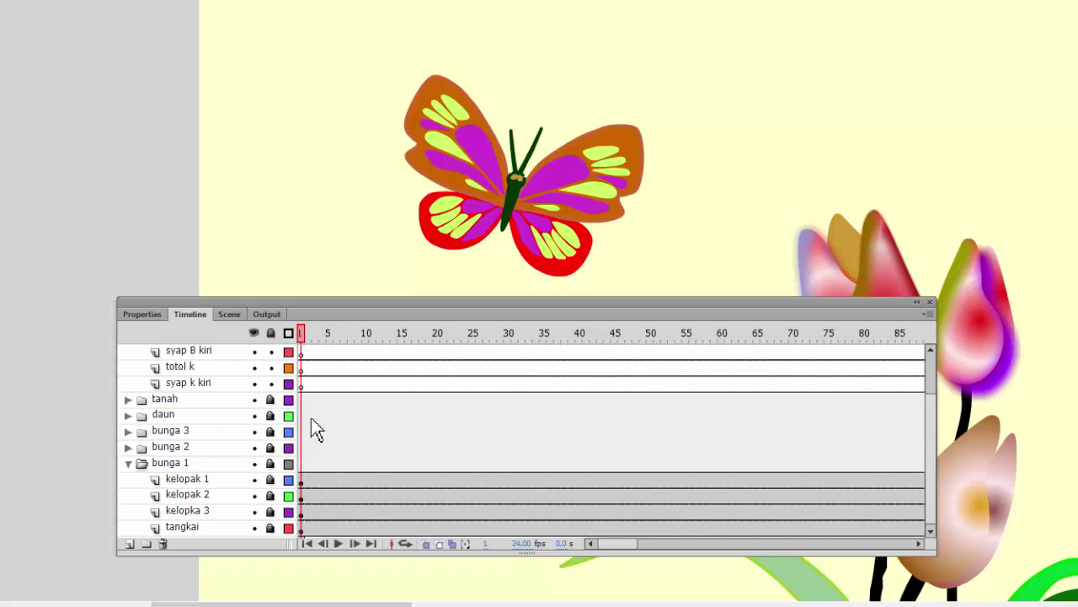
{"action": "scroll", "coordinate": [365, 382], "scroll_direction": "up", "scroll_amount": 4}
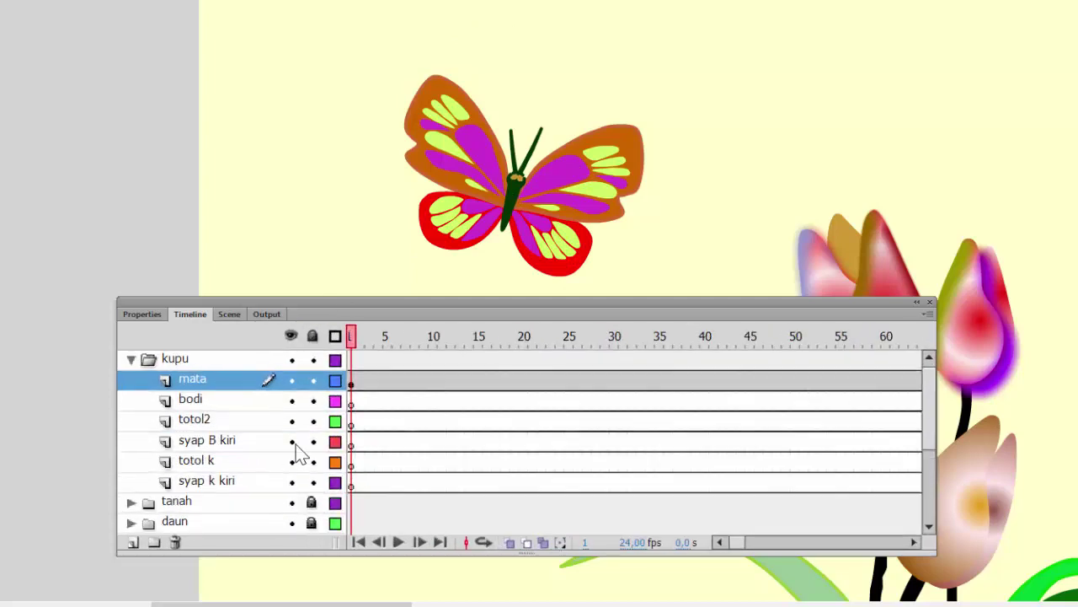
Delete the bodi, totol2, syap B kiri, totol k and syap k kiri layers from the kupu folder
{"action": "left_click", "coordinate": [226, 403]}
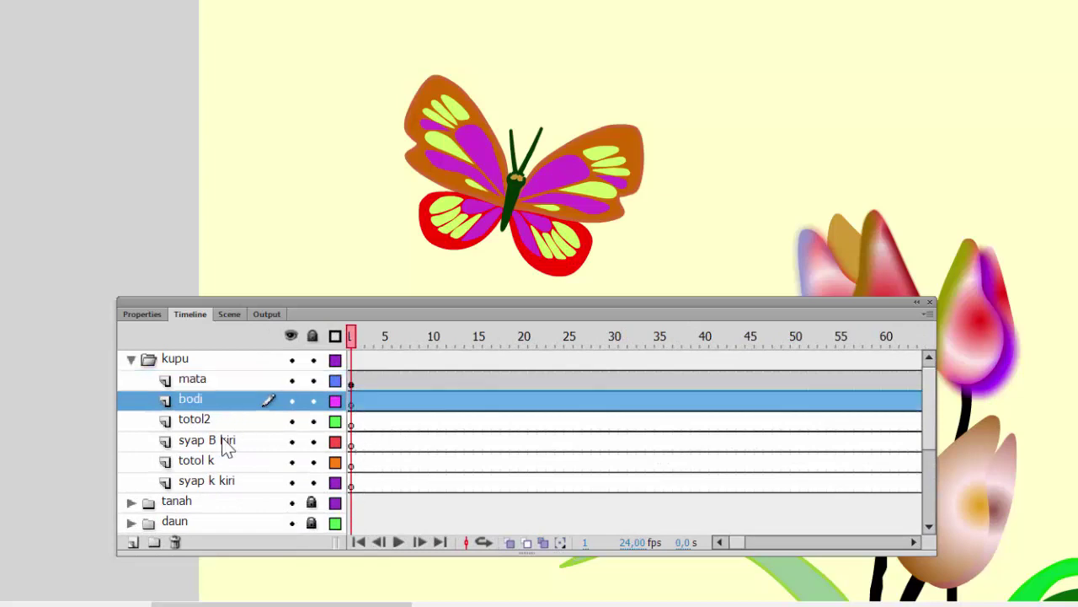
{"action": "left_click", "coordinate": [216, 483], "text": "shift"}
{"action": "right_click", "coordinate": [220, 484]}
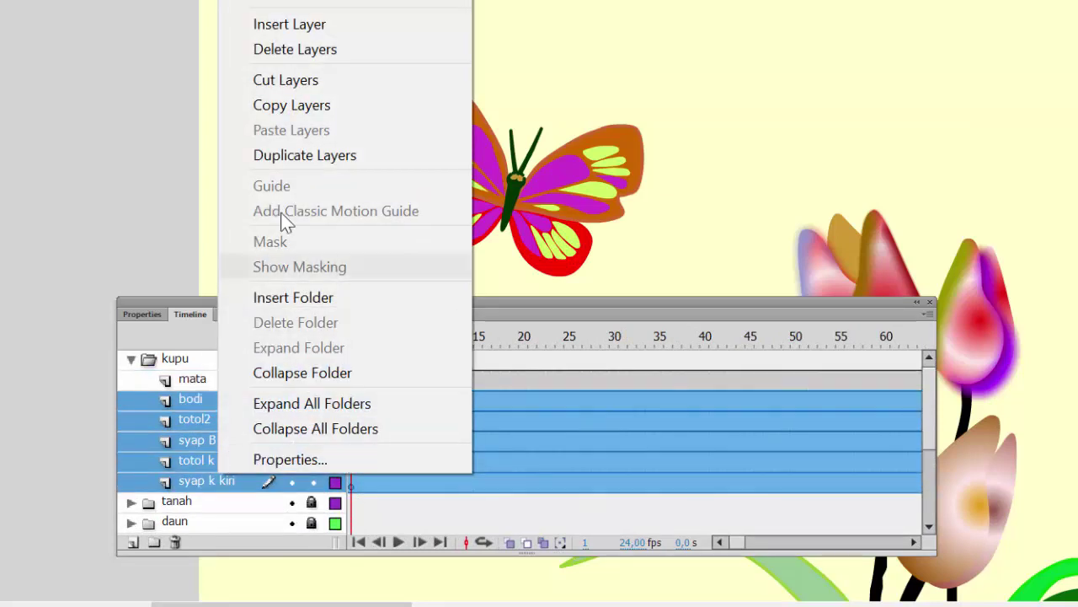
{"action": "left_click", "coordinate": [344, 54]}
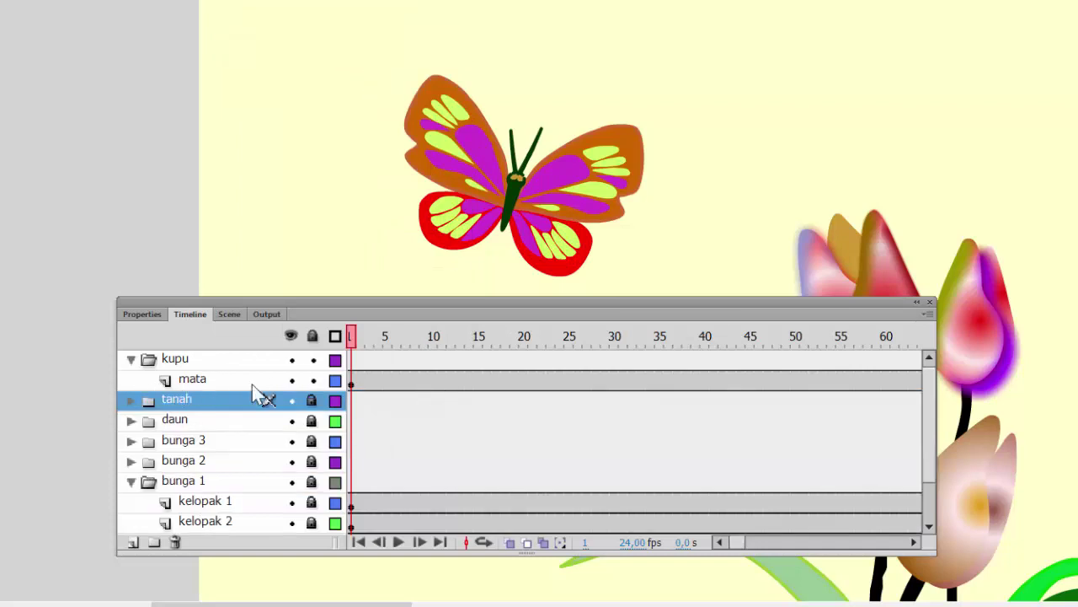
Insert a keyframe at frame 10 of the mata layer and move the butterfly there onto the tulips
{"action": "left_click", "coordinate": [353, 380]}
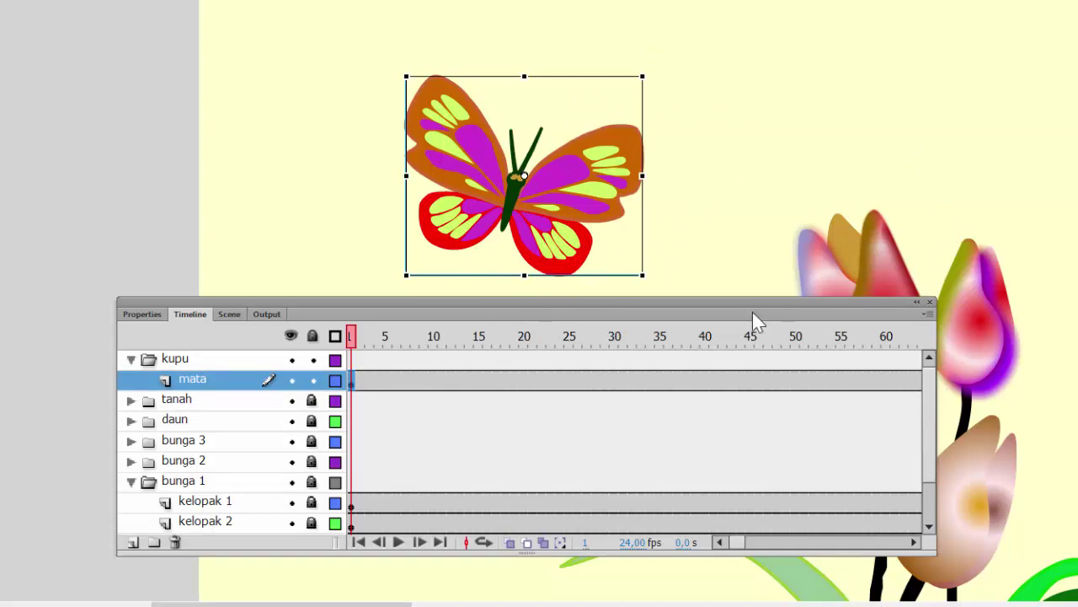
{"action": "left_click_drag", "start_coordinate": [767, 307], "coordinate": [735, 389]}
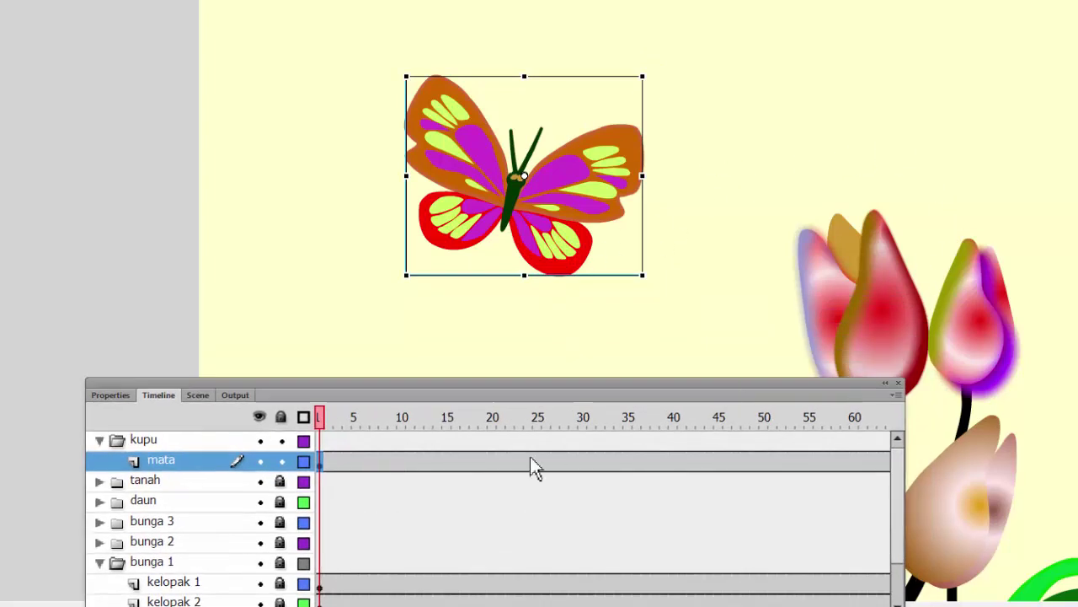
{"action": "left_click", "coordinate": [404, 464]}
{"action": "right_click", "coordinate": [405, 463]}
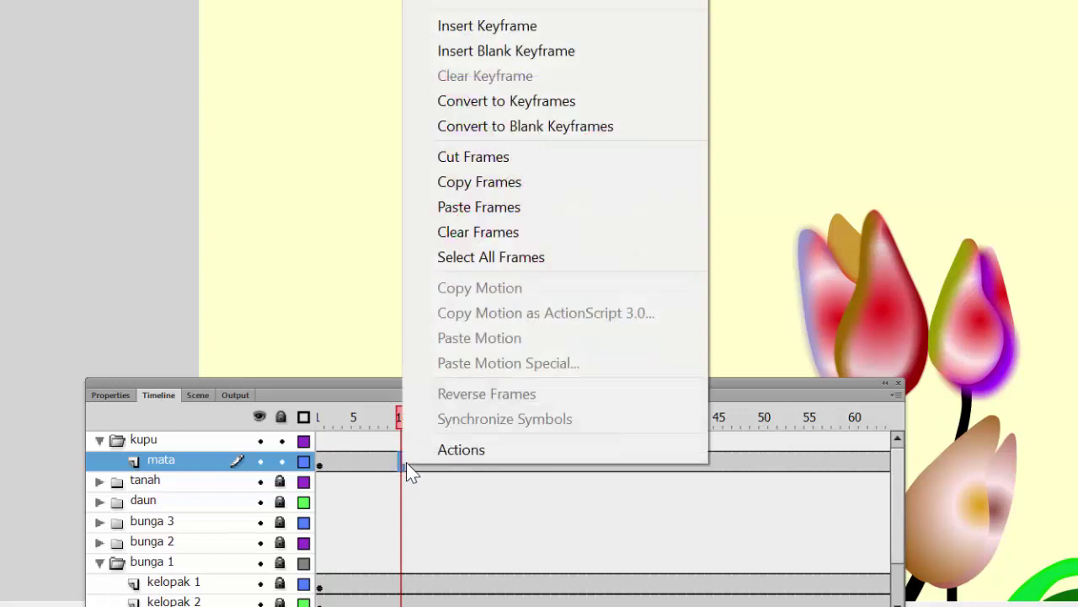
{"action": "left_click", "coordinate": [548, 27]}
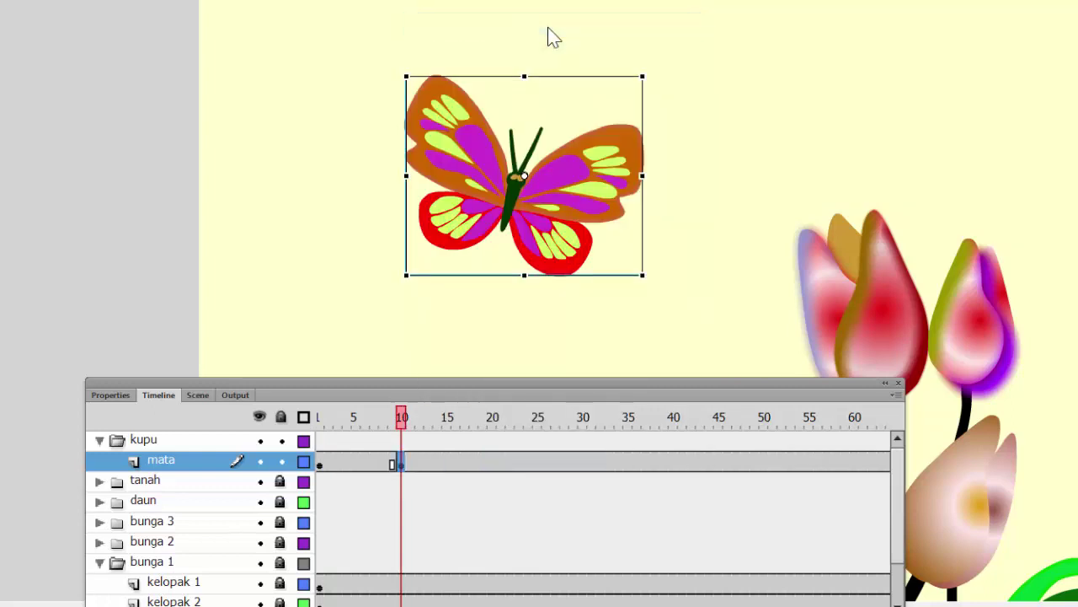
{"action": "left_click_drag", "start_coordinate": [573, 193], "coordinate": [935, 325]}
Try deleting the kupu folder together with its nested mata layer, and undo the deletion
{"action": "left_click", "coordinate": [152, 439]}
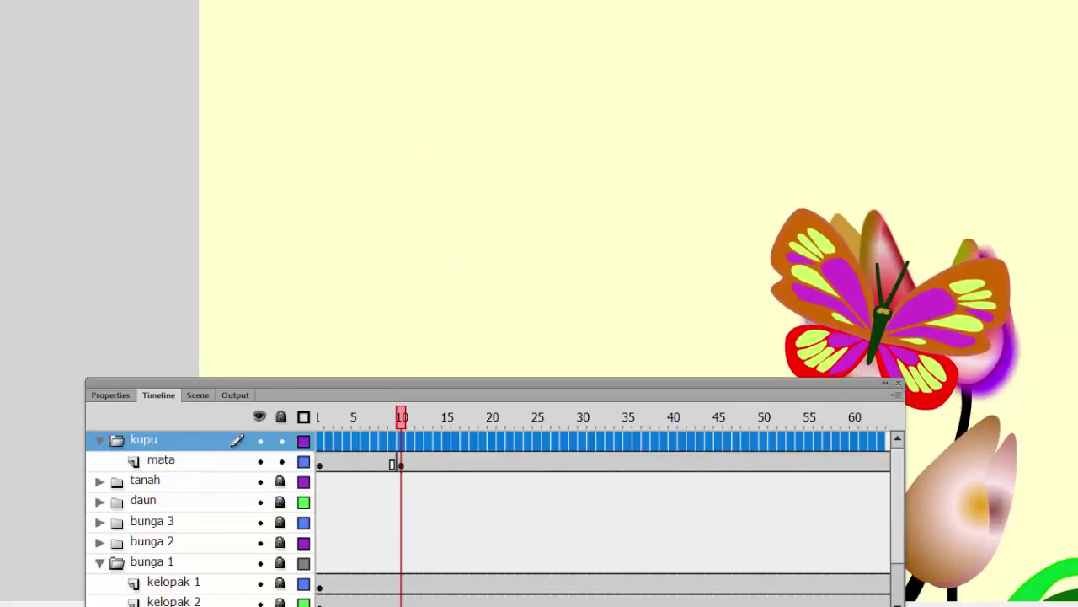
{"action": "left_click", "coordinate": [226, 606]}
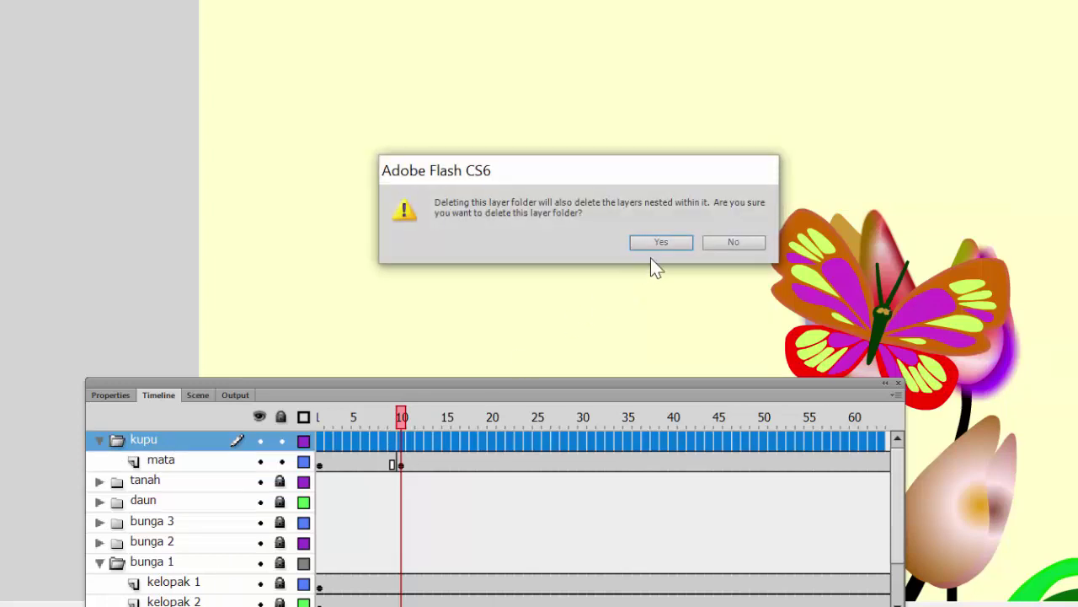
{"action": "left_click", "coordinate": [667, 243]}
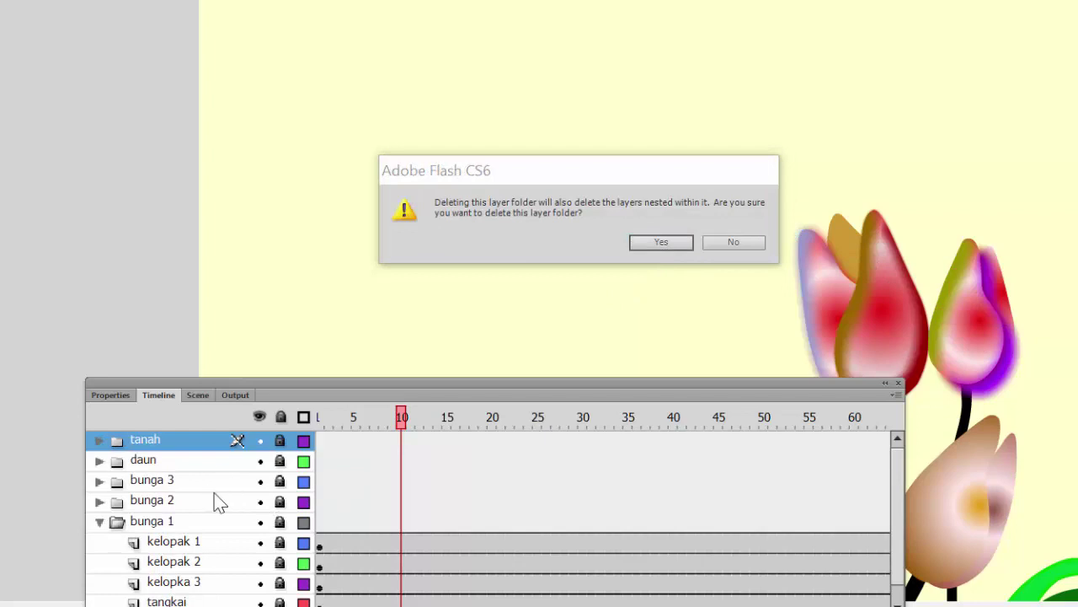
{"action": "left_click", "coordinate": [734, 242]}
{"action": "key", "text": "ctrl+z"}
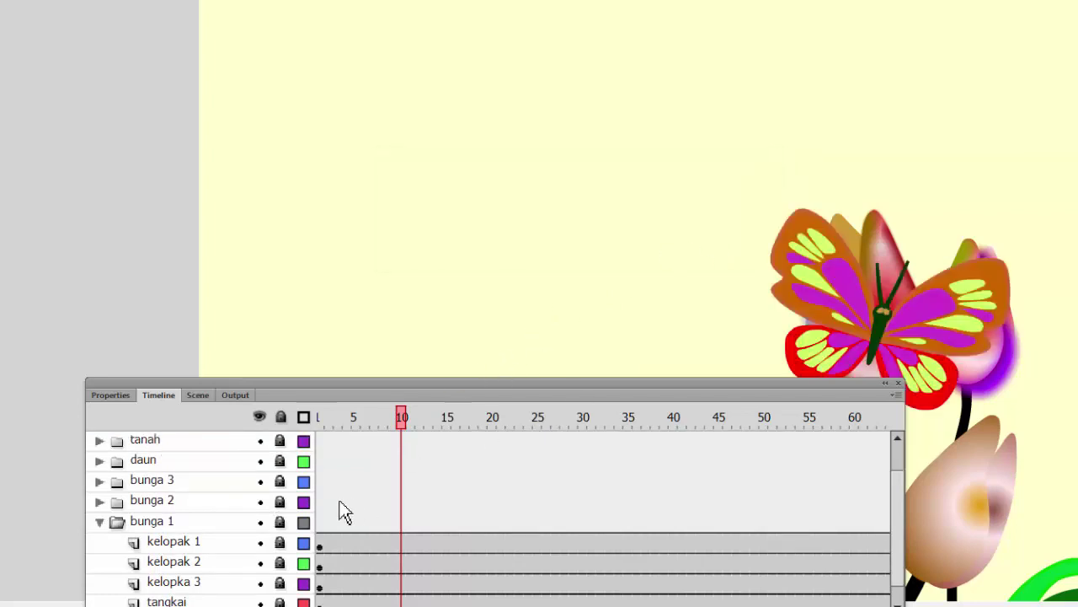
{"action": "key", "text": "ctrl+z"}
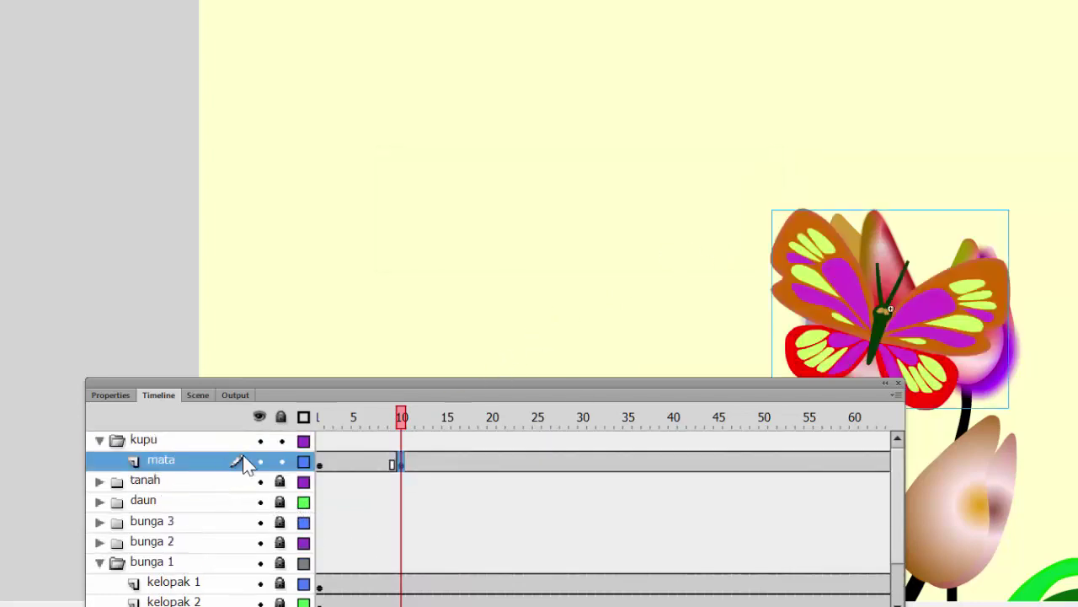
Move the mata layer out of the kupu folder and delete the empty folder
{"action": "left_click_drag", "start_coordinate": [192, 460], "coordinate": [194, 434]}
{"action": "left_click", "coordinate": [152, 461]}
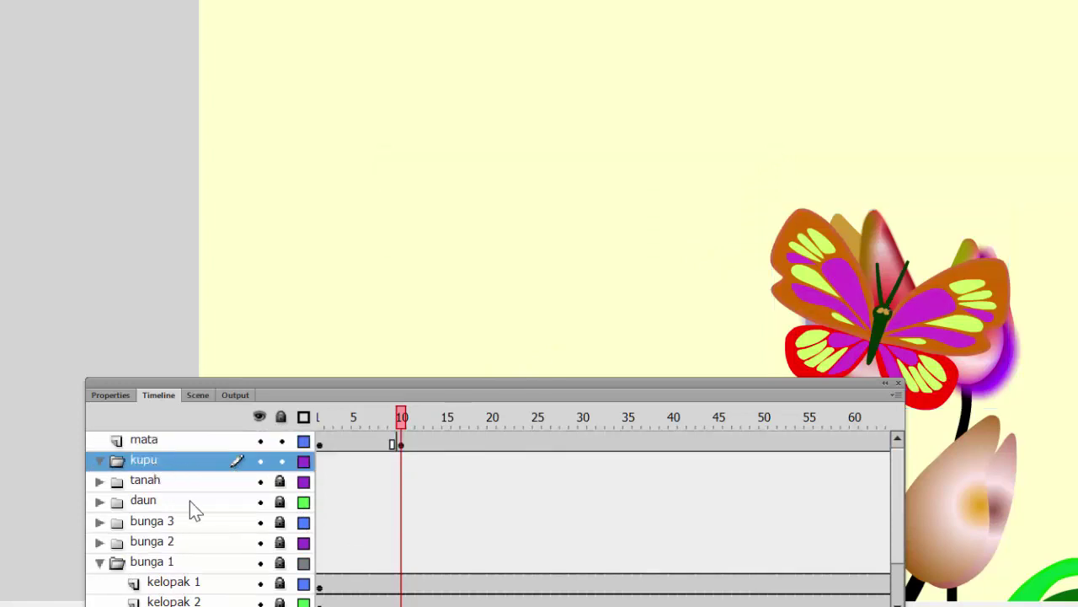
{"action": "key", "text": "Delete"}
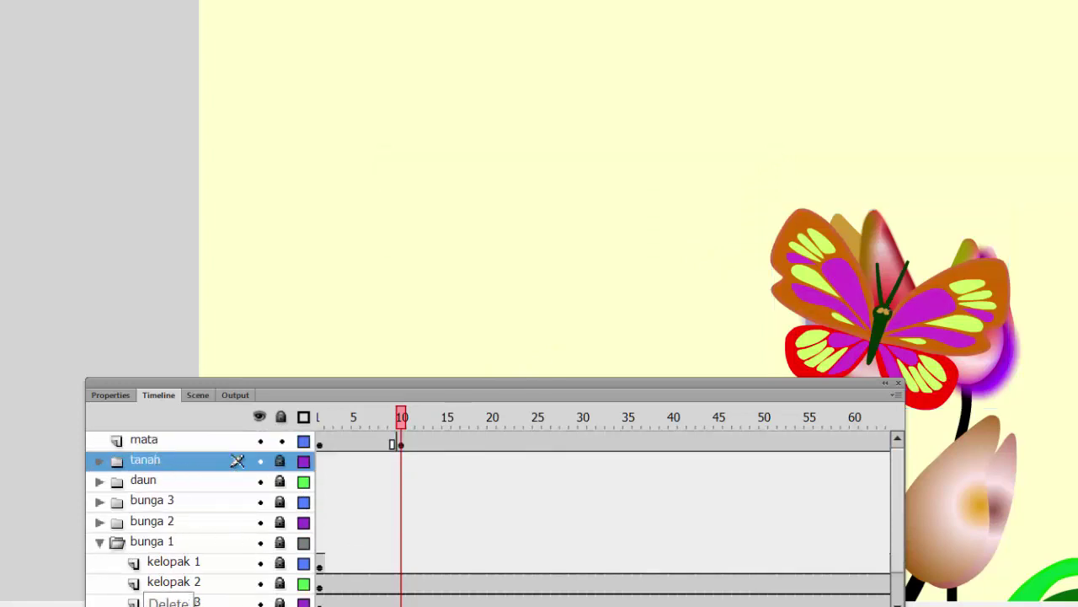
Add a new layer above mata and name it GUIDE
{"action": "left_click", "coordinate": [185, 441]}
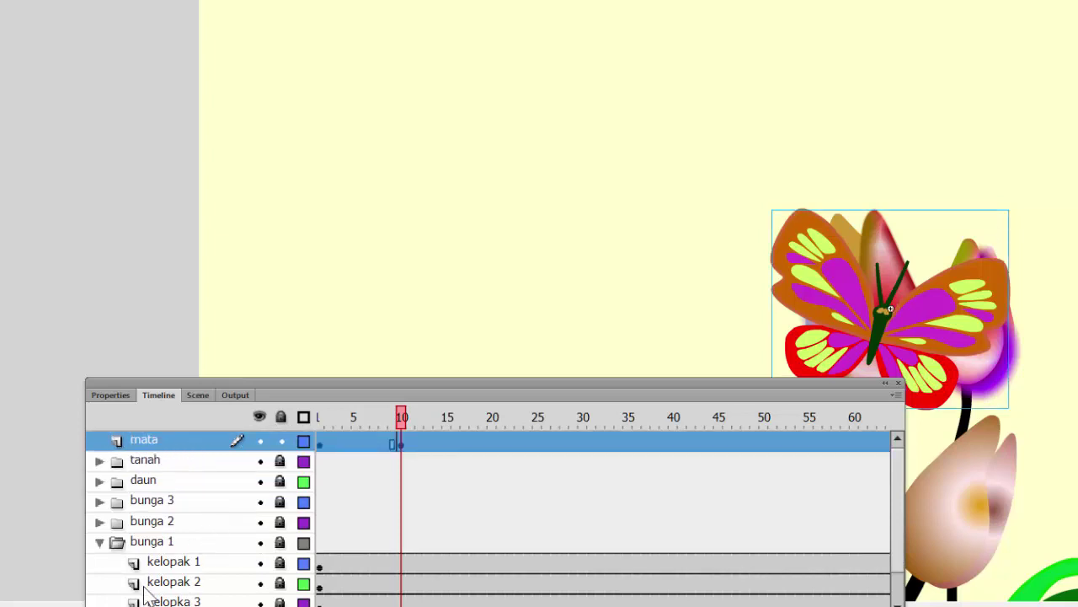
{"action": "left_click_drag", "start_coordinate": [327, 383], "coordinate": [344, 351]}
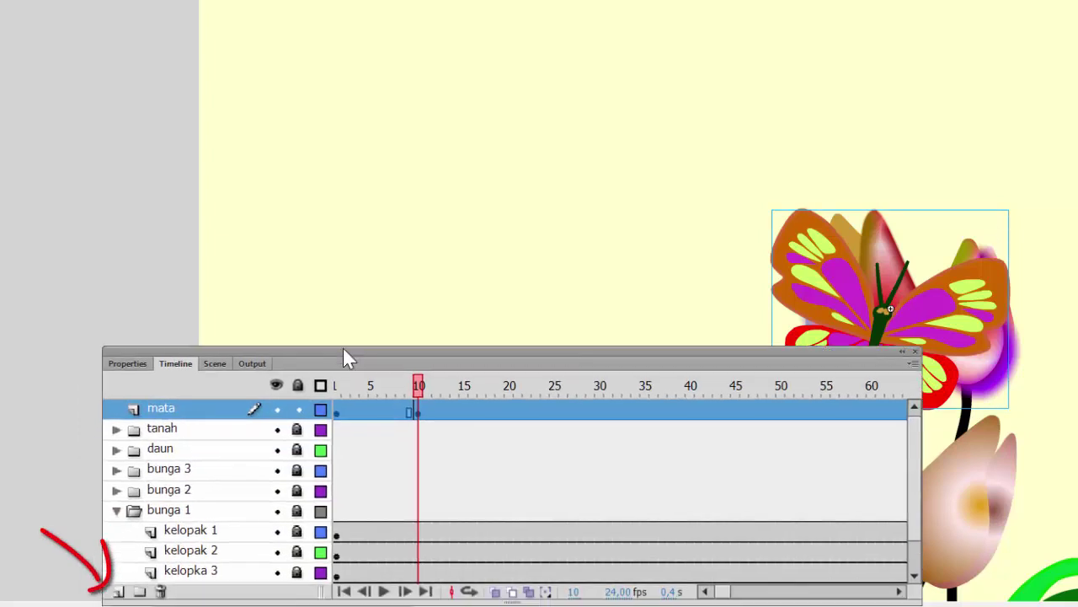
{"action": "left_click", "coordinate": [120, 592]}
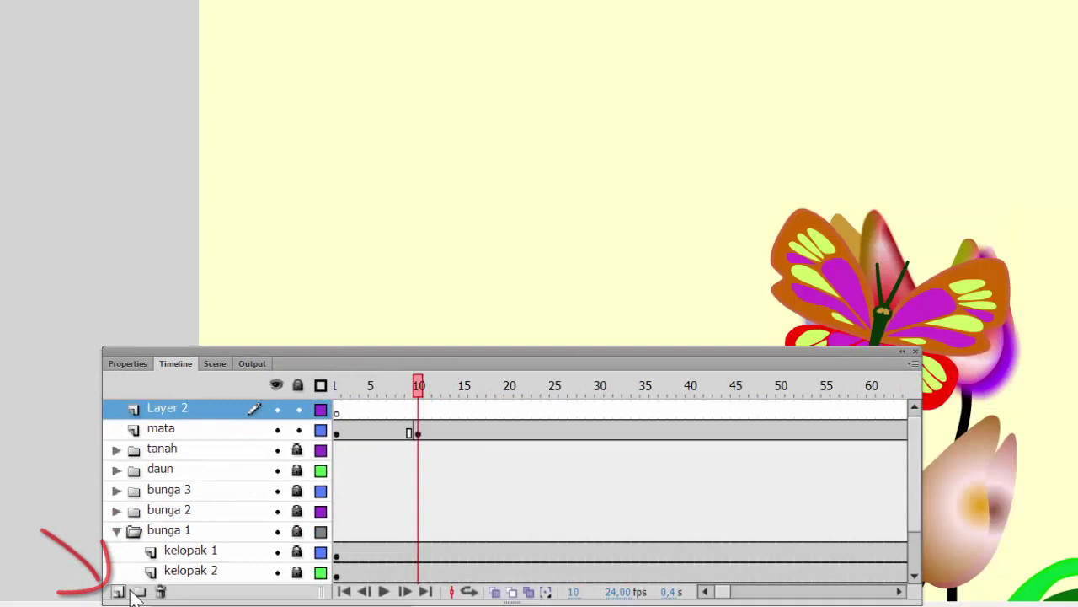
{"action": "double_click", "coordinate": [181, 410]}
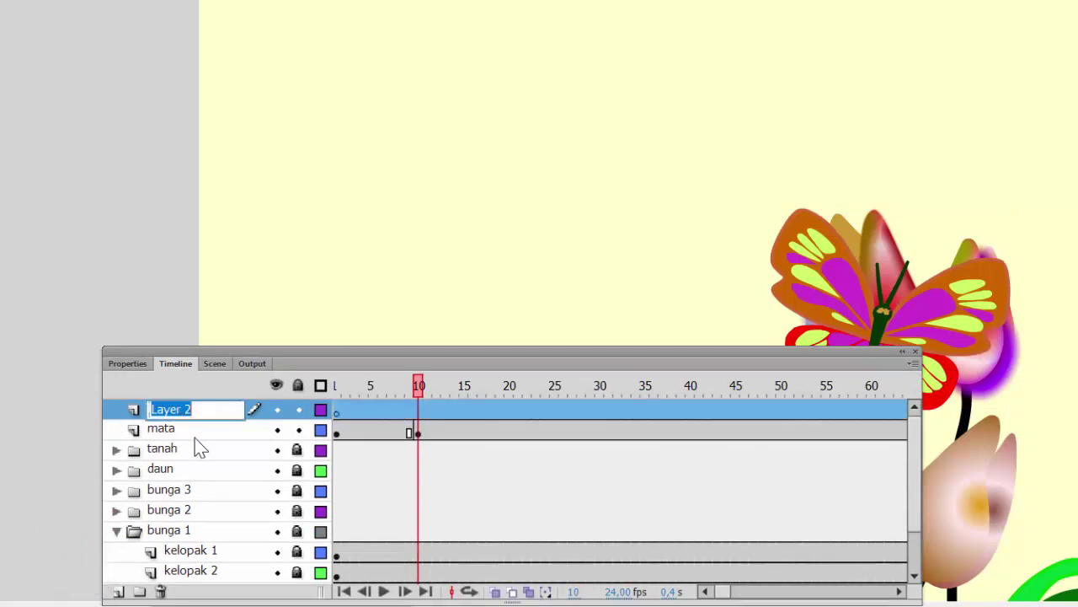
{"action": "type", "text": "GUIDE"}
Insert a keyframe at frame 10 of the GUIDE layer
{"action": "left_click", "coordinate": [419, 413]}
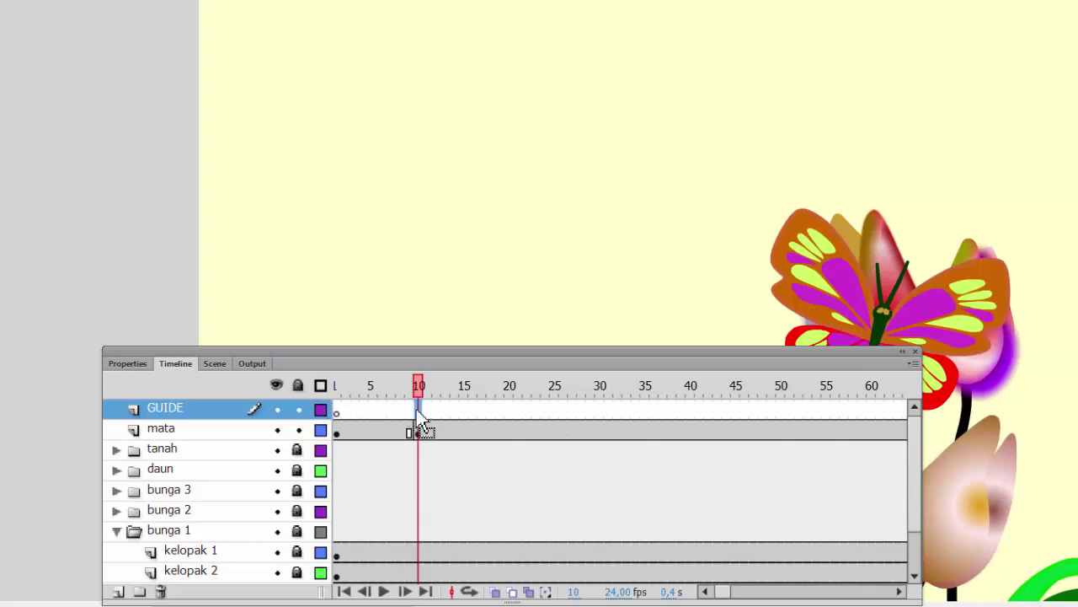
{"action": "left_click_drag", "start_coordinate": [416, 410], "coordinate": [420, 425]}
{"action": "right_click", "coordinate": [421, 411]}
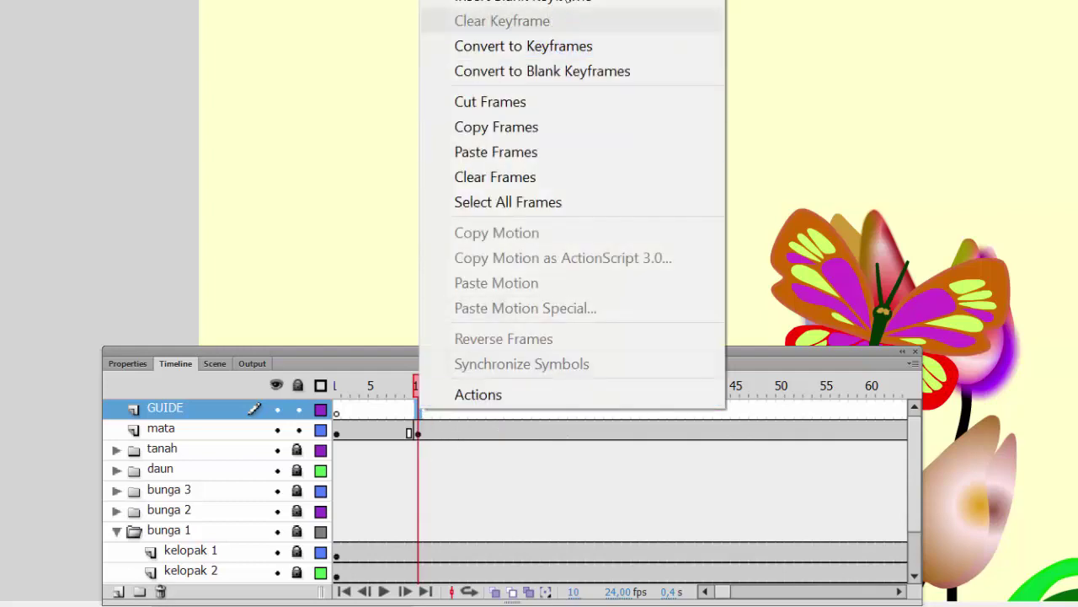
{"action": "key", "text": "F6"}
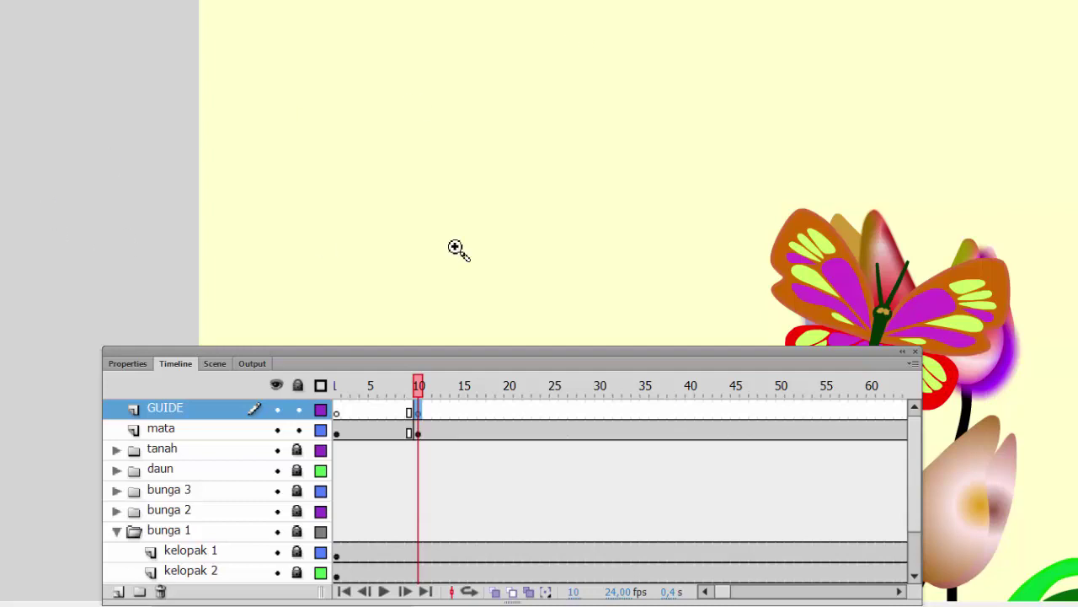
{"action": "left_click", "coordinate": [418, 209], "text": "alt"}
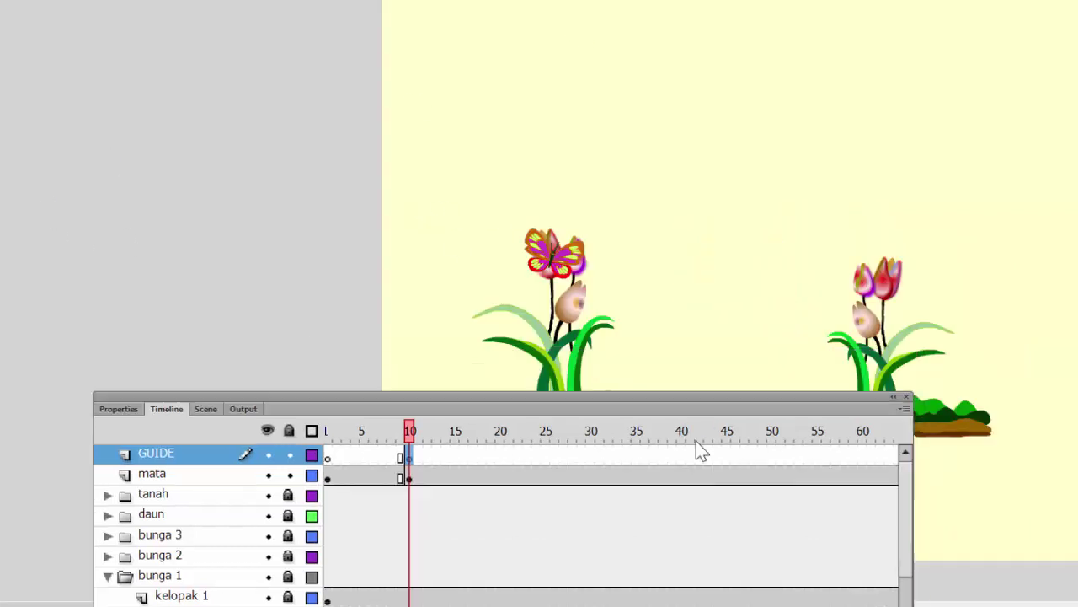
Unlock all layers and place a copy of the middle flower clump, with its leaves and soil, to the right of it
{"action": "key", "text": "ctrl+minus"}
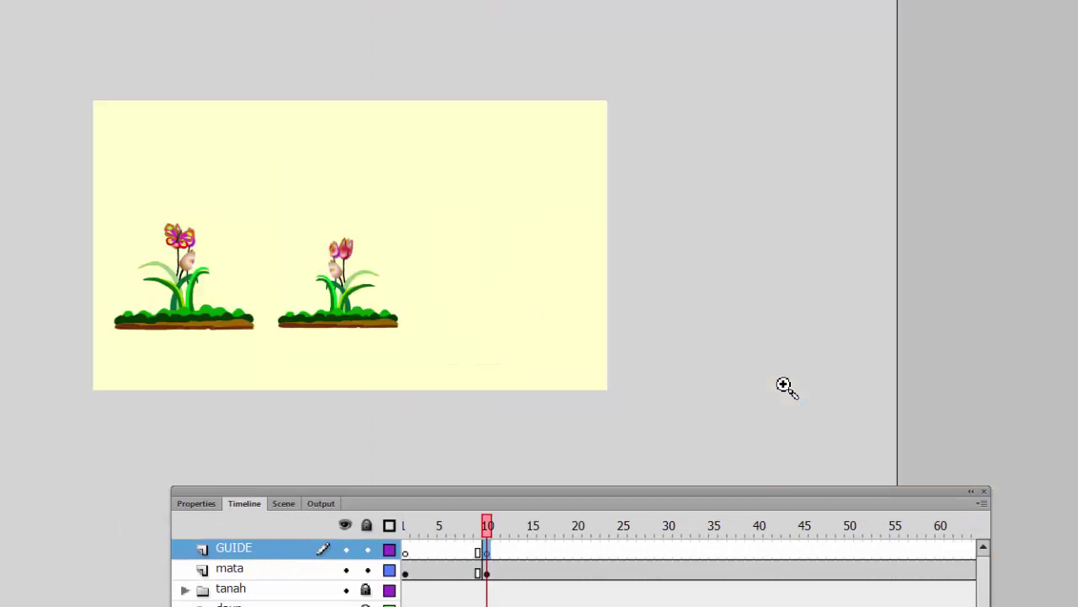
{"action": "left_click", "coordinate": [367, 525]}
{"action": "left_click", "coordinate": [367, 525]}
{"action": "left_click_drag", "start_coordinate": [468, 346], "coordinate": [267, 210]}
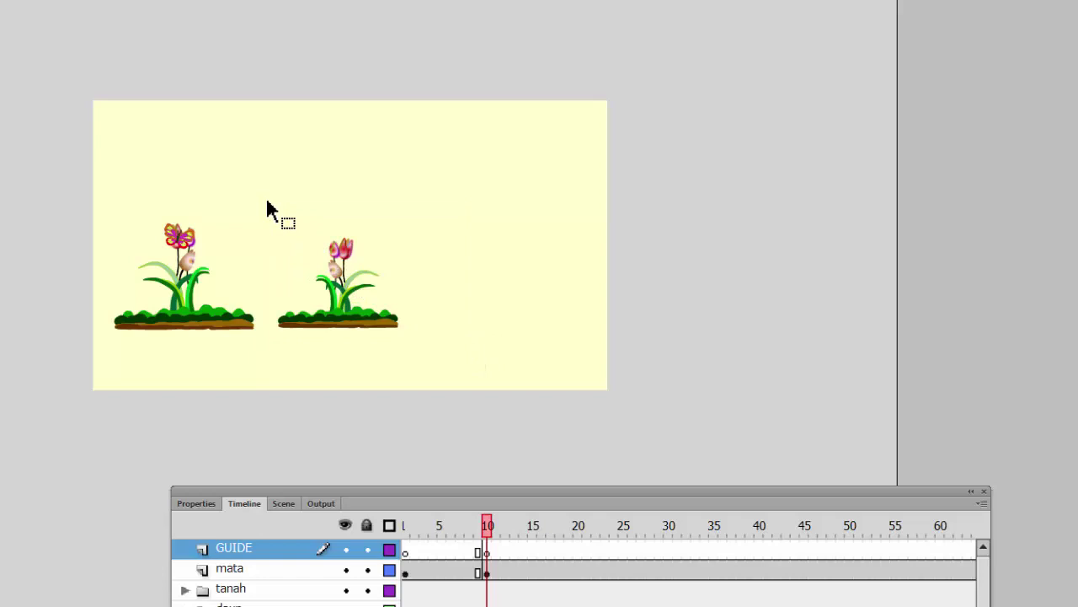
{"action": "right_click", "coordinate": [335, 314]}
{"action": "left_click", "coordinate": [470, 207]}
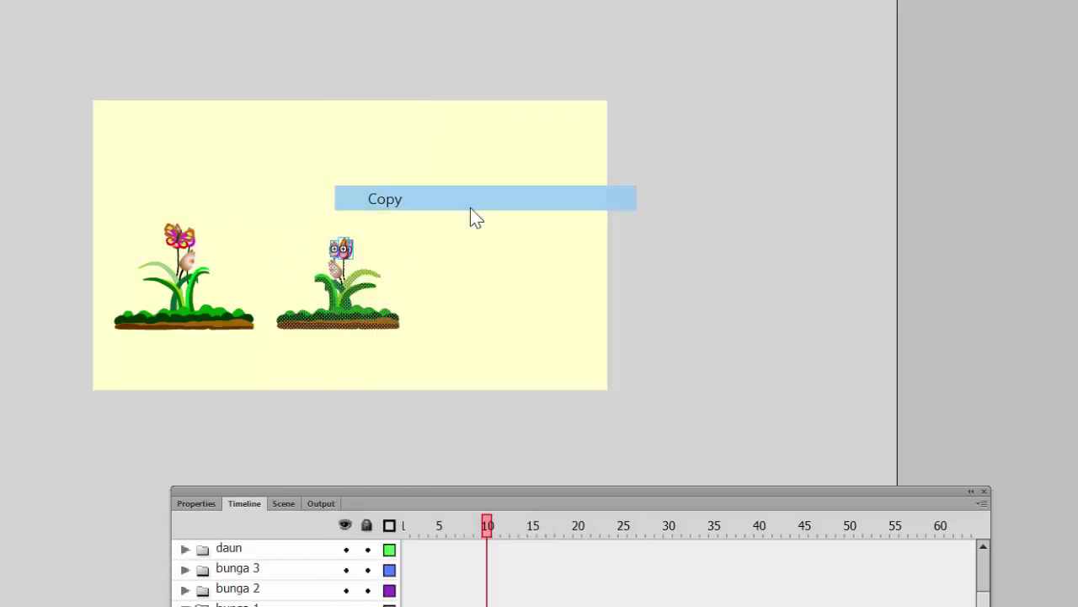
{"action": "right_click", "coordinate": [364, 313]}
{"action": "left_click", "coordinate": [485, 72]}
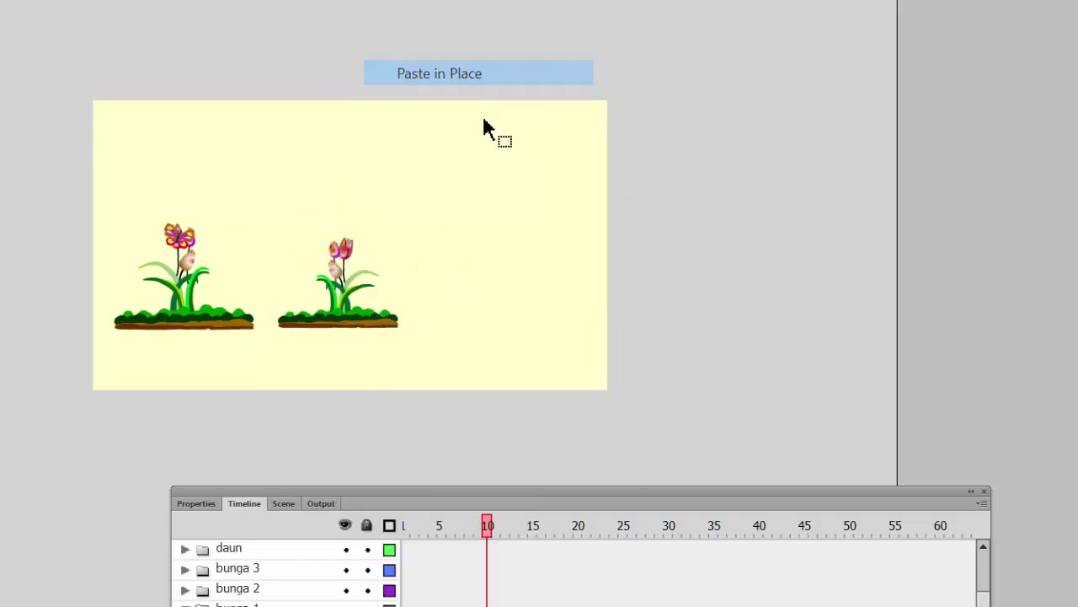
{"action": "left_click_drag", "start_coordinate": [360, 323], "coordinate": [516, 315]}
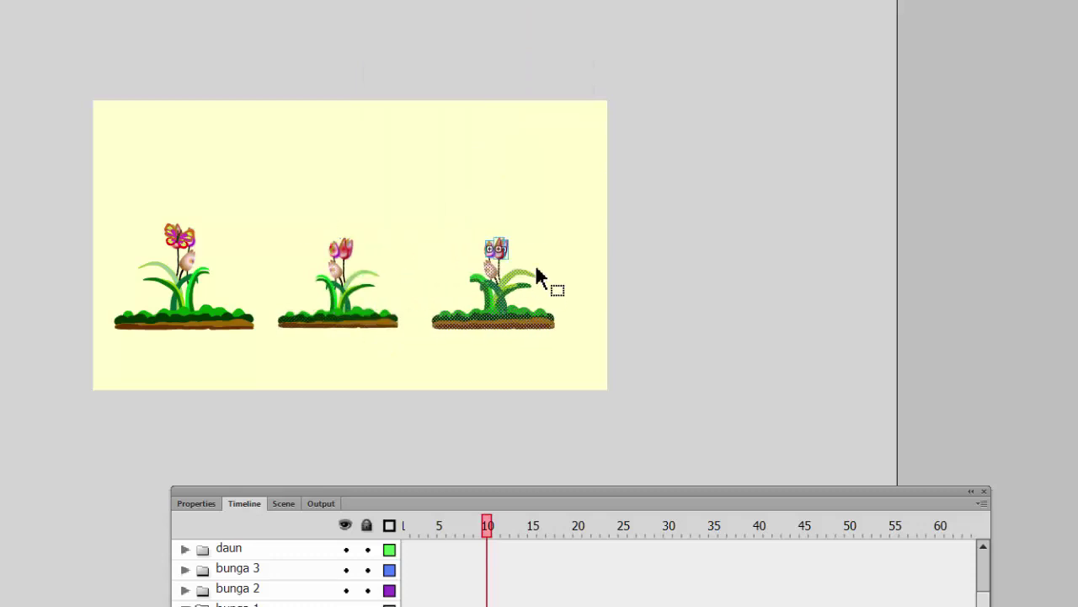
Enlarge the copied flower clump with Free Transform and shift it slightly left on the stage
{"action": "key", "text": "q"}
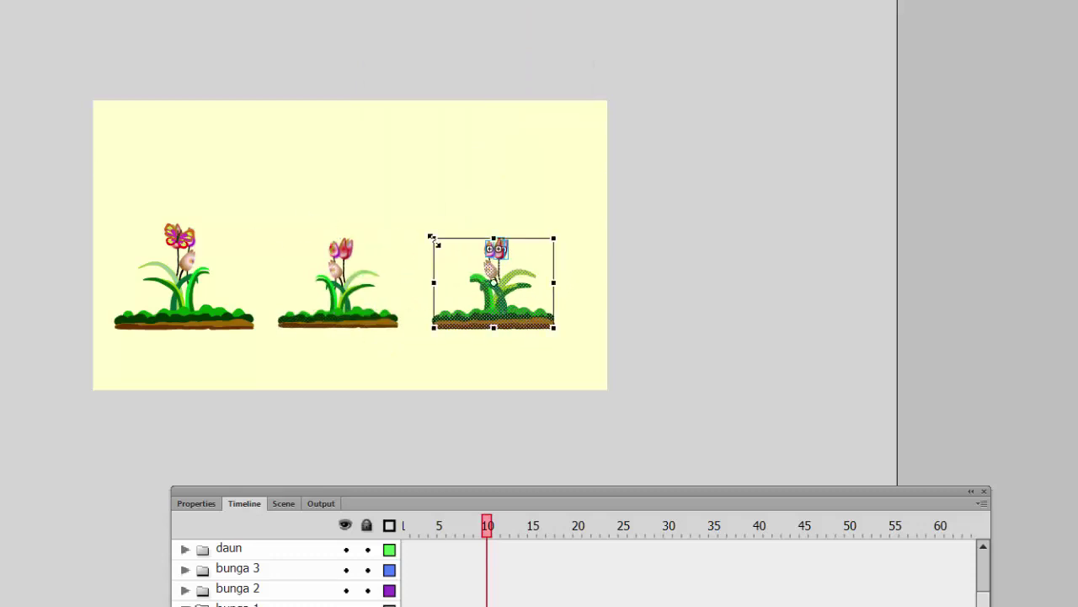
{"action": "left_click_drag", "start_coordinate": [555, 240], "coordinate": [595, 183]}
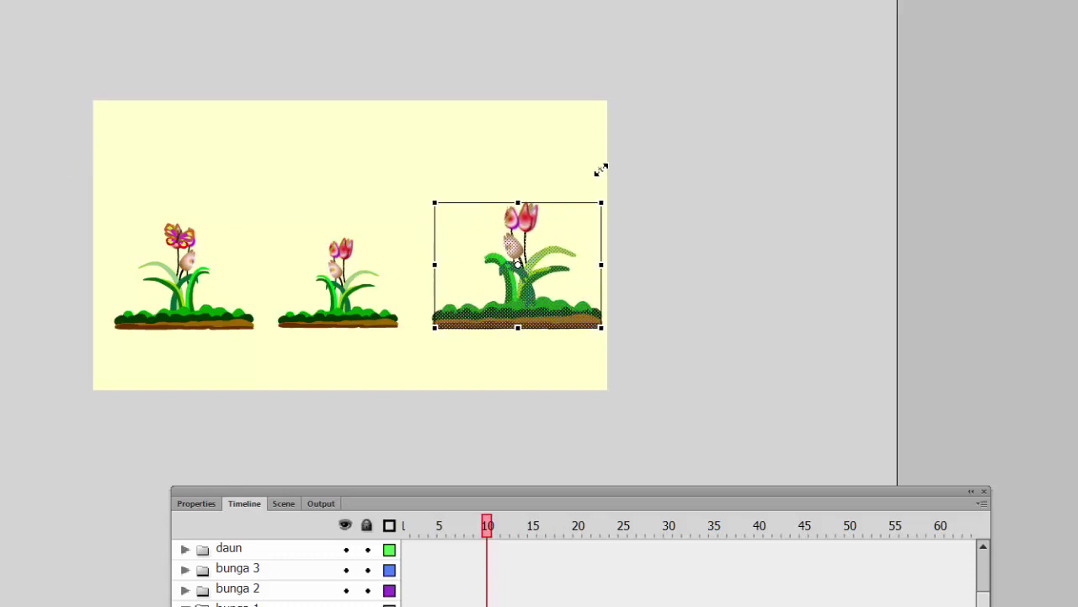
{"action": "mouse_move", "coordinate": [528, 266]}
{"action": "left_mouse_down"}
{"action": "mouse_move", "coordinate": [524, 258]}
{"action": "mouse_move", "coordinate": [518, 272]}
{"action": "left_mouse_up"}
{"action": "left_click", "coordinate": [452, 186]}
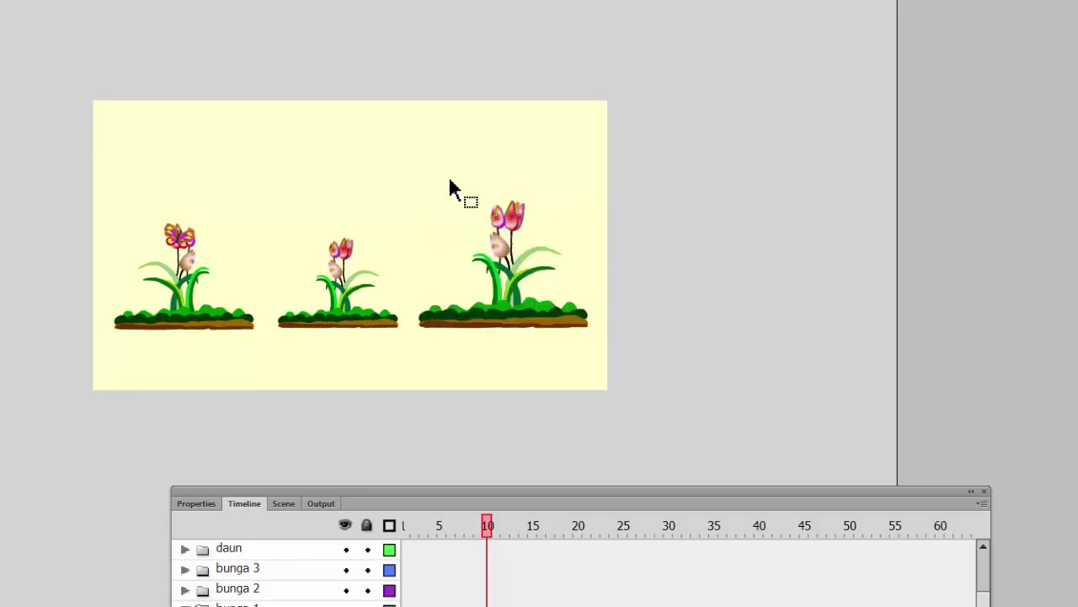
Draw a wavy Pen path on frame 10 of the GUIDE layer, from the butterfly over the middle flower to the large flower
{"action": "scroll", "coordinate": [314, 594], "scroll_direction": "up", "scroll_amount": 2}
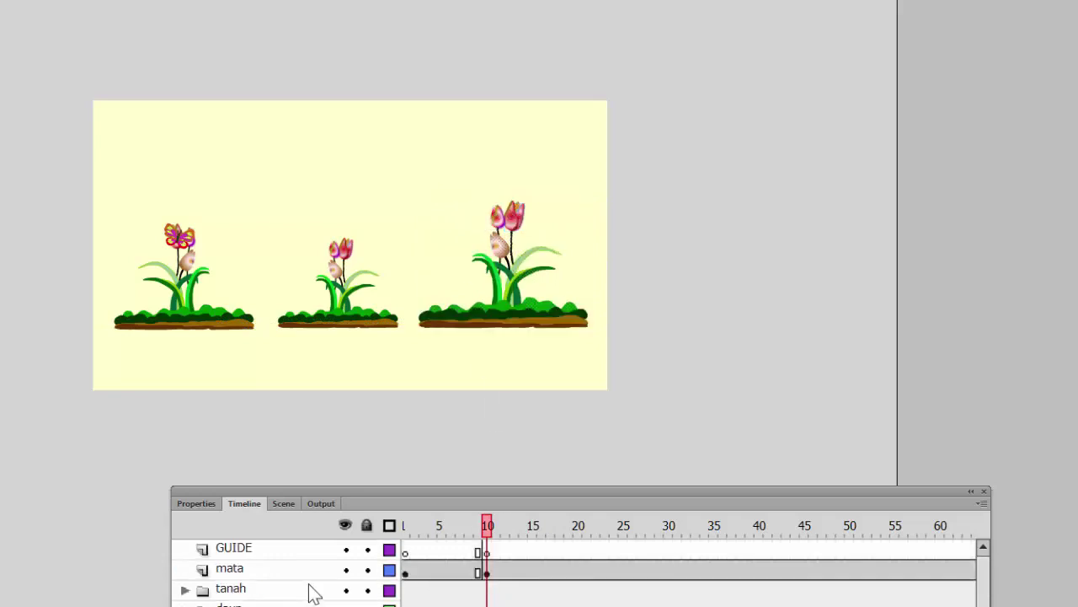
{"action": "left_click", "coordinate": [489, 552]}
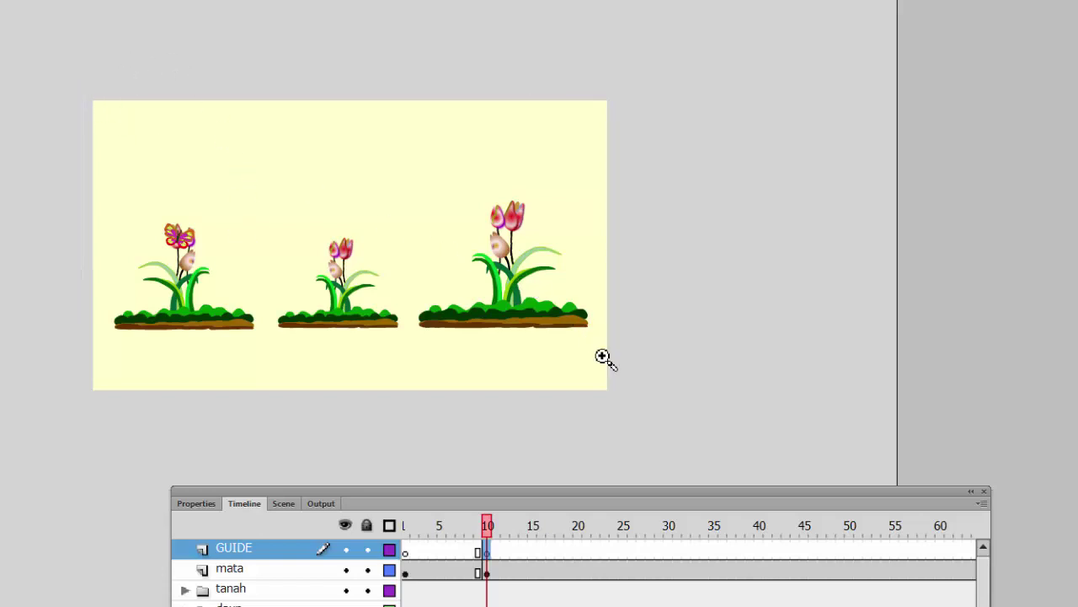
{"action": "left_click_drag", "start_coordinate": [603, 357], "coordinate": [667, 380]}
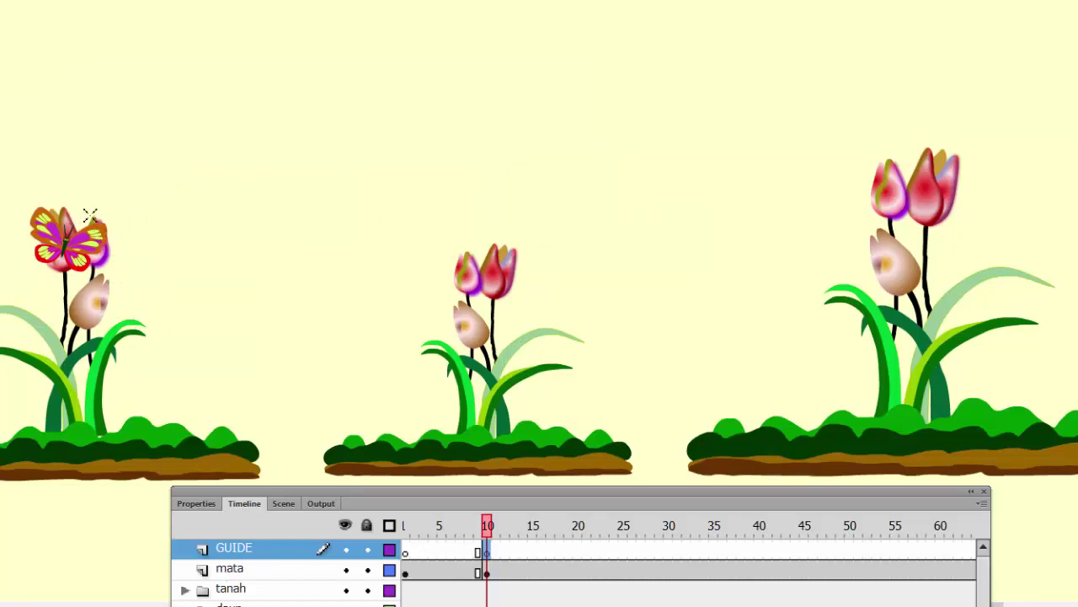
{"action": "left_click_drag", "start_coordinate": [90, 214], "coordinate": [149, 168]}
{"action": "left_click_drag", "start_coordinate": [226, 181], "coordinate": [255, 211]}
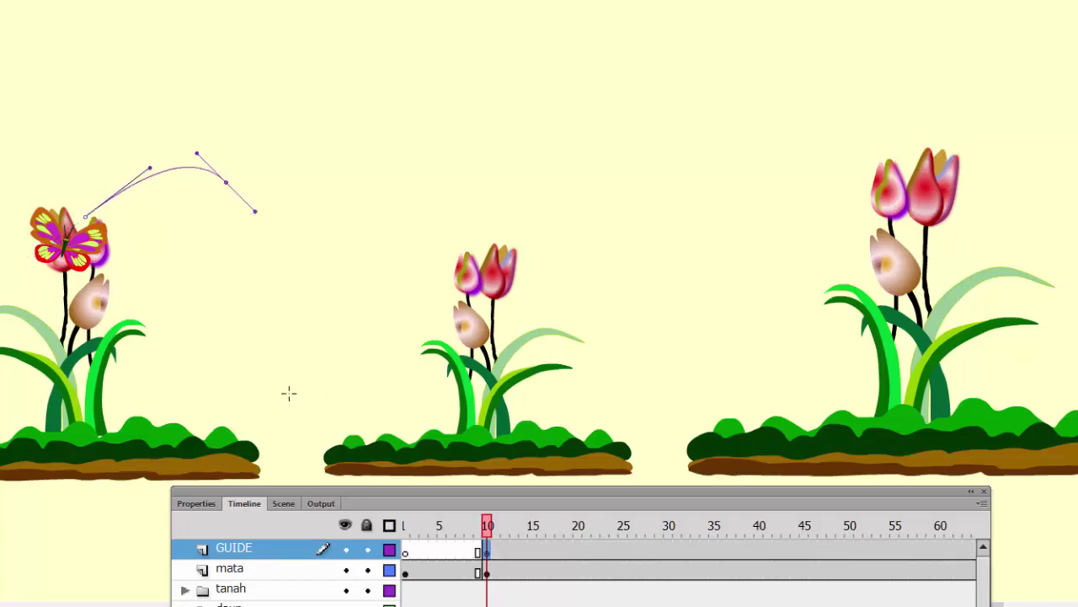
{"action": "left_click_drag", "start_coordinate": [288, 384], "coordinate": [336, 389]}
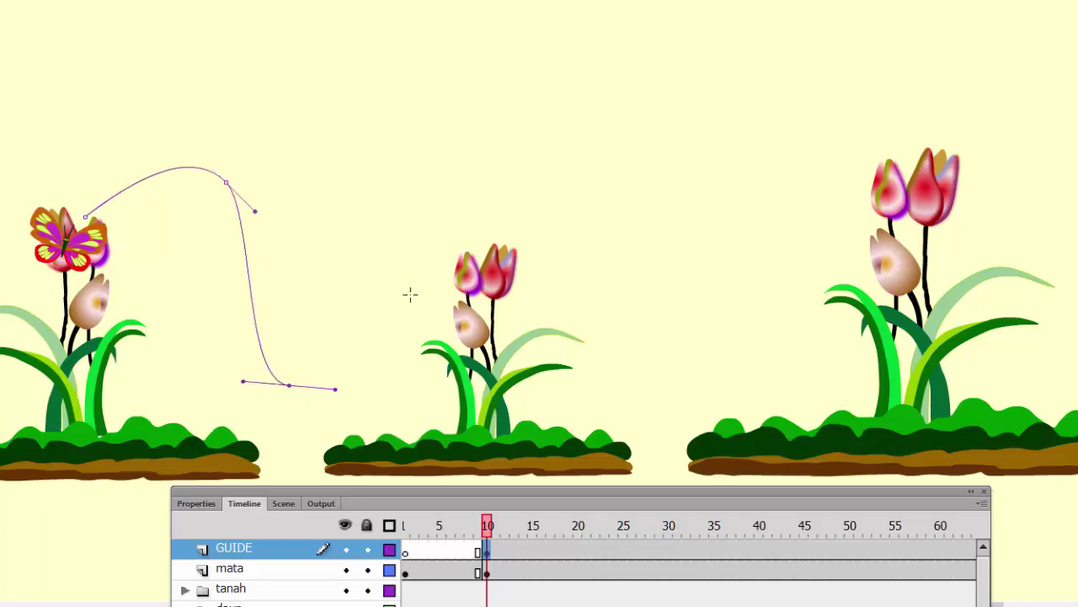
{"action": "left_click_drag", "start_coordinate": [431, 286], "coordinate": [467, 268]}
{"action": "left_click_drag", "start_coordinate": [564, 258], "coordinate": [609, 276]}
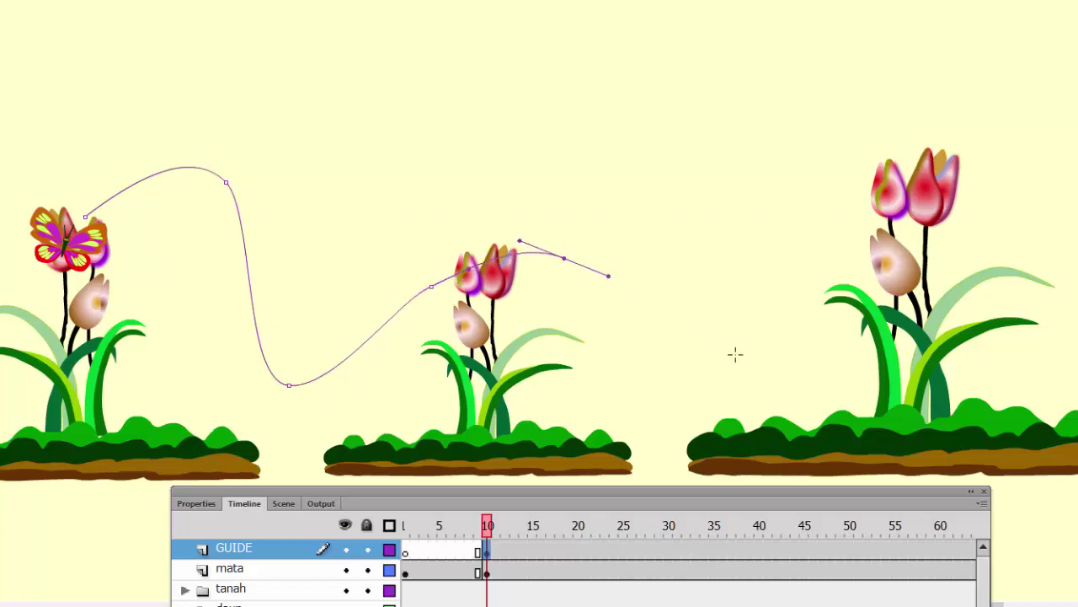
{"action": "left_click_drag", "start_coordinate": [712, 371], "coordinate": [760, 372]}
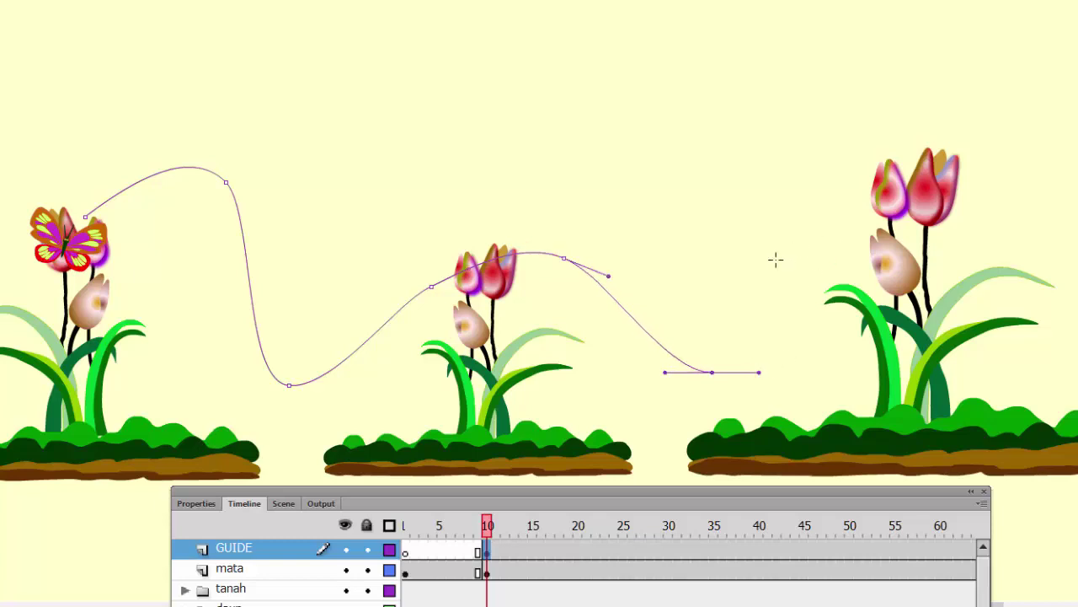
{"action": "left_click_drag", "start_coordinate": [776, 258], "coordinate": [769, 228]}
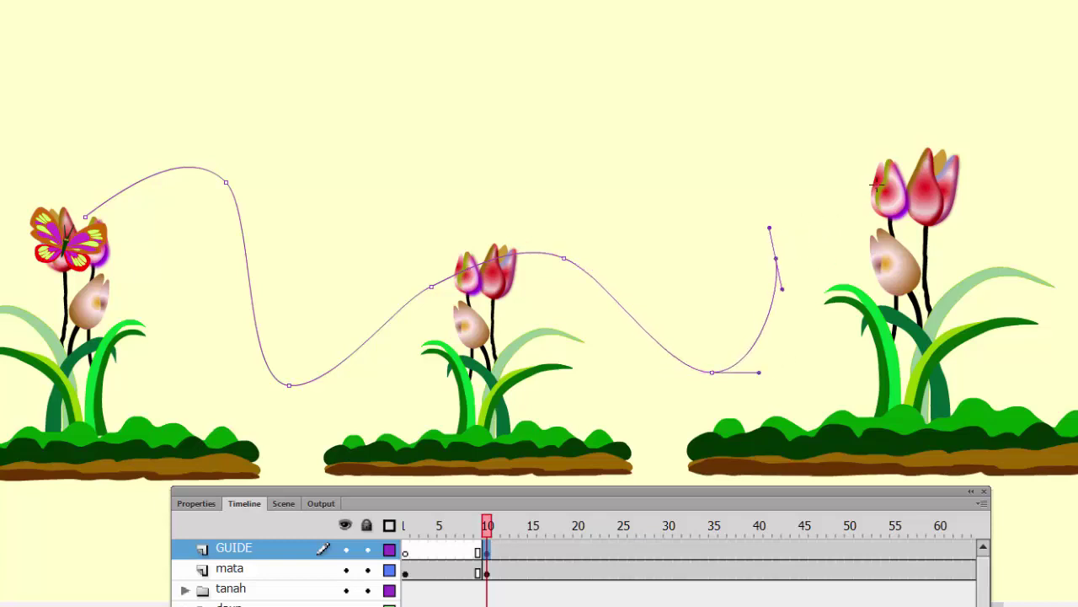
{"action": "left_click_drag", "start_coordinate": [878, 184], "coordinate": [1003, 184]}
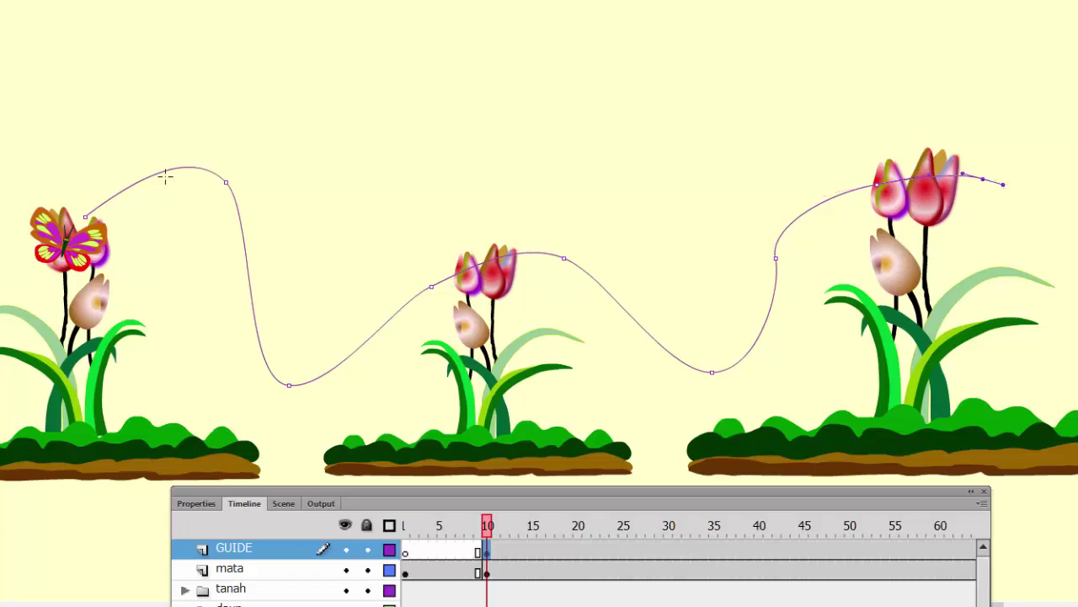
{"action": "key", "text": "Escape"}
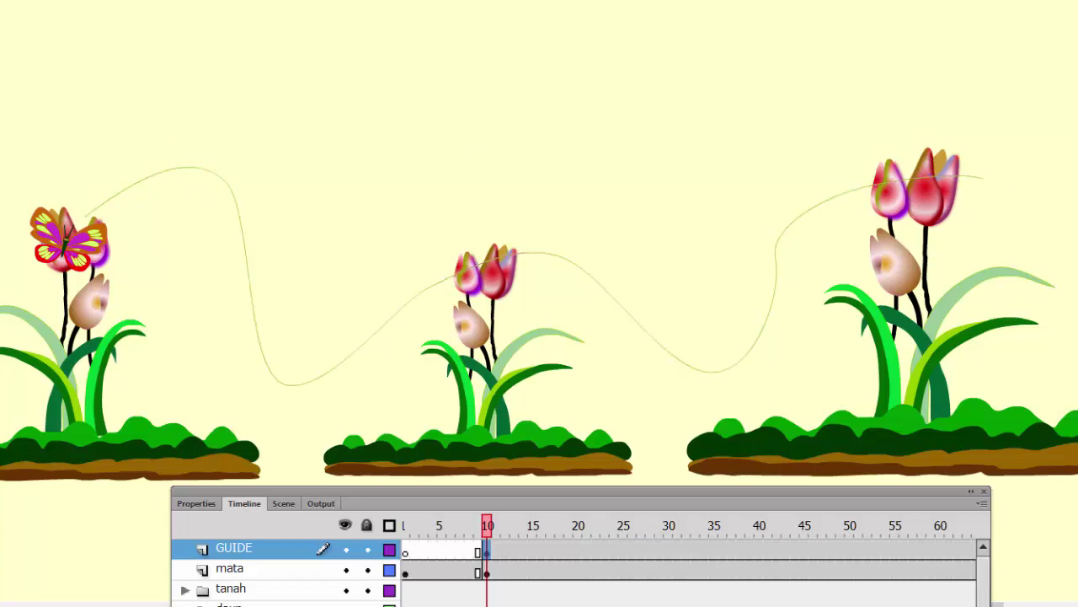
Round out the guide path's first dip by extending the right-hand handle of its lowest anchor point
{"action": "left_click", "coordinate": [137, 211]}
{"action": "left_click", "coordinate": [159, 178]}
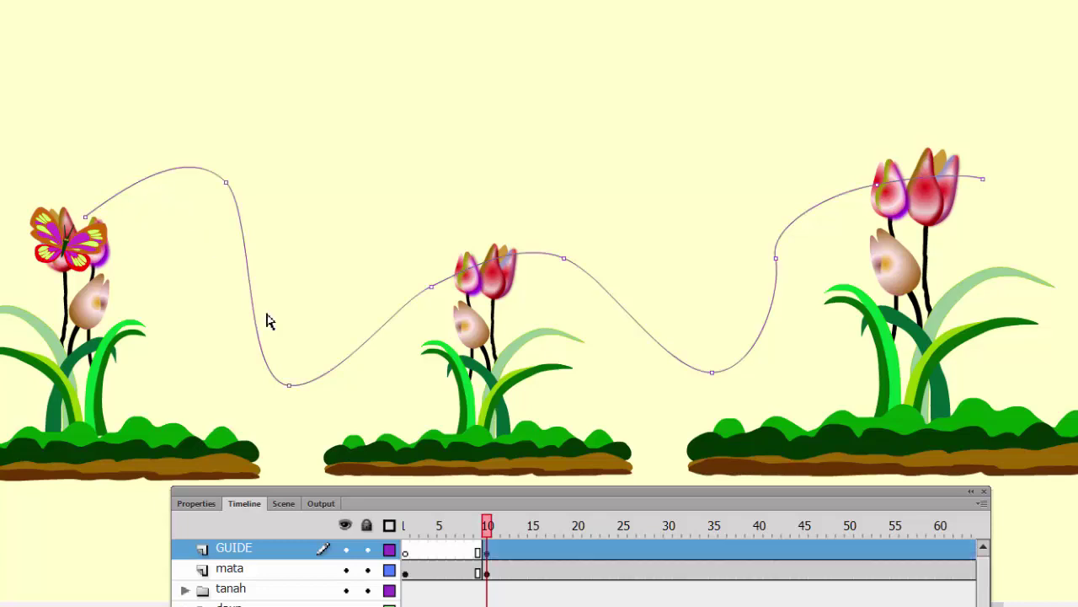
{"action": "left_click", "coordinate": [289, 387]}
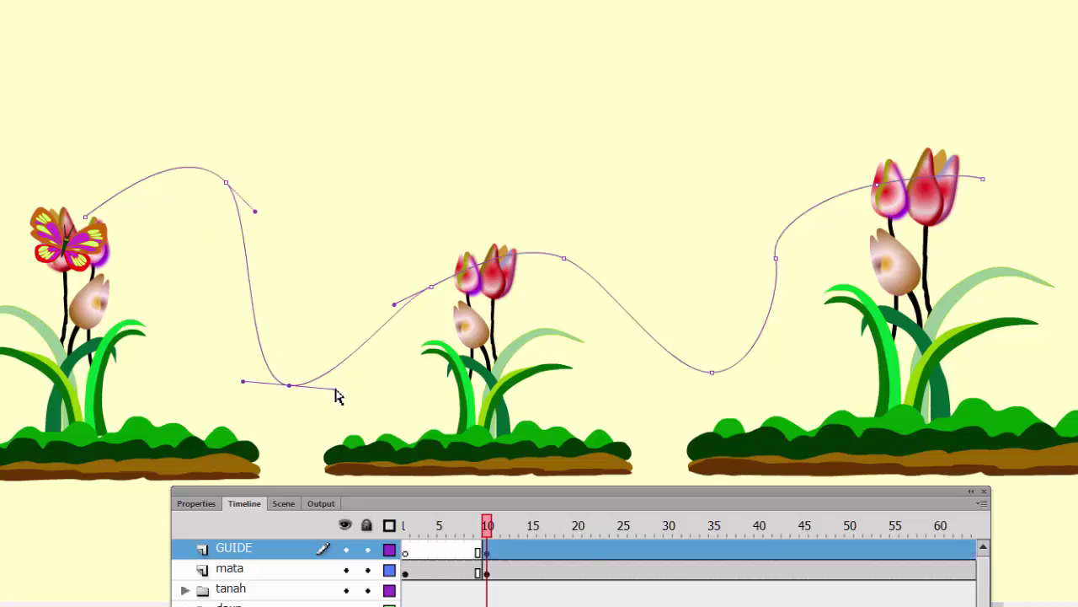
{"action": "left_click_drag", "start_coordinate": [346, 391], "coordinate": [388, 400]}
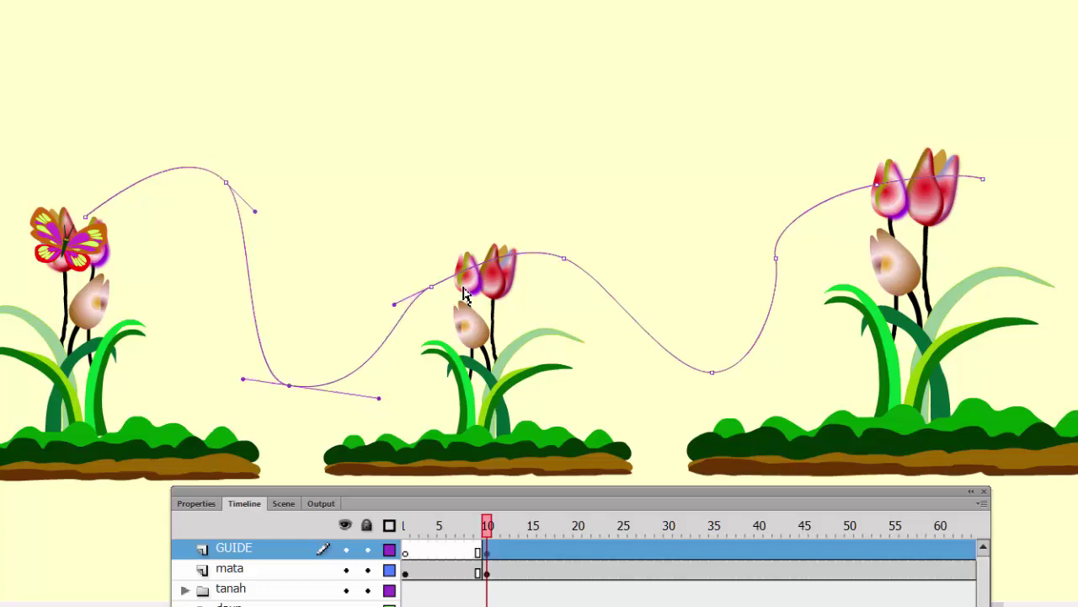
{"action": "left_click", "coordinate": [564, 260]}
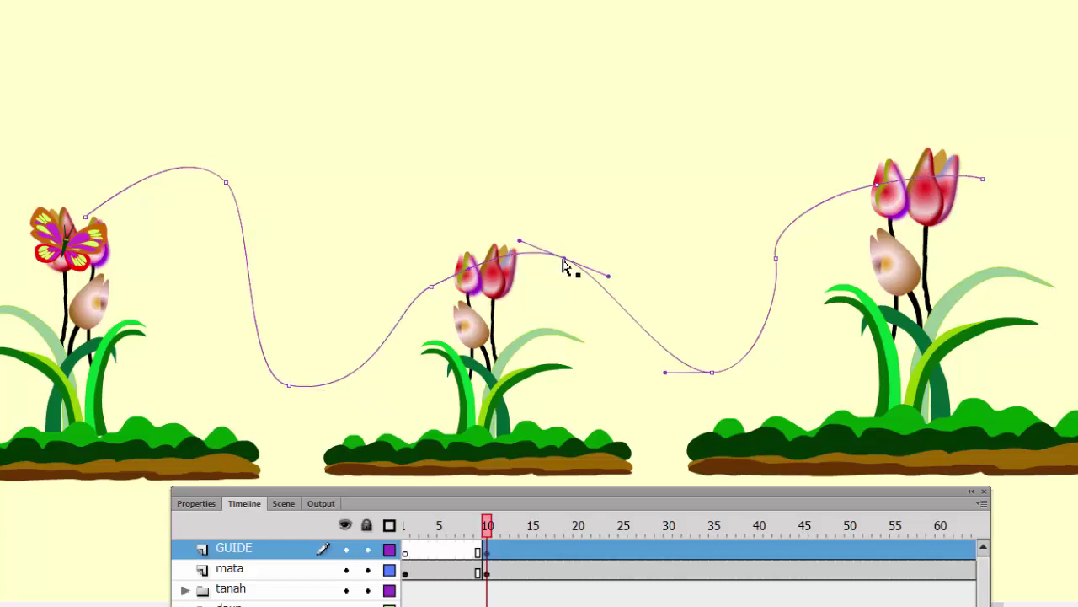
{"action": "mouse_move", "coordinate": [563, 259]}
{"action": "left_mouse_down"}
{"action": "mouse_move", "coordinate": [548, 249]}
{"action": "mouse_move", "coordinate": [557, 251]}
{"action": "left_mouse_up"}
{"action": "key", "text": "ctrl+z"}
{"action": "left_click_drag", "start_coordinate": [562, 254], "coordinate": [563, 260]}
{"action": "key", "text": "ctrl+z"}
Move the anchor right of the middle flower slightly up and left, and steepen the neighbouring anchor's handle to round the crest
{"action": "left_click", "coordinate": [569, 265]}
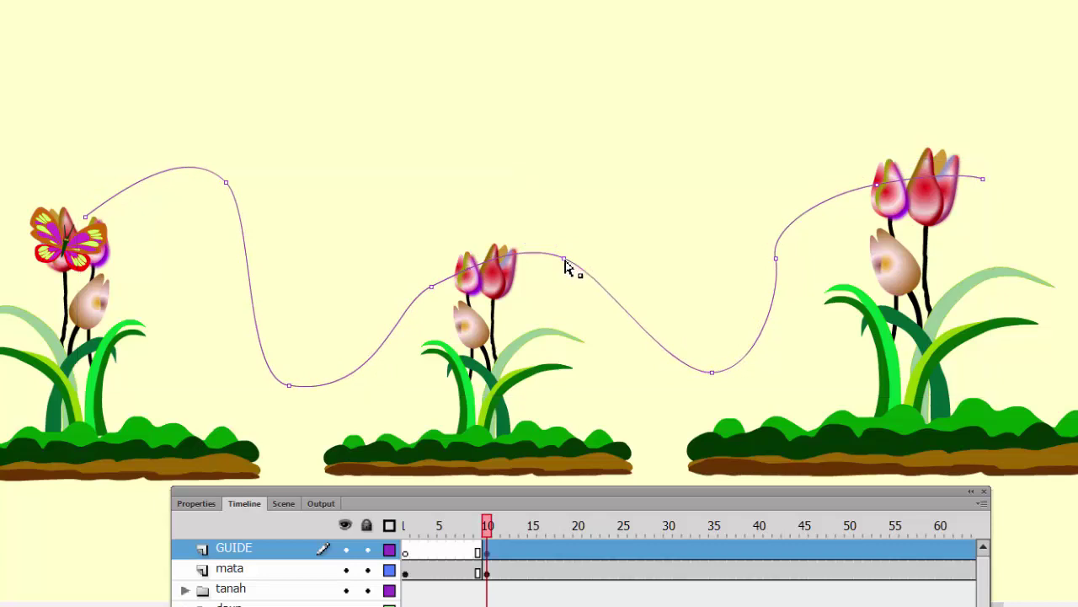
{"action": "left_click_drag", "start_coordinate": [565, 261], "coordinate": [544, 256]}
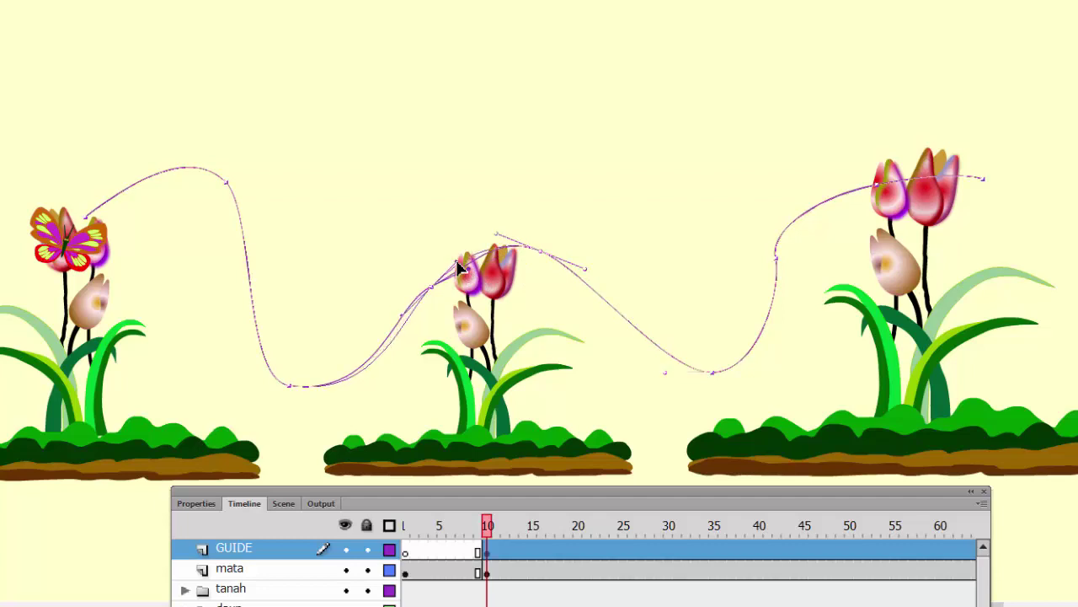
{"action": "left_click", "coordinate": [465, 261]}
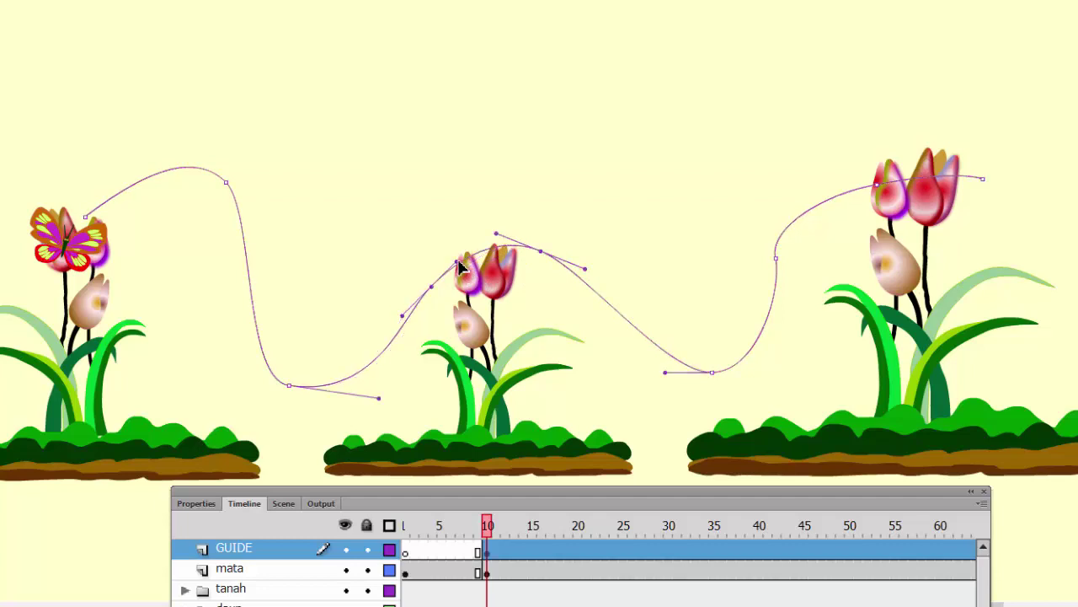
Bulge the guide path's rise towards the large flower by extending the lower handle of the anchor beside it
{"action": "left_click", "coordinate": [777, 257]}
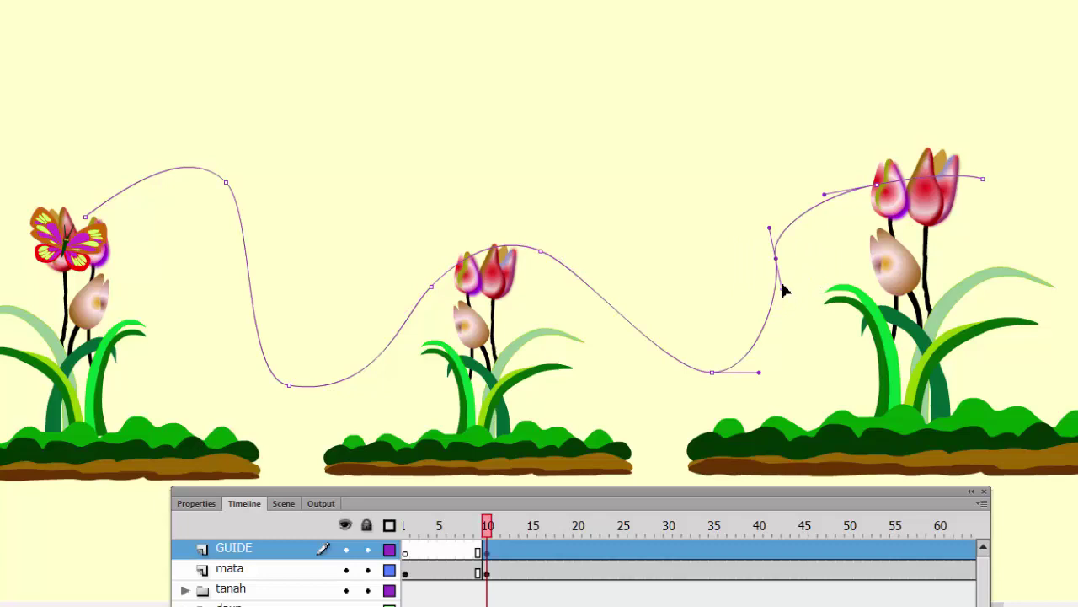
{"action": "left_click_drag", "start_coordinate": [792, 300], "coordinate": [801, 328]}
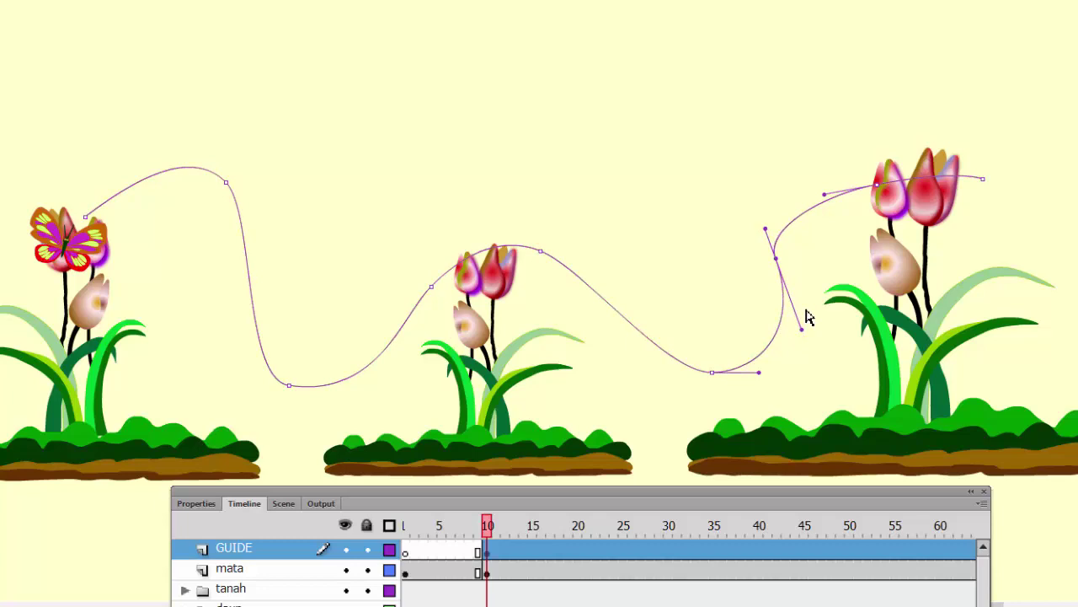
{"action": "left_click", "coordinate": [828, 200]}
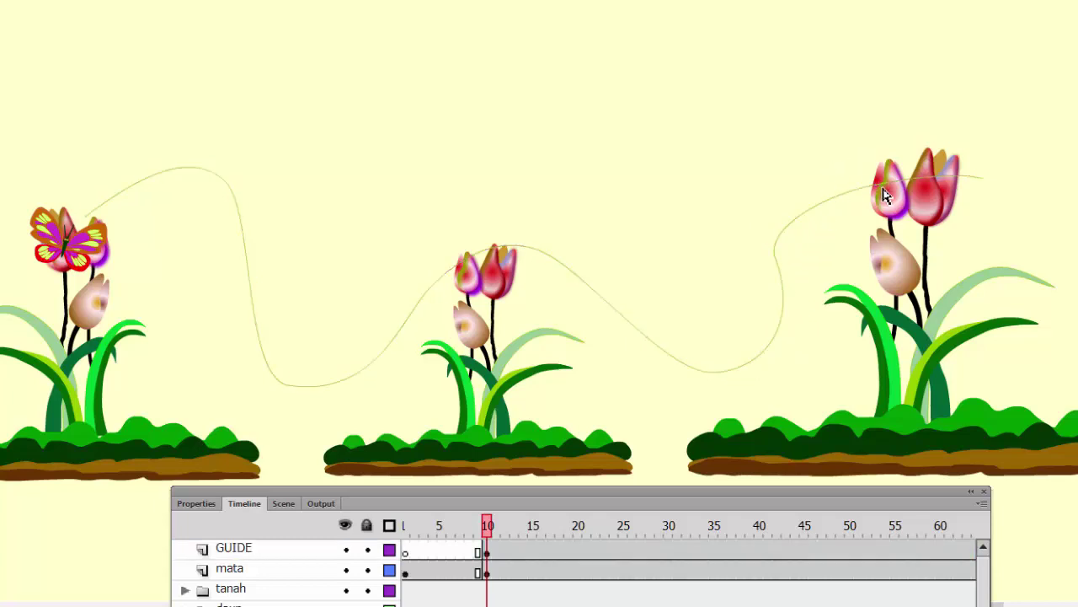
Raise the handles near the large flower so the guide path arches up to it and curves down at its end
{"action": "left_click", "coordinate": [888, 189]}
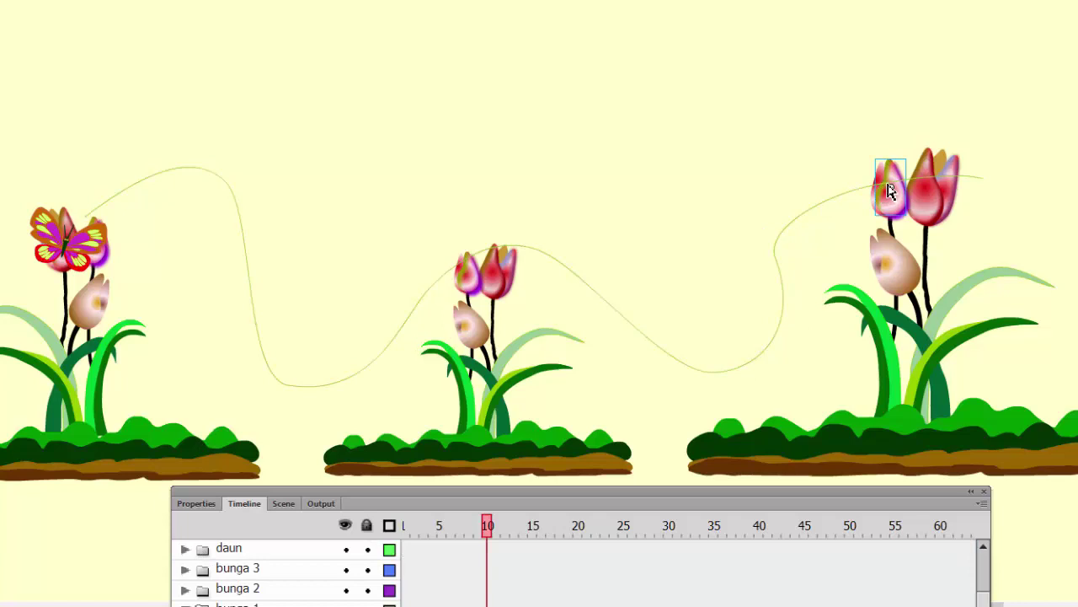
{"action": "left_click", "coordinate": [821, 201]}
{"action": "left_click", "coordinate": [823, 205]}
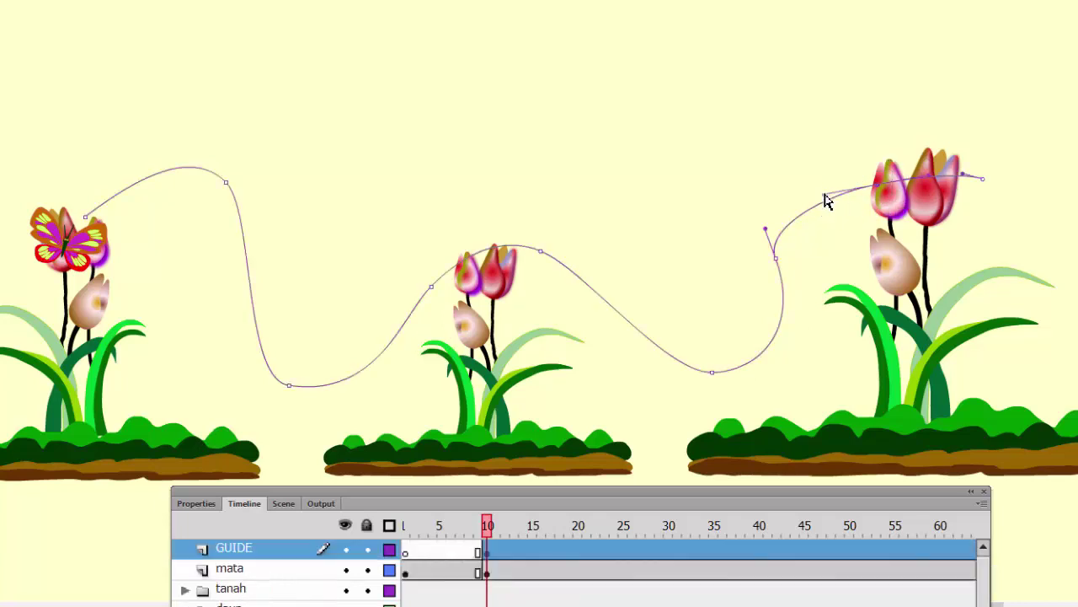
{"action": "left_click_drag", "start_coordinate": [826, 193], "coordinate": [822, 161]}
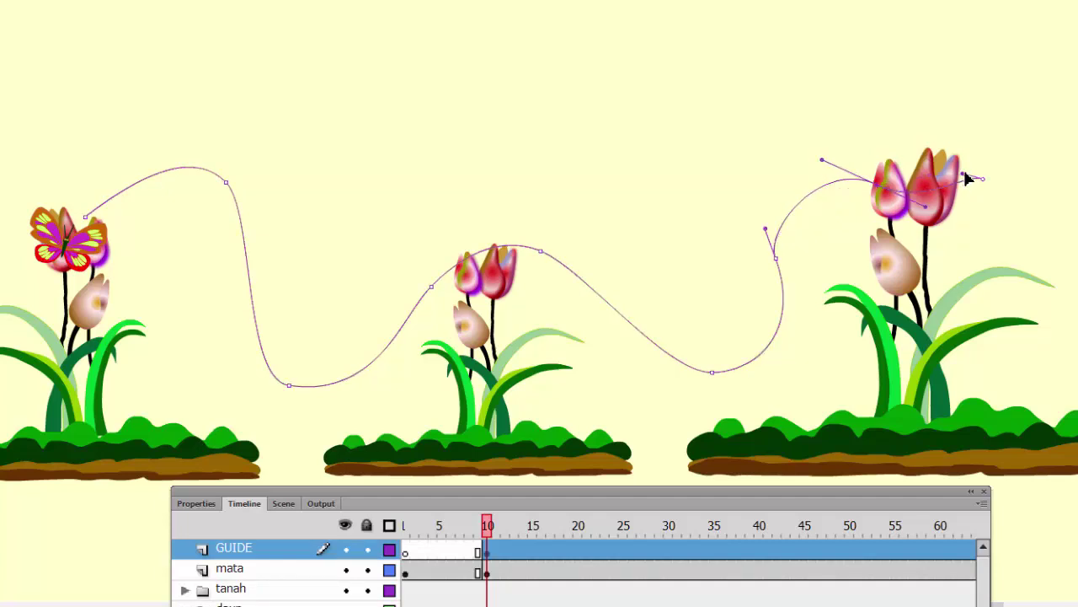
{"action": "left_click_drag", "start_coordinate": [967, 173], "coordinate": [961, 142]}
{"action": "left_click", "coordinate": [1015, 67]}
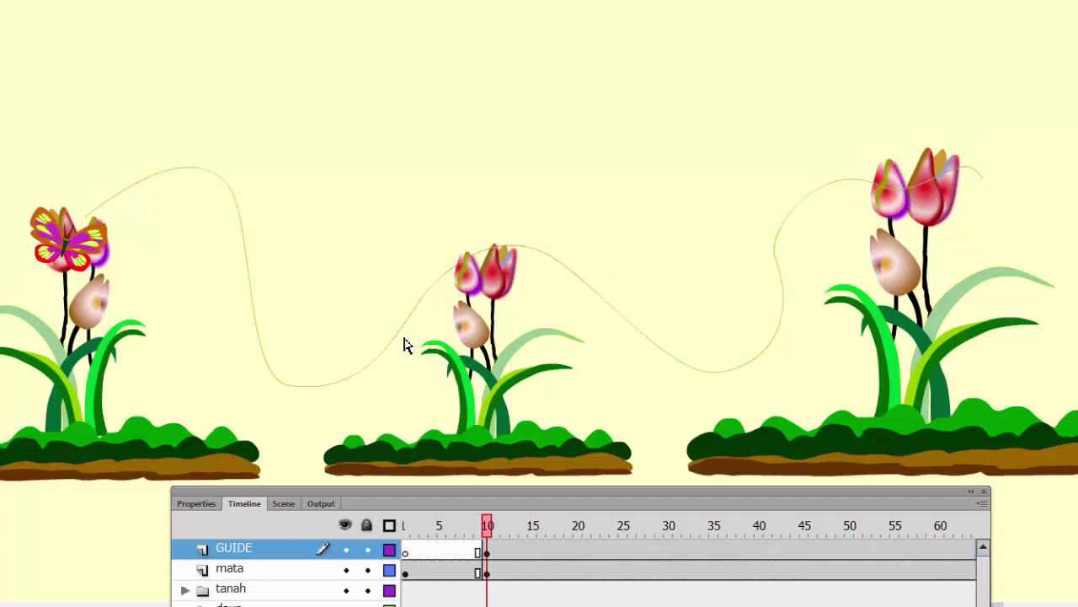
Lower the right-hand handle of the anchor in the guide path's first dip slightly to smooth the bottom of the curve
{"action": "left_click", "coordinate": [290, 389]}
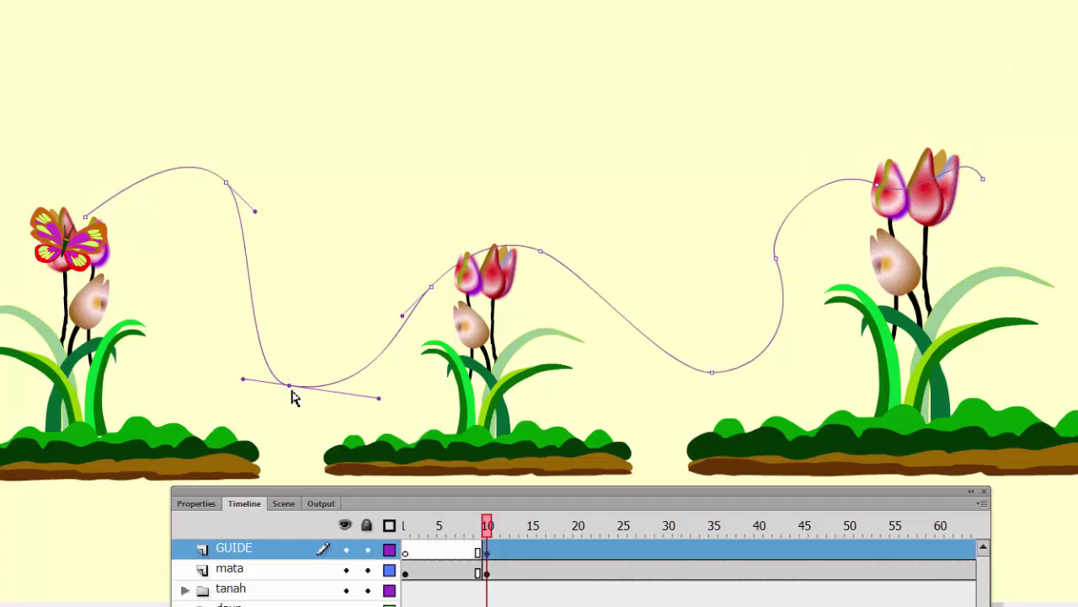
{"action": "left_click", "coordinate": [384, 410]}
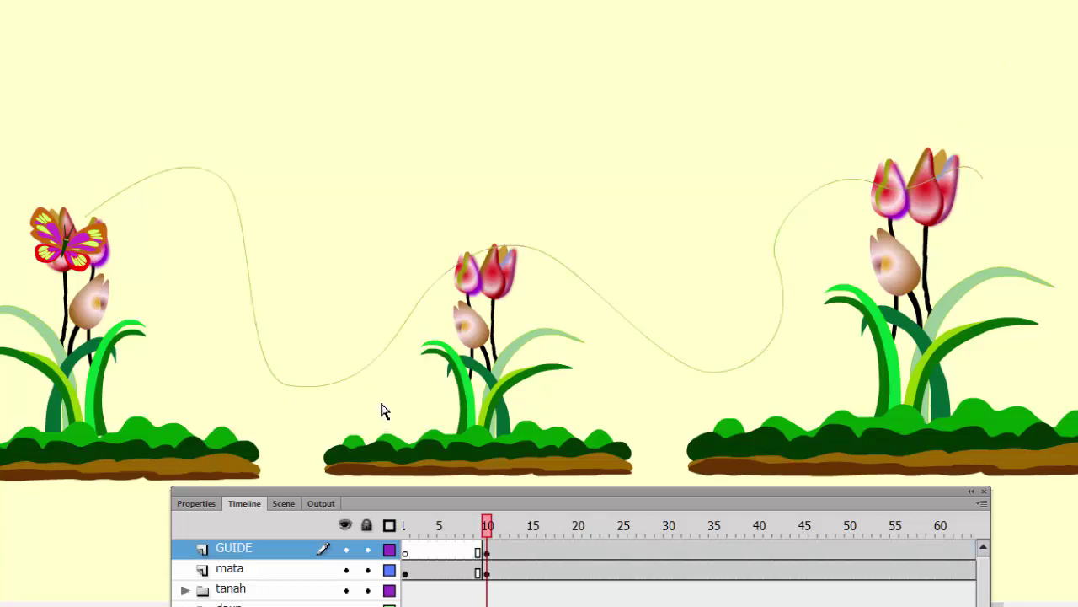
{"action": "left_click", "coordinate": [316, 391]}
{"action": "left_click", "coordinate": [289, 386]}
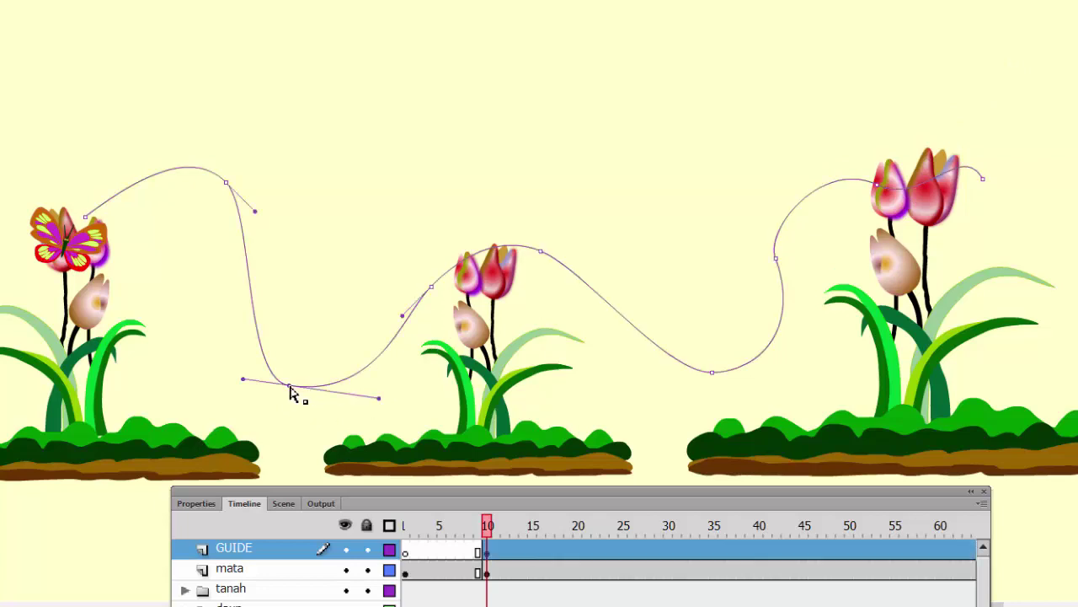
{"action": "left_click_drag", "start_coordinate": [379, 400], "coordinate": [376, 411]}
{"action": "left_click", "coordinate": [394, 176]}
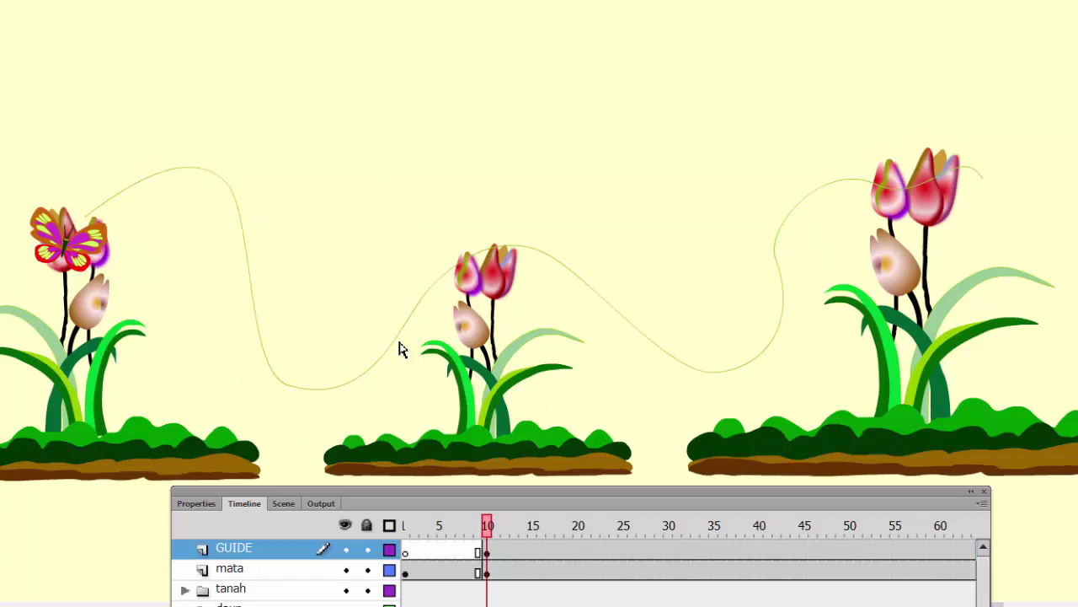
Move the butterfly at frame 10 so its centre point sits on the start of the guide path above the first flower
{"action": "left_click", "coordinate": [65, 263]}
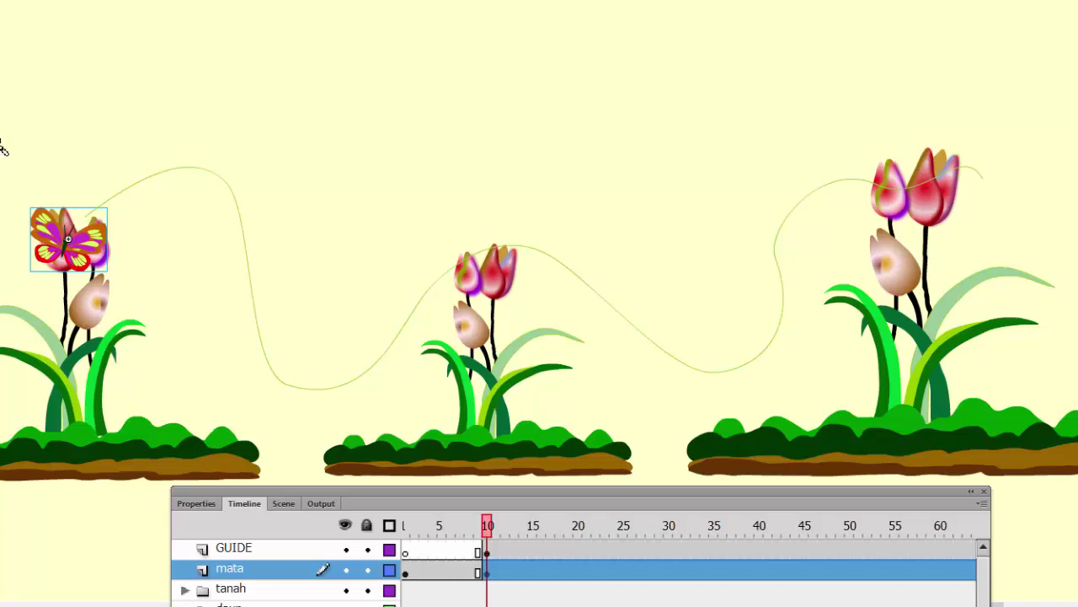
{"action": "left_click_drag", "start_coordinate": [1, 141], "coordinate": [216, 305]}
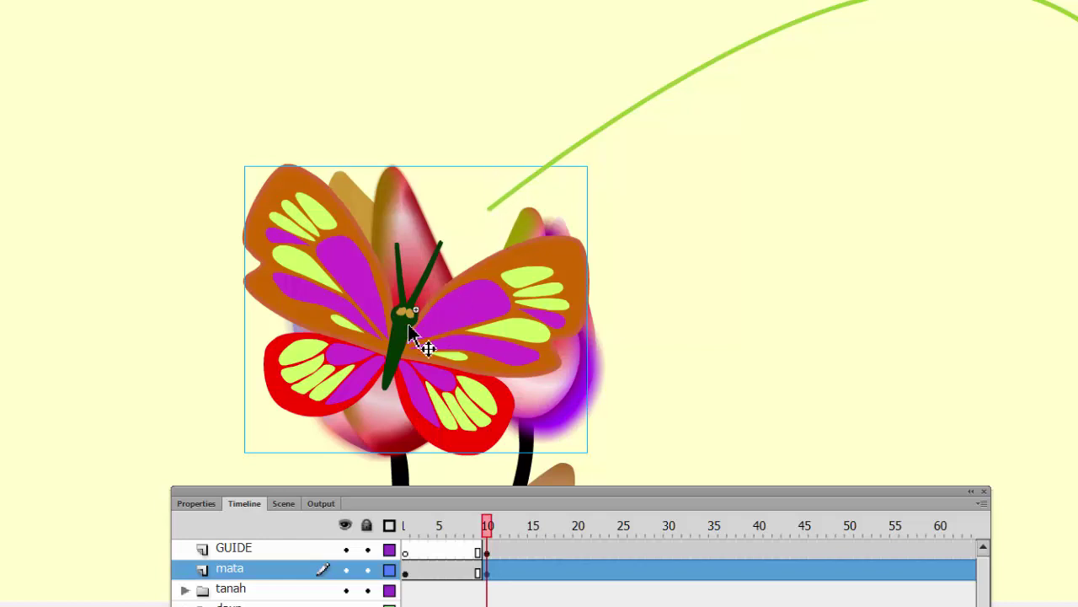
{"action": "left_click_drag", "start_coordinate": [410, 328], "coordinate": [483, 229]}
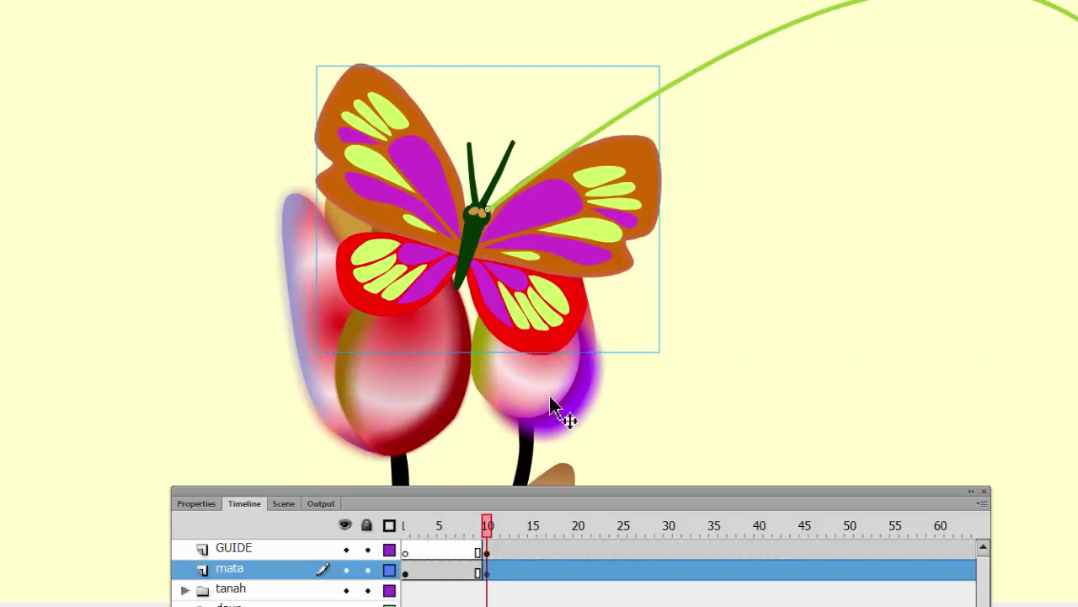
Widen the timeline to show up to frame 100 and insert a keyframe at frame 75 on the mata layer
{"action": "left_click_drag", "start_coordinate": [660, 500], "coordinate": [478, 453]}
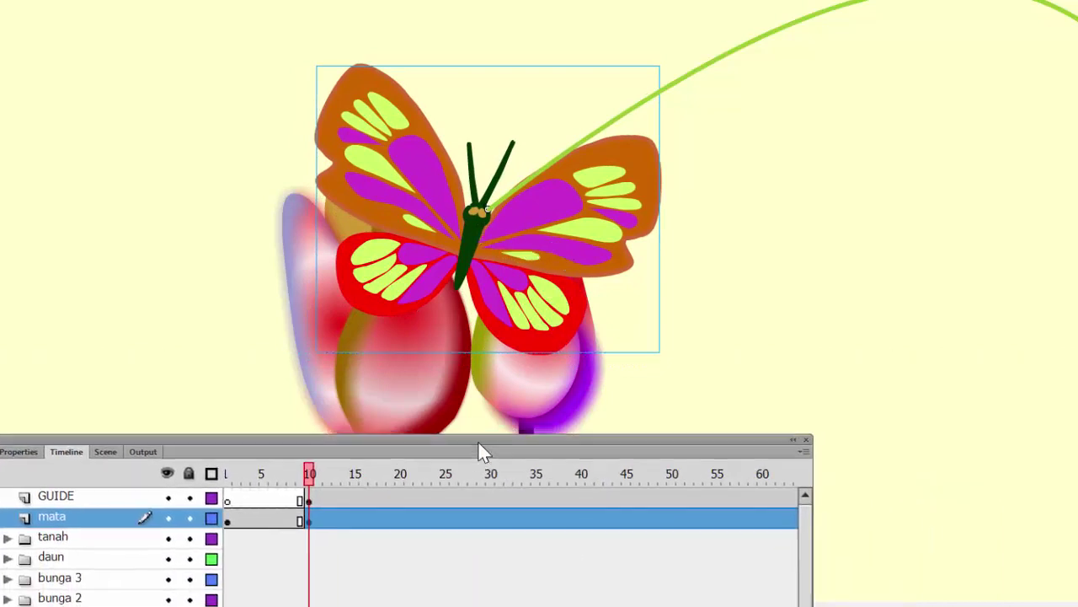
{"action": "left_click_drag", "start_coordinate": [814, 478], "coordinate": [1042, 478]}
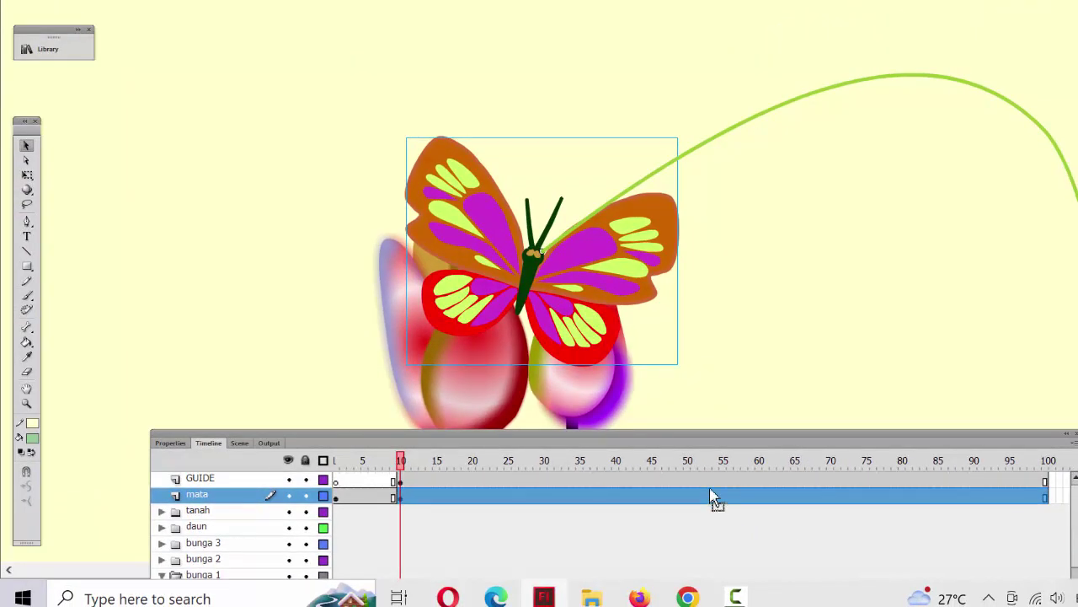
{"action": "key", "text": "ctrl+minus"}
{"action": "key", "text": "ctrl+minus"}
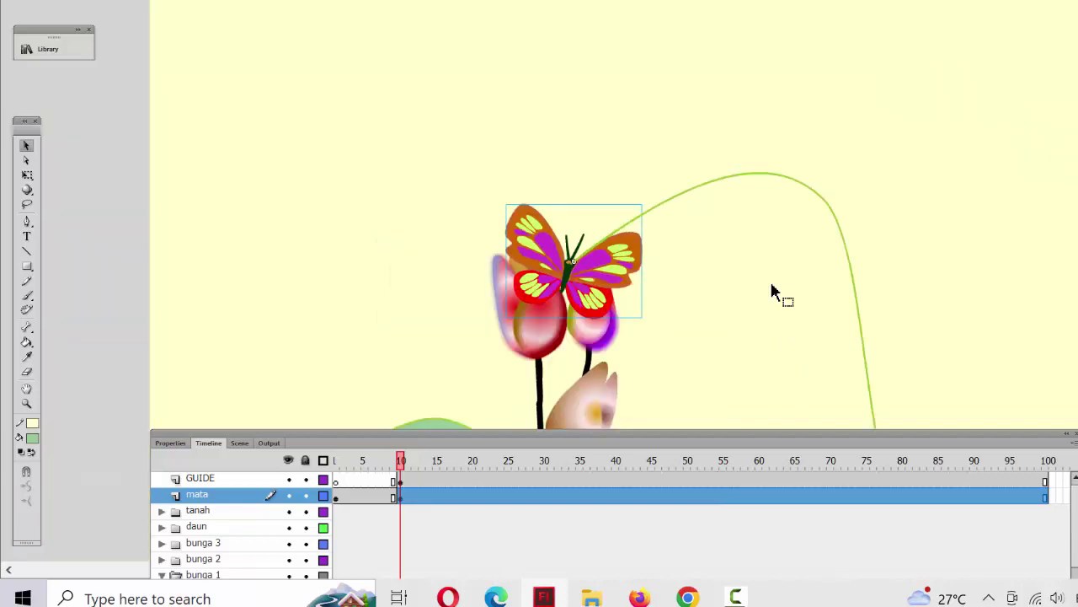
{"action": "left_click", "coordinate": [26, 389]}
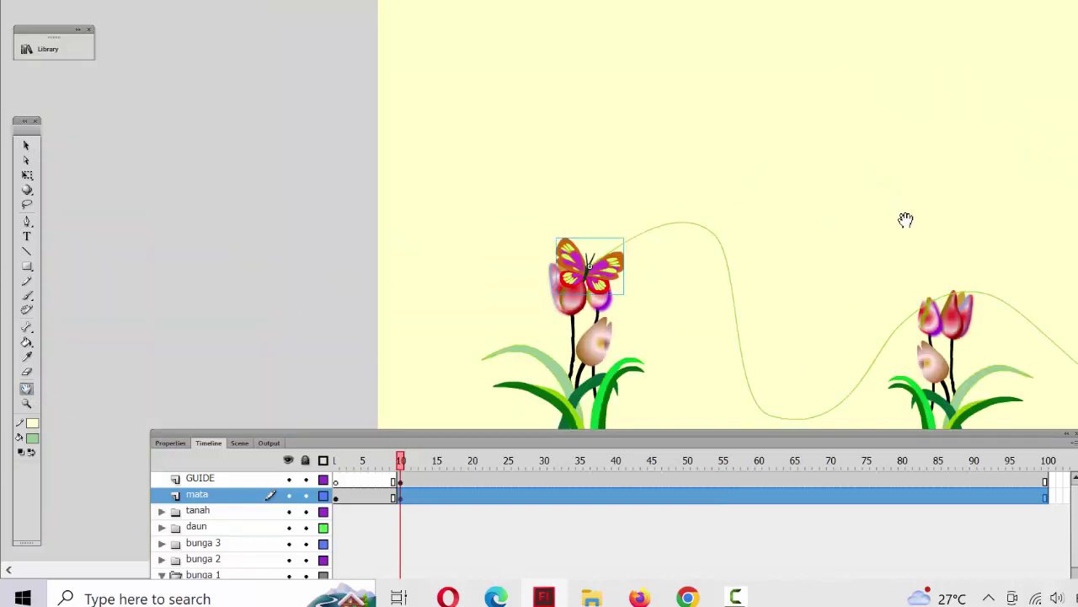
{"action": "left_click_drag", "start_coordinate": [905, 221], "coordinate": [522, 139]}
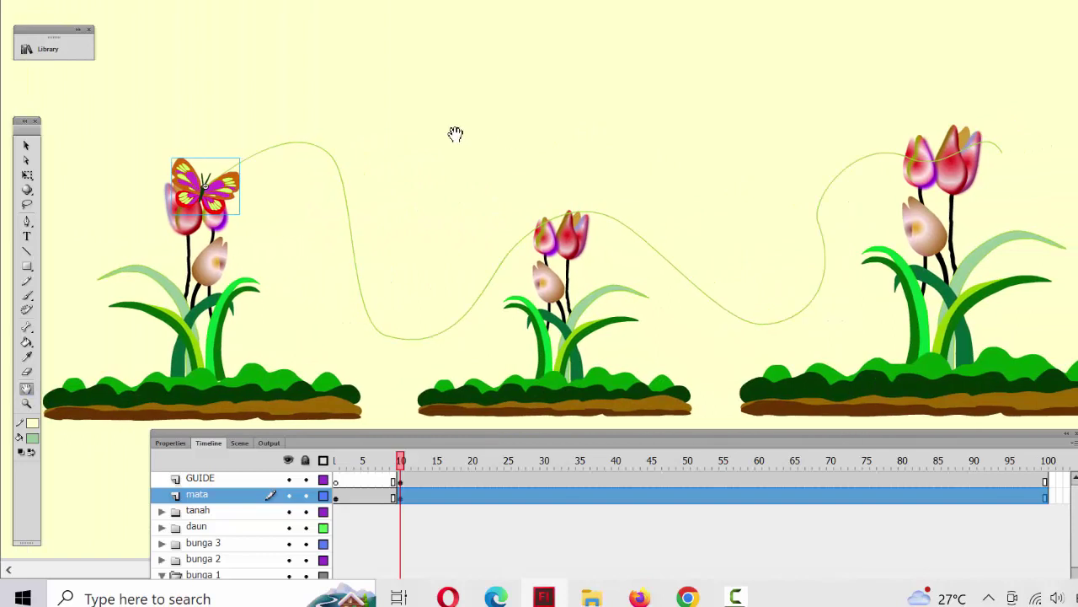
{"action": "left_click", "coordinate": [26, 145]}
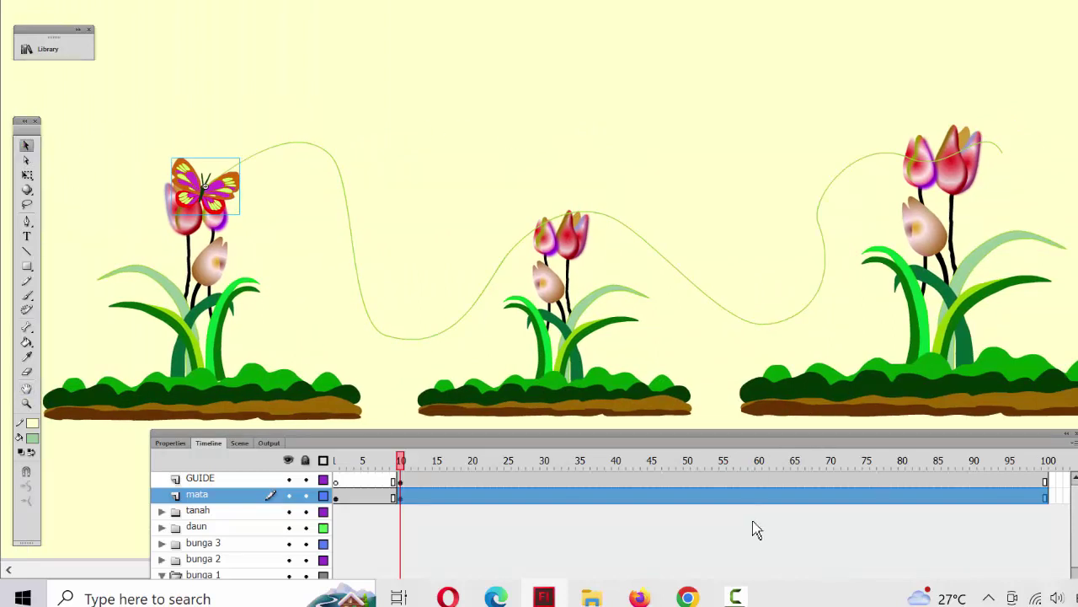
{"action": "left_click", "coordinate": [766, 497]}
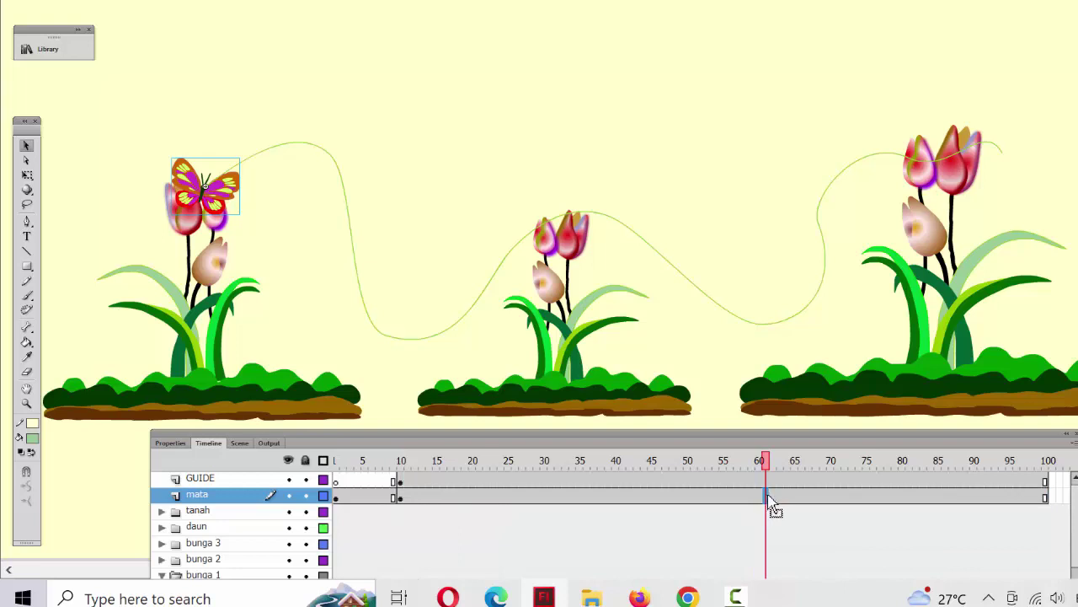
{"action": "right_click", "coordinate": [868, 498]}
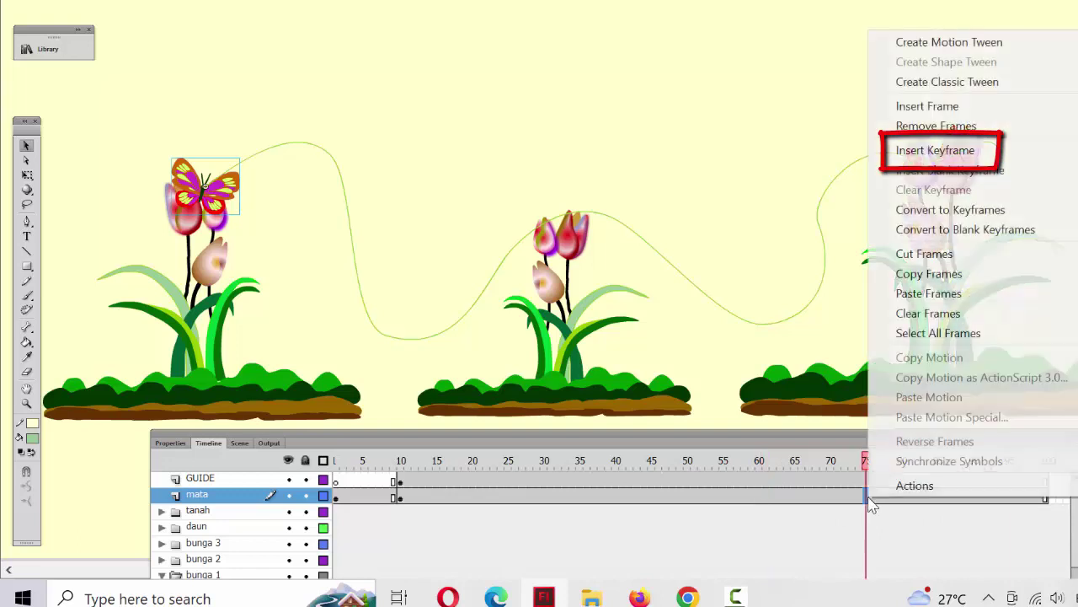
{"action": "left_click", "coordinate": [931, 150]}
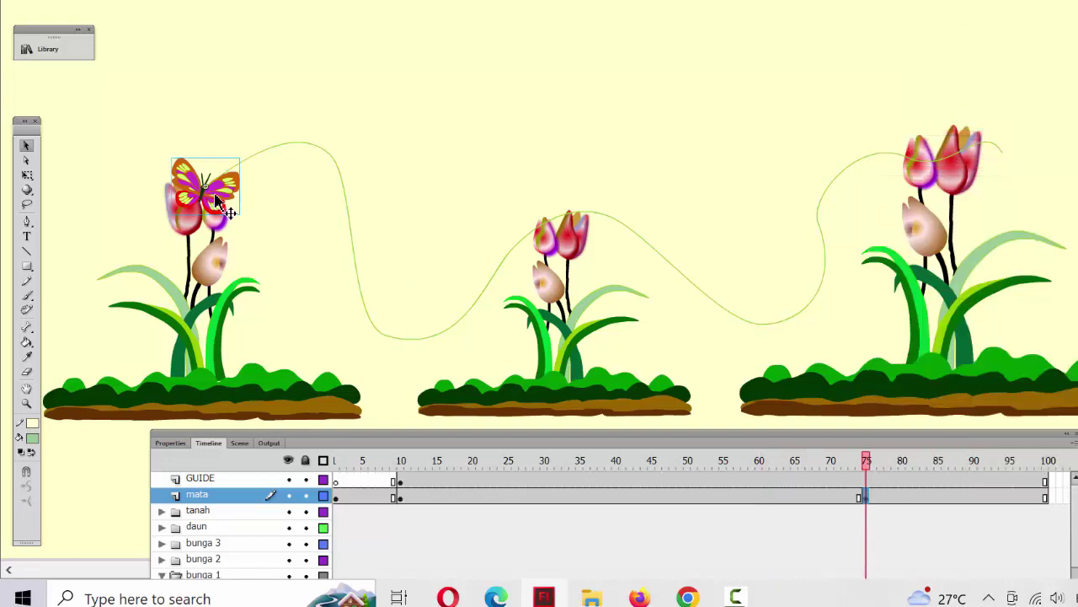
At frame 75, move the butterfly to the large flower and align its centre point with the end of the guide path
{"action": "left_click_drag", "start_coordinate": [216, 205], "coordinate": [1014, 183]}
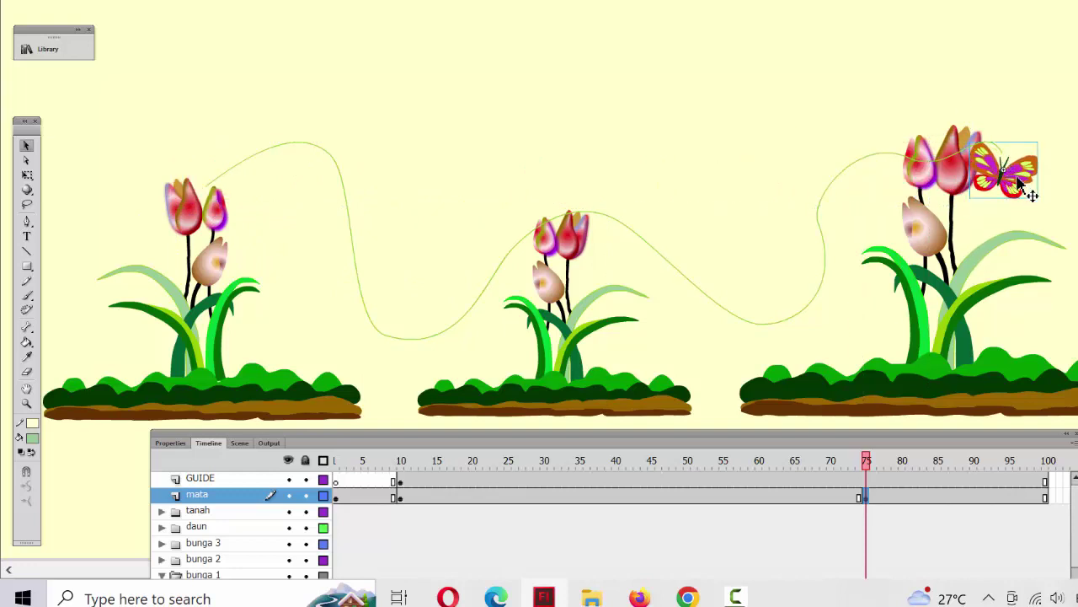
{"action": "left_click_drag", "start_coordinate": [1019, 183], "coordinate": [1020, 174]}
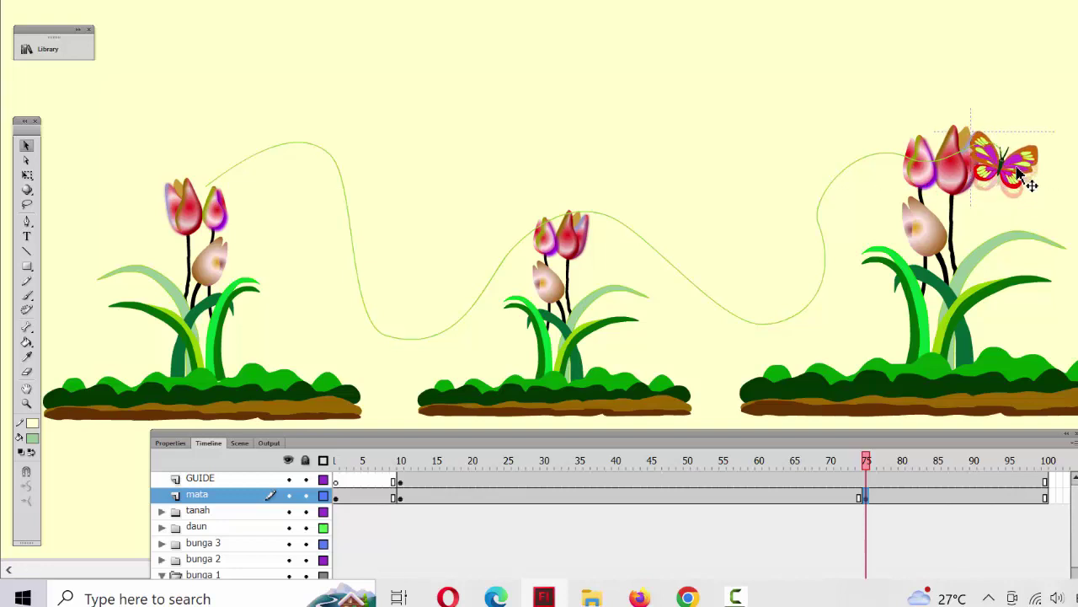
{"action": "left_click", "coordinate": [26, 403]}
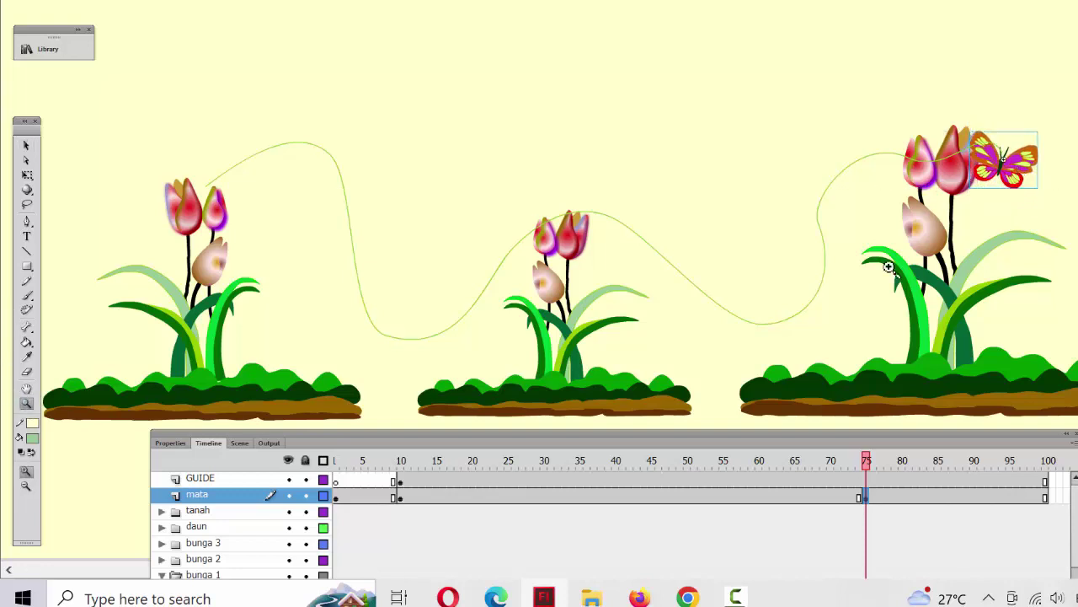
{"action": "left_click_drag", "start_coordinate": [948, 108], "coordinate": [1072, 223]}
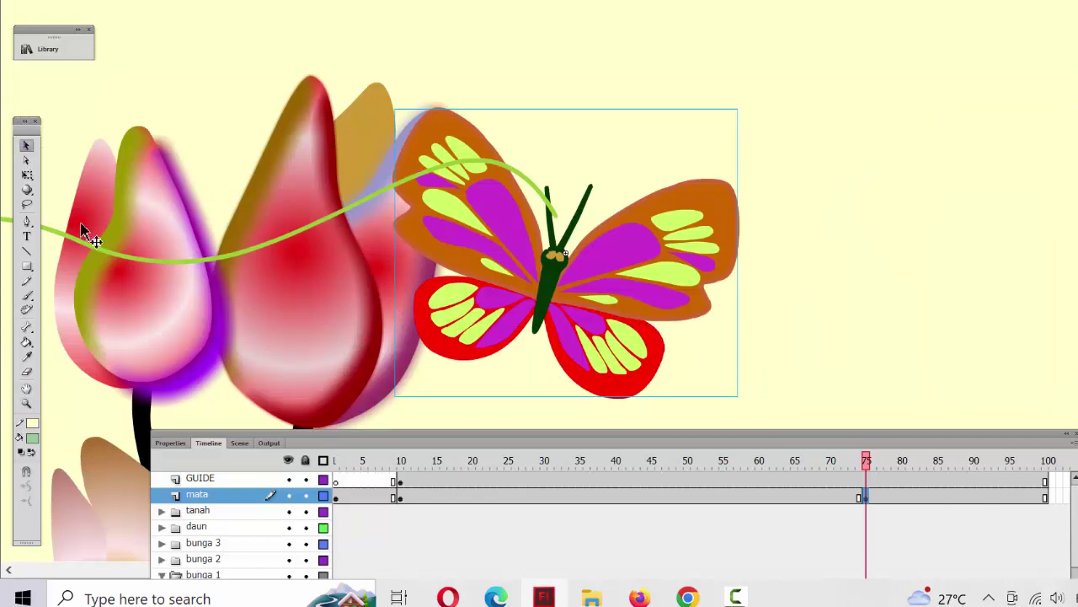
{"action": "left_click", "coordinate": [26, 175]}
{"action": "left_click", "coordinate": [26, 177]}
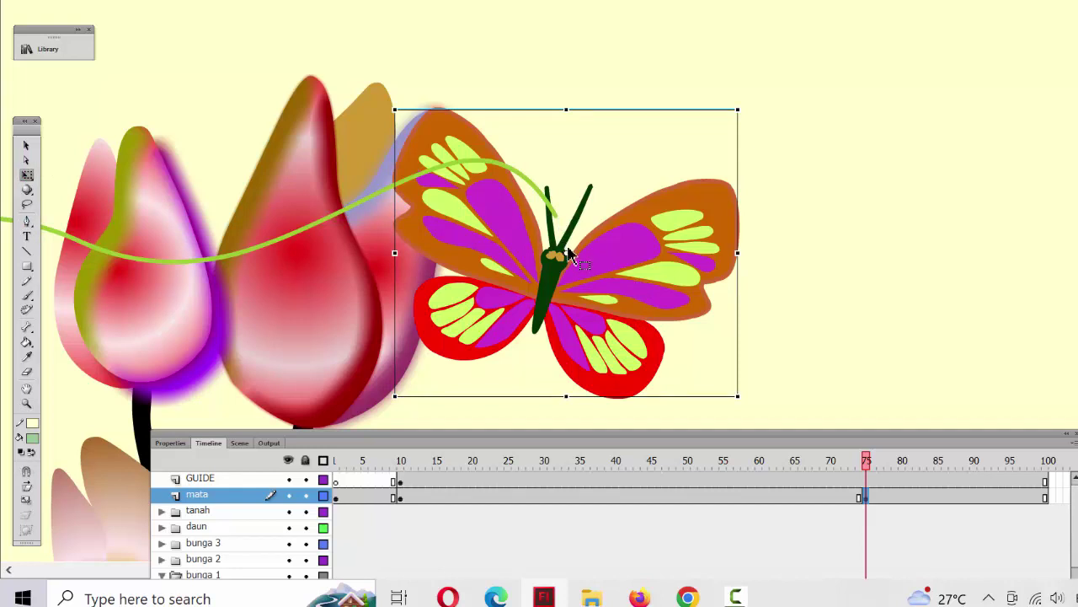
{"action": "left_click_drag", "start_coordinate": [602, 296], "coordinate": [597, 249]}
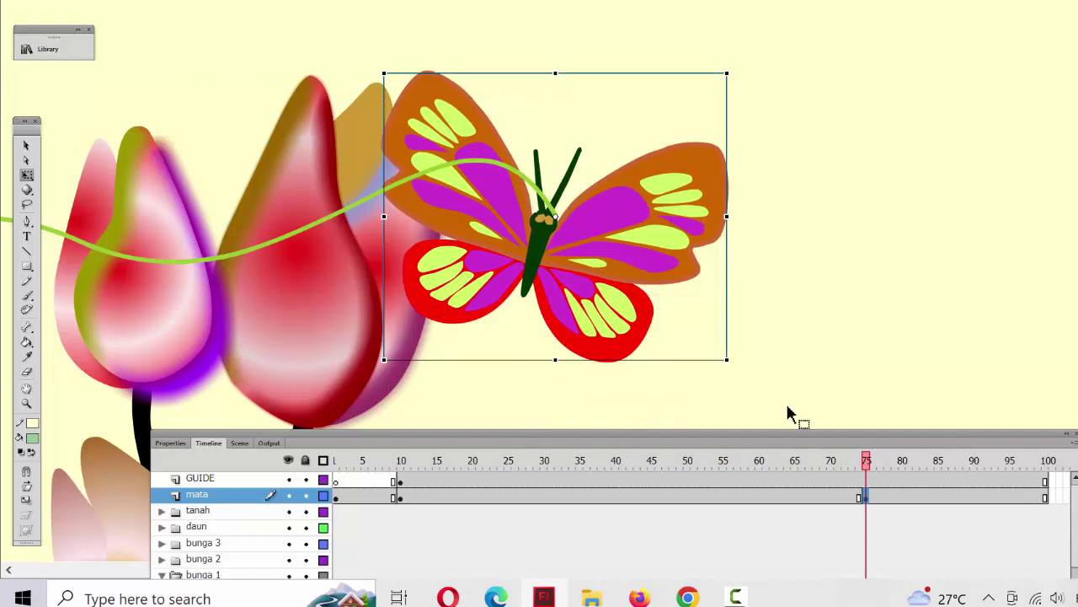
Scrub back towards the first frame and play the timeline to check the butterfly's start and end positions with the whole stage in view
{"action": "key", "text": "ctrl+minus"}
{"action": "key", "text": "ctrl+minus"}
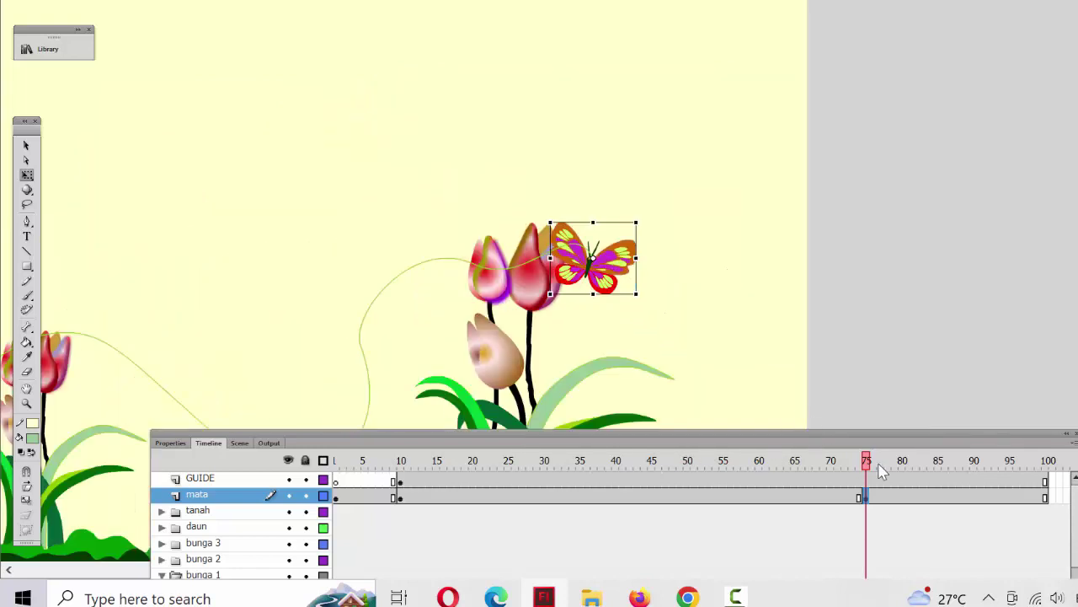
{"action": "left_click_drag", "start_coordinate": [895, 444], "coordinate": [946, 425]}
{"action": "key", "text": "ctrl+minus"}
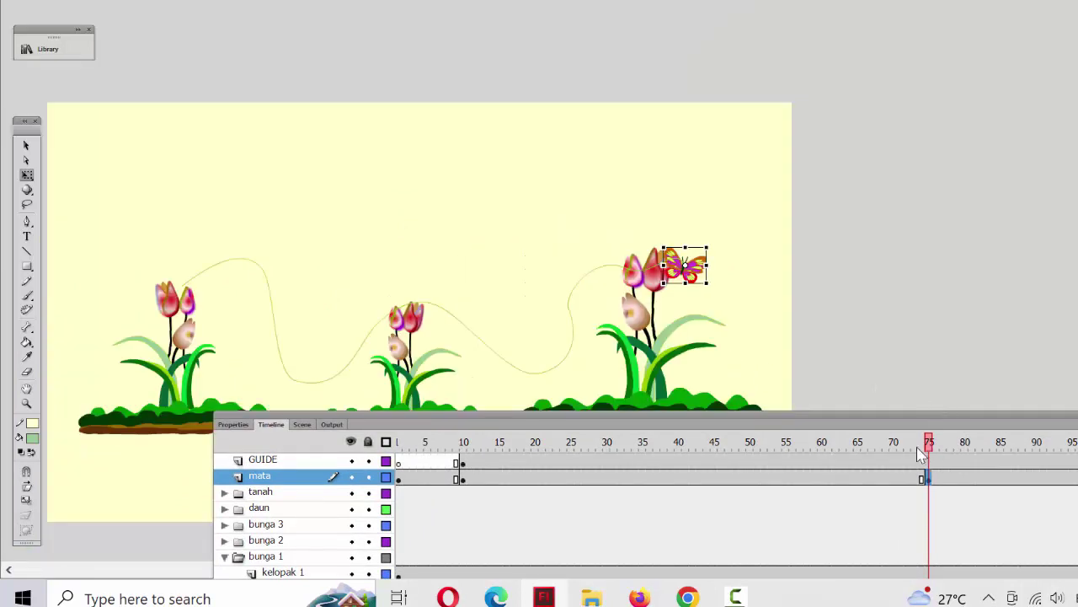
{"action": "left_click_drag", "start_coordinate": [922, 454], "coordinate": [420, 443]}
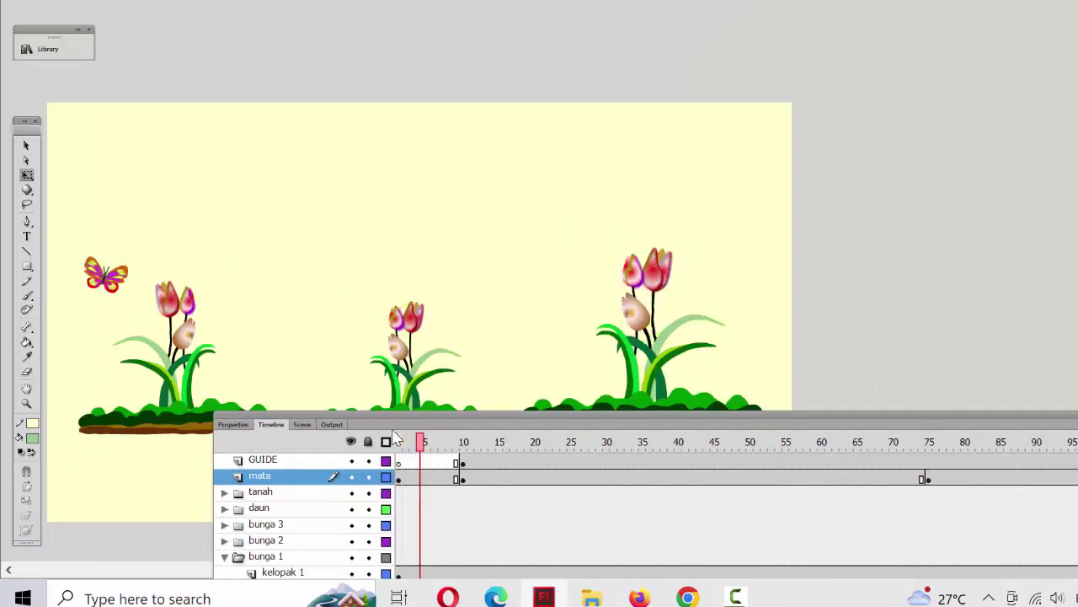
{"action": "key", "text": "Return"}
Turn the GUIDE layer into a guide layer
{"action": "left_click", "coordinate": [261, 475]}
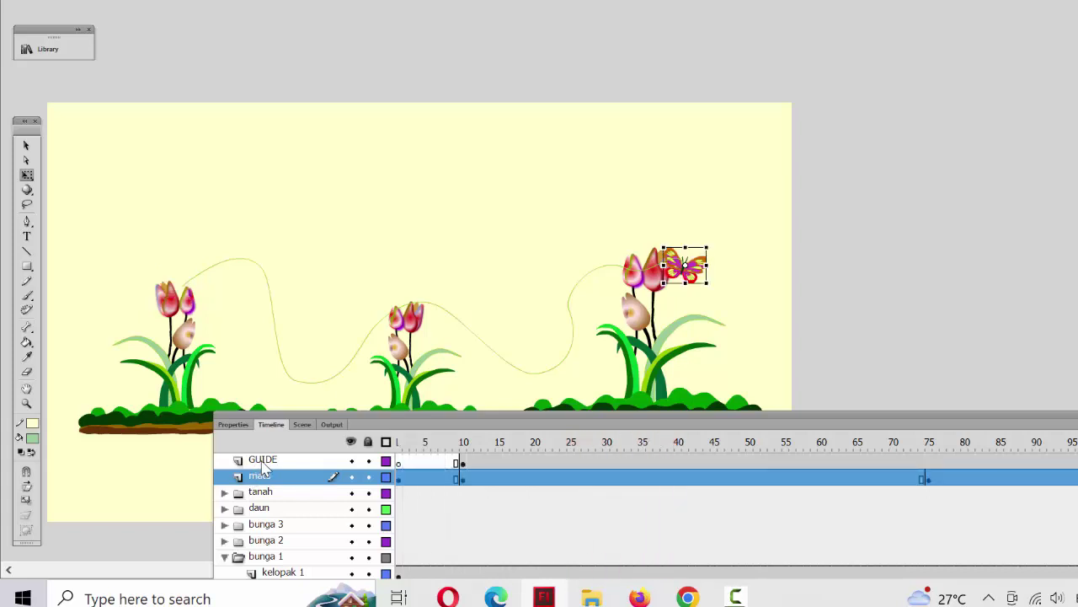
{"action": "left_click", "coordinate": [262, 461]}
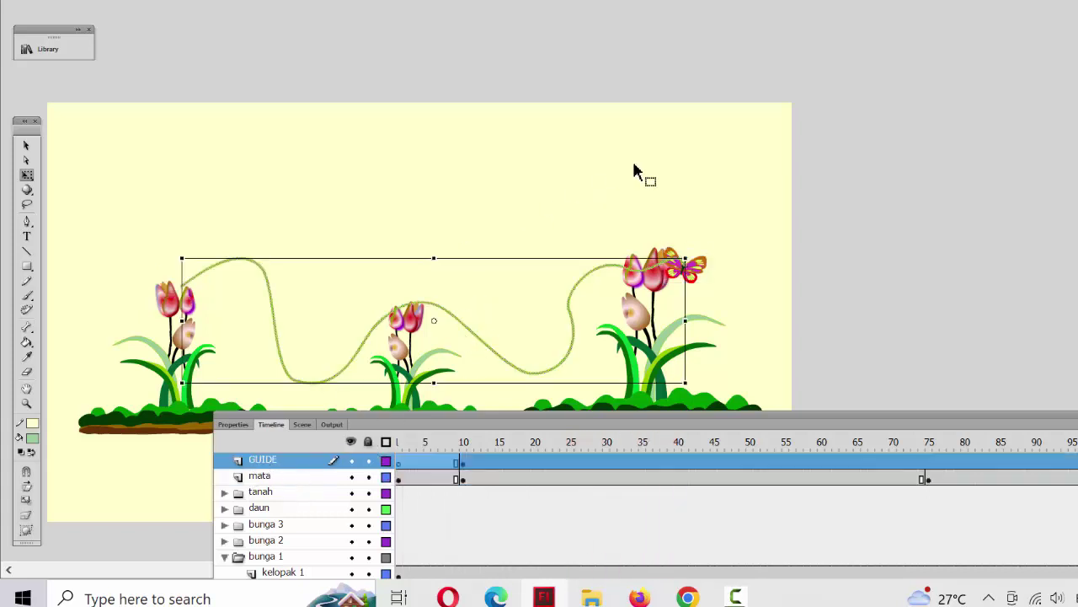
{"action": "left_click", "coordinate": [329, 346]}
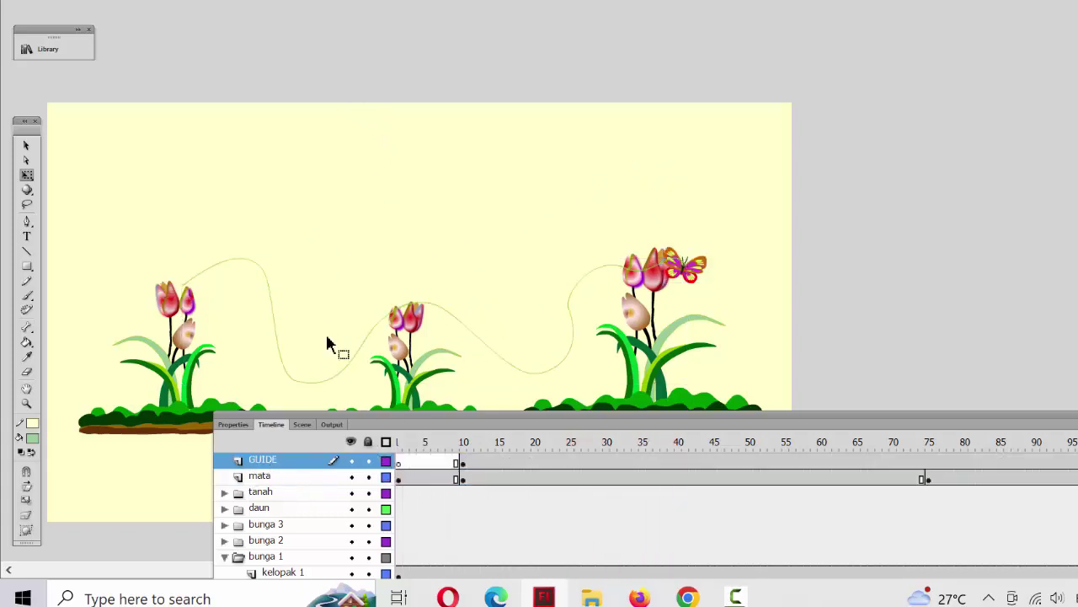
{"action": "right_click", "coordinate": [266, 462]}
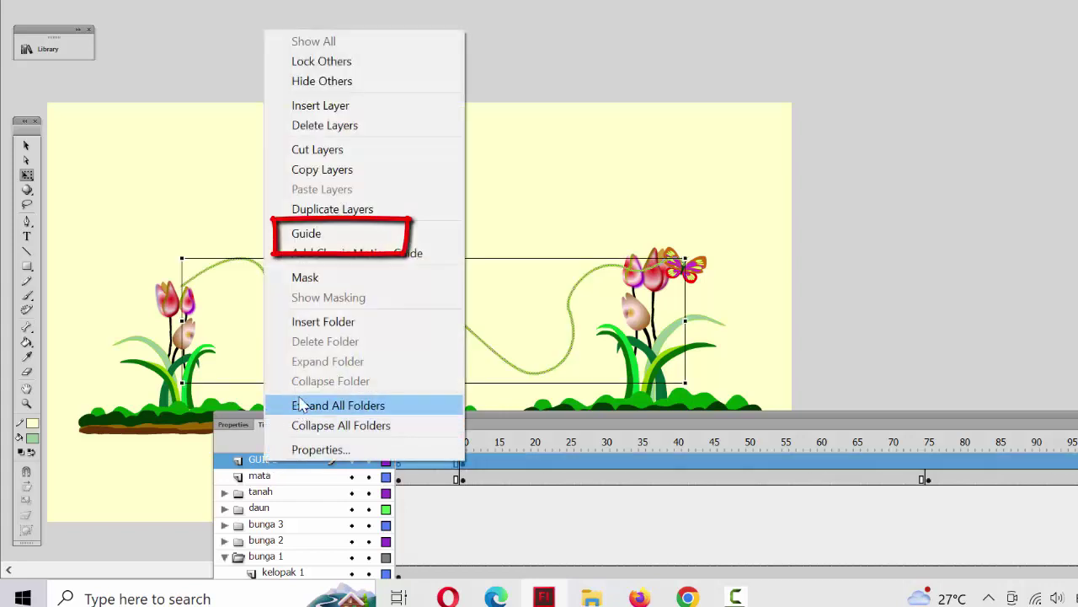
{"action": "left_click", "coordinate": [296, 235]}
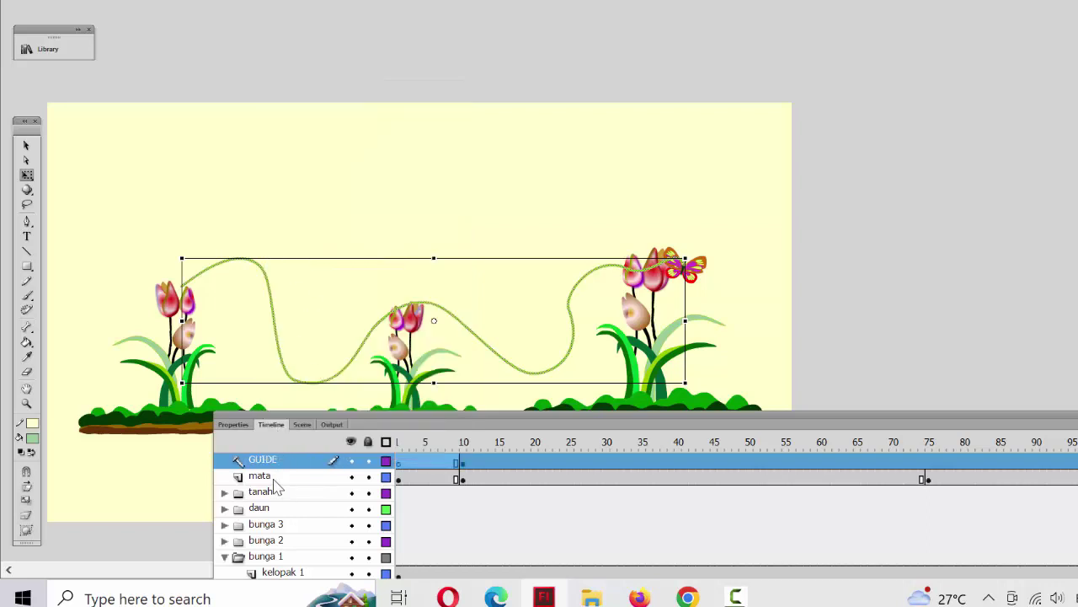
Nest the mata layer beneath the GUIDE layer so the butterfly is linked to the motion guide
{"action": "left_click", "coordinate": [261, 477]}
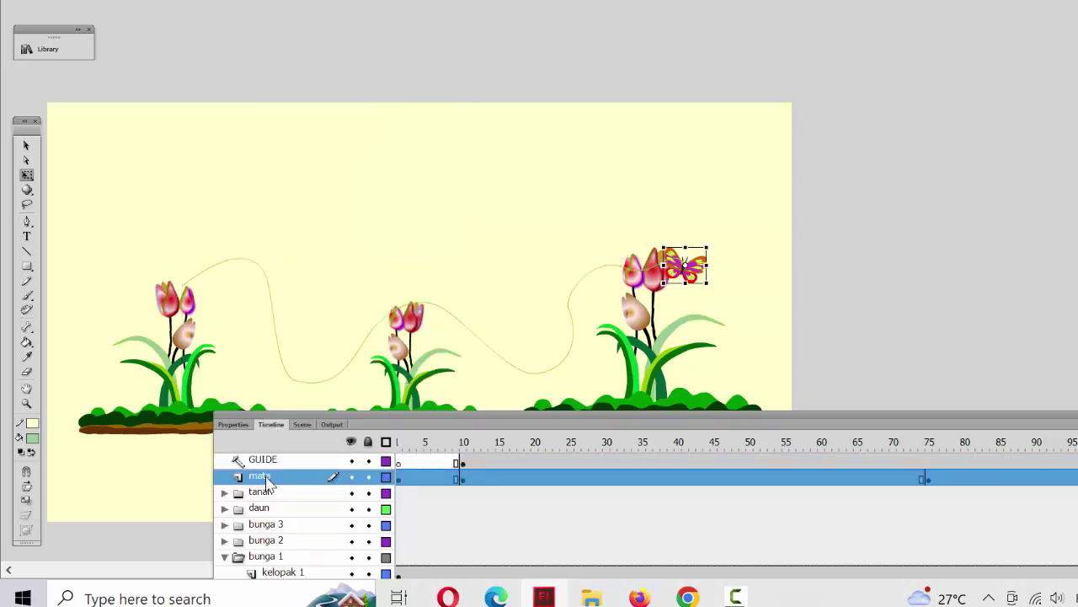
{"action": "left_click_drag", "start_coordinate": [281, 482], "coordinate": [291, 477]}
{"action": "left_click_drag", "start_coordinate": [291, 477], "coordinate": [274, 481]}
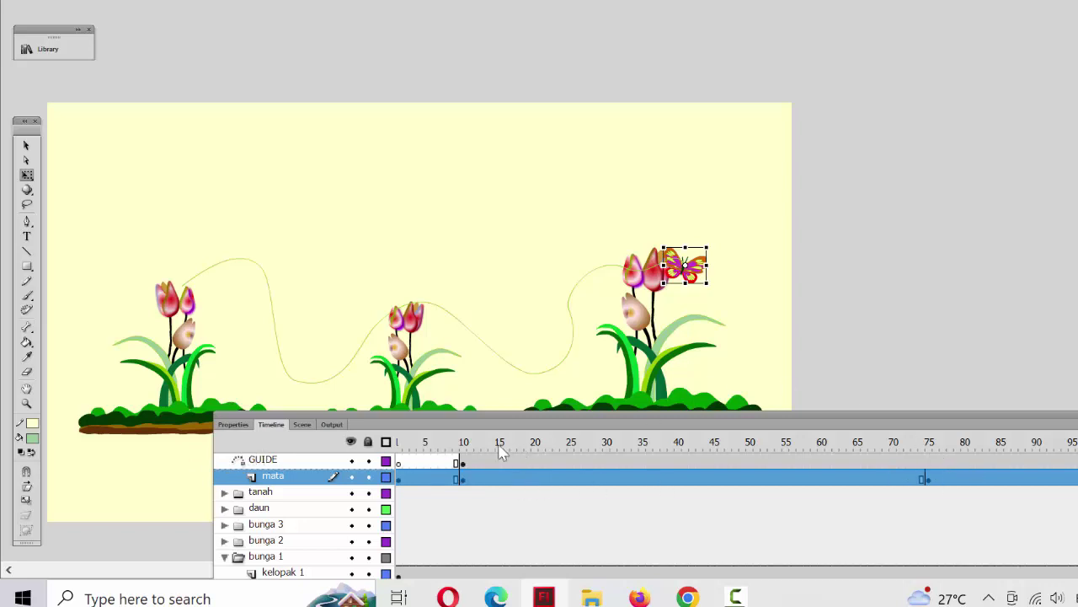
Create a classic tween on the mata layer between the keyframes at frames 10 and 75
{"action": "left_click", "coordinate": [464, 453]}
{"action": "left_click_drag", "start_coordinate": [495, 453], "coordinate": [932, 468]}
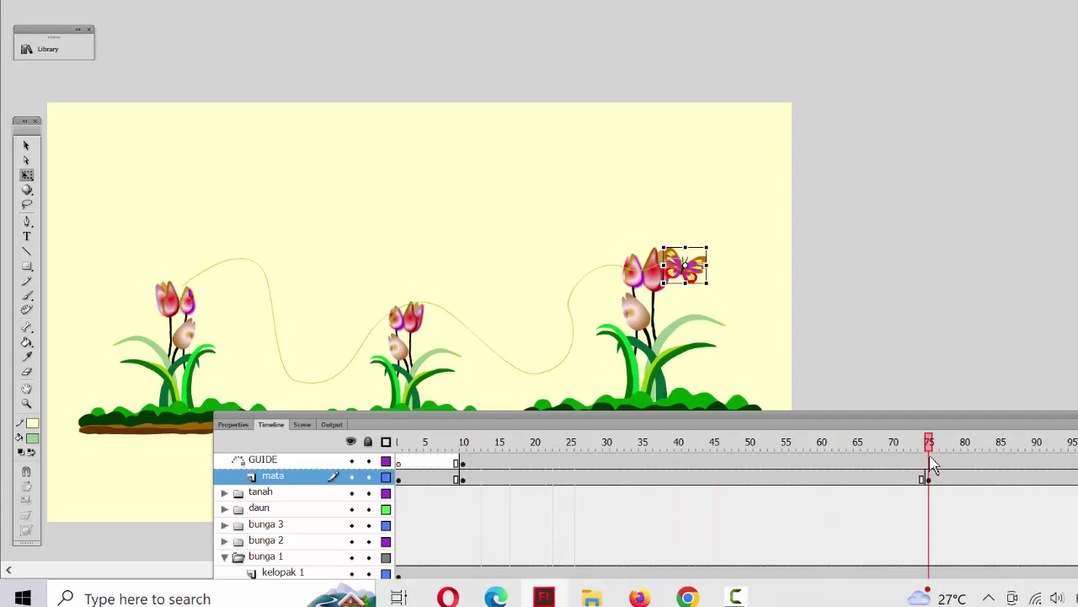
{"action": "left_click", "coordinate": [680, 479]}
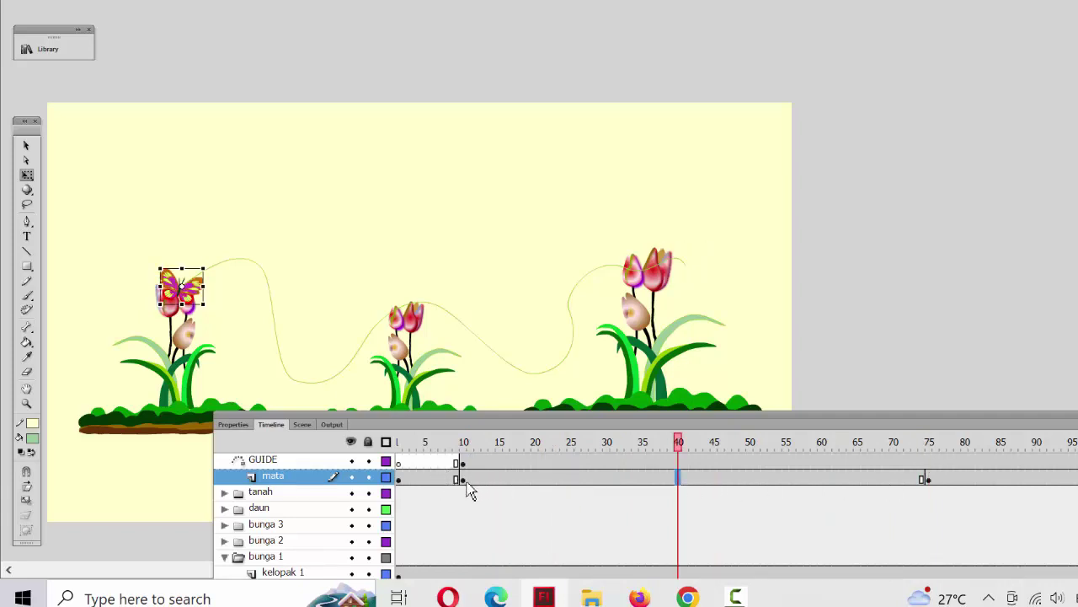
{"action": "right_click", "coordinate": [680, 480]}
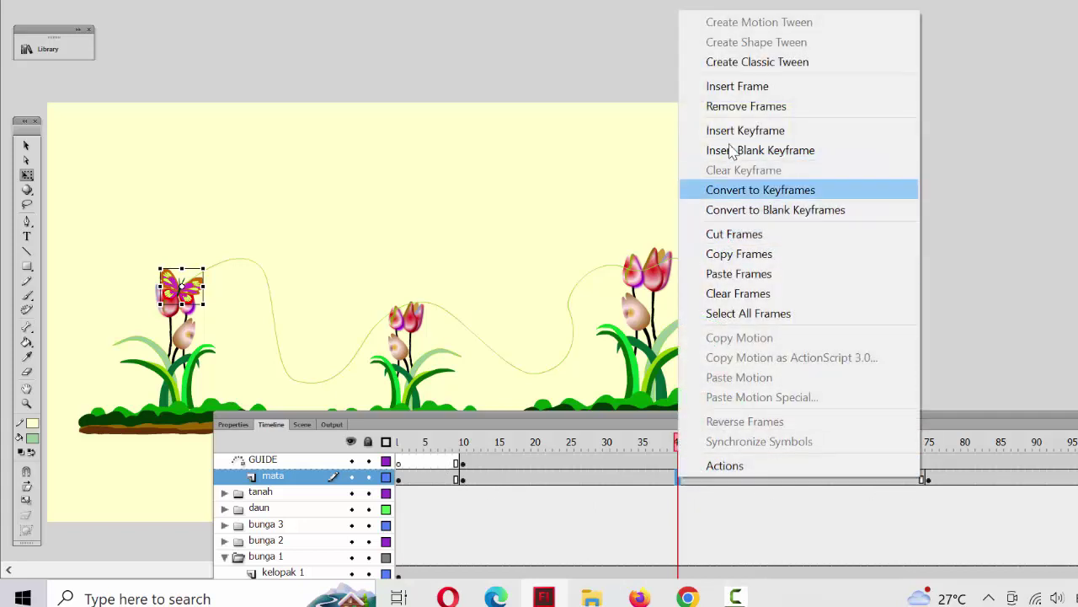
{"action": "left_click", "coordinate": [735, 64]}
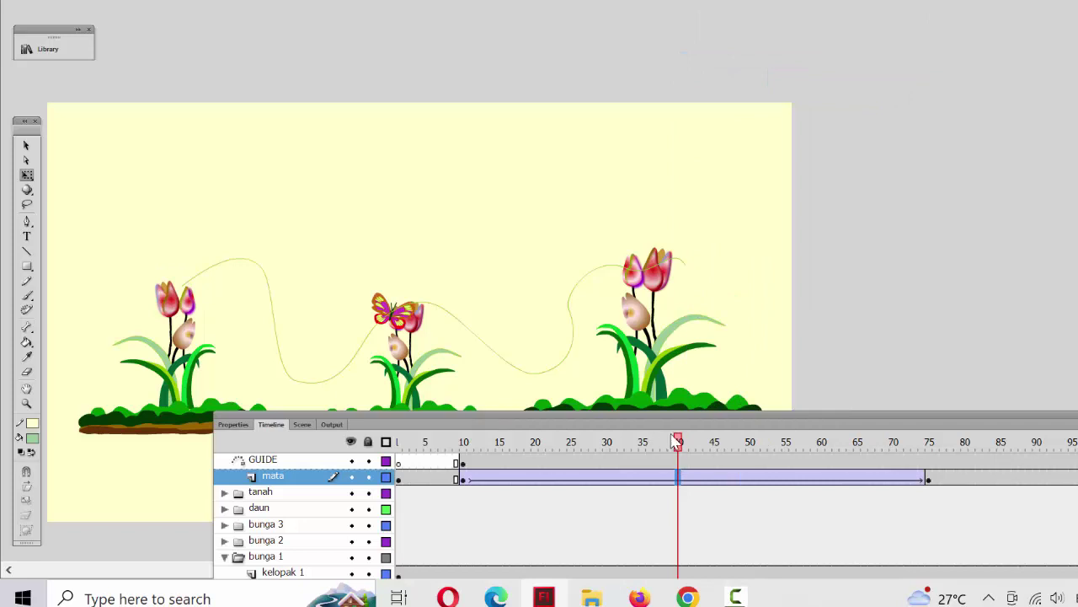
Scrub back to frame 1 and test the movie to check the butterfly's flight along the guide path, closing the preview at the end
{"action": "left_click_drag", "start_coordinate": [659, 456], "coordinate": [402, 494]}
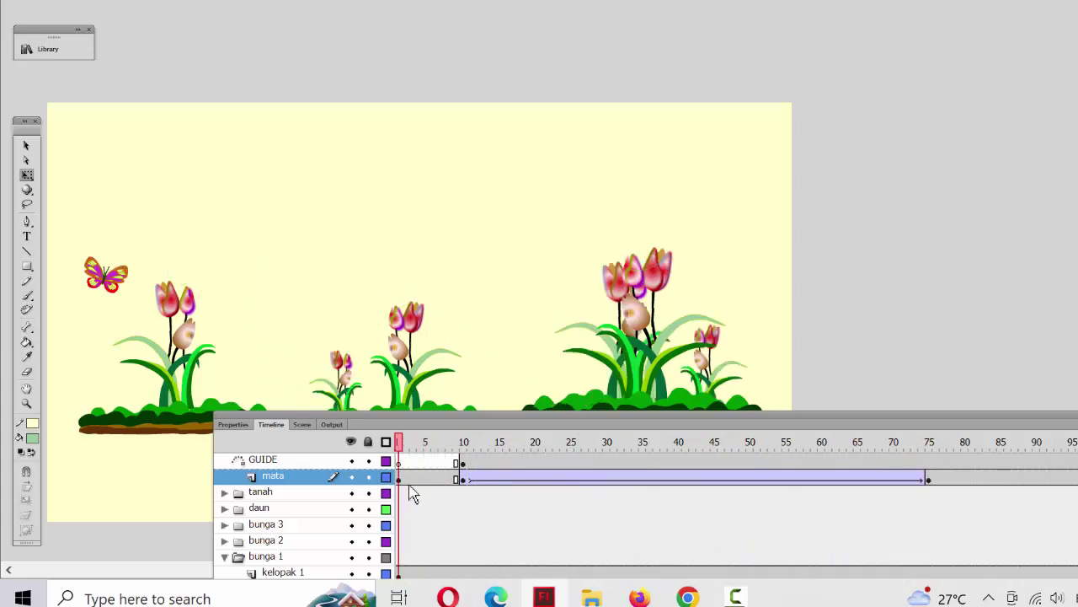
{"action": "key", "text": "ctrl+Return"}
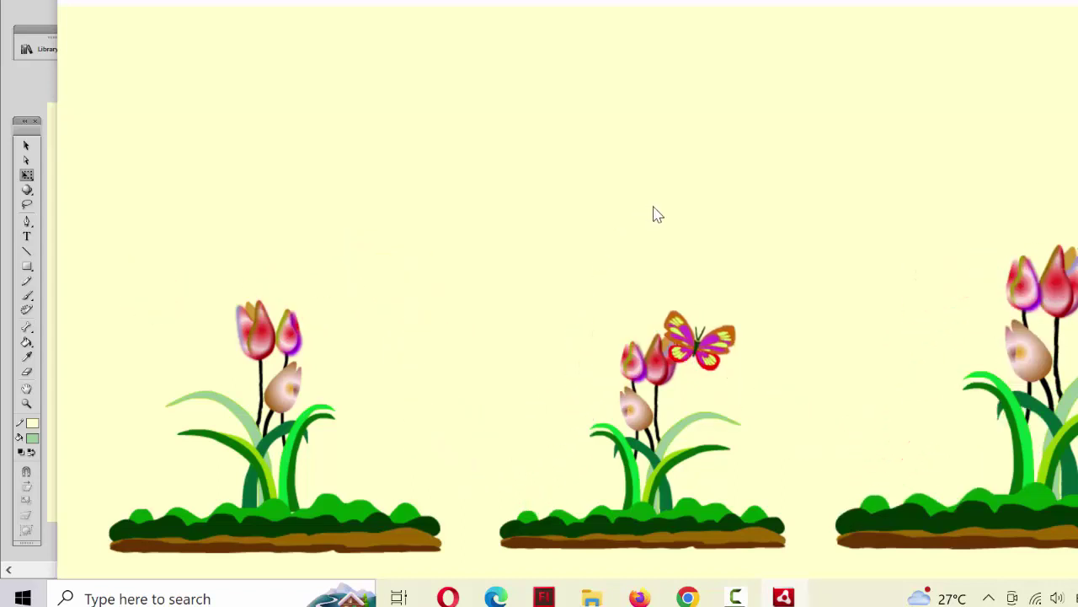
{"action": "left_click_drag", "start_coordinate": [1000, 3], "coordinate": [939, 8]}
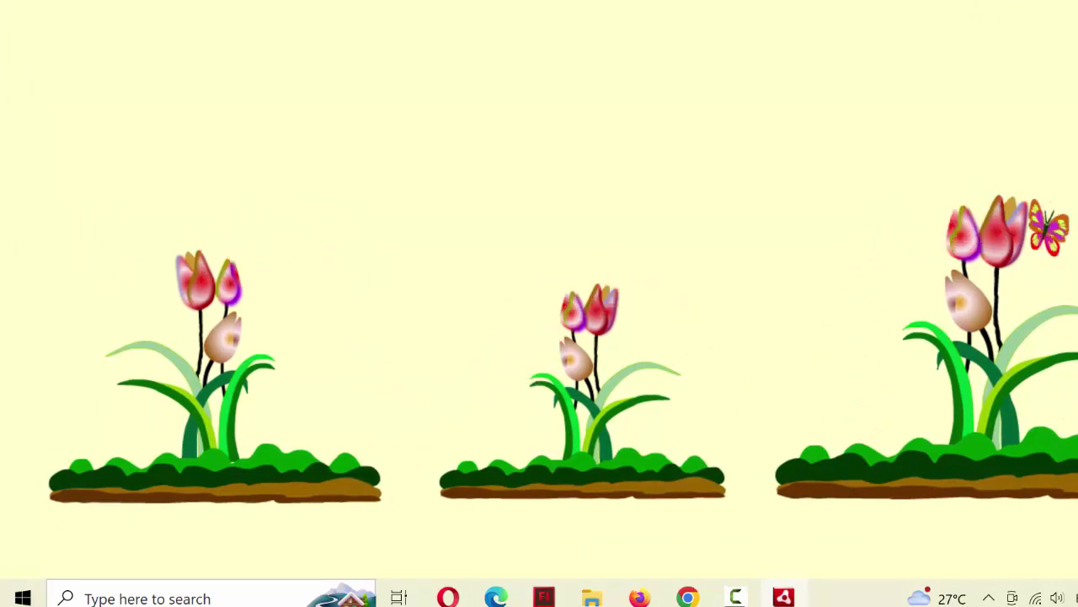
{"action": "key", "text": "ctrl+w"}
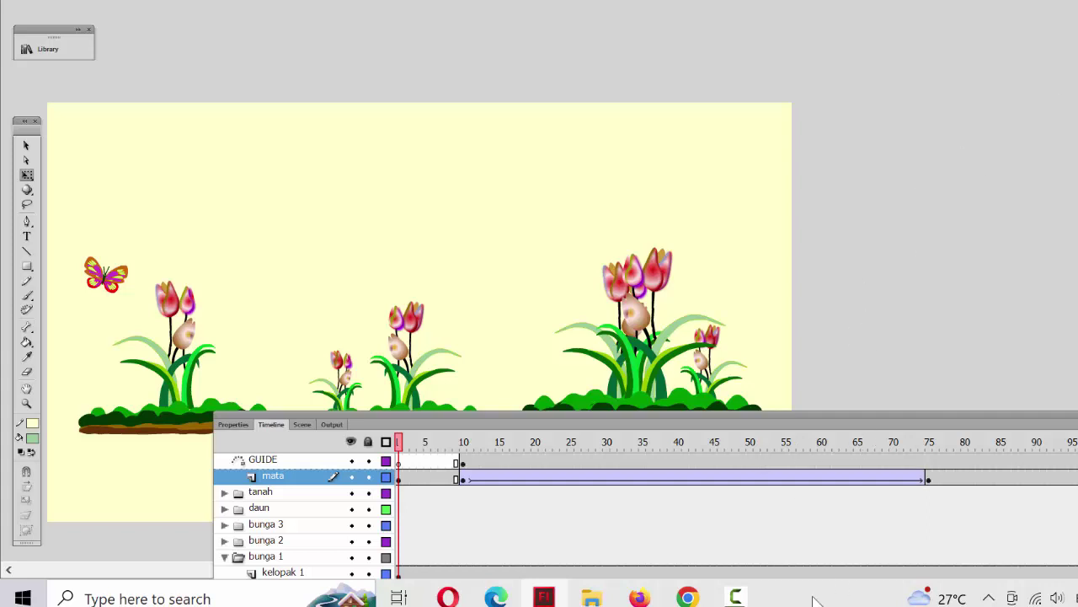
{"action": "left_click", "coordinate": [735, 598]}
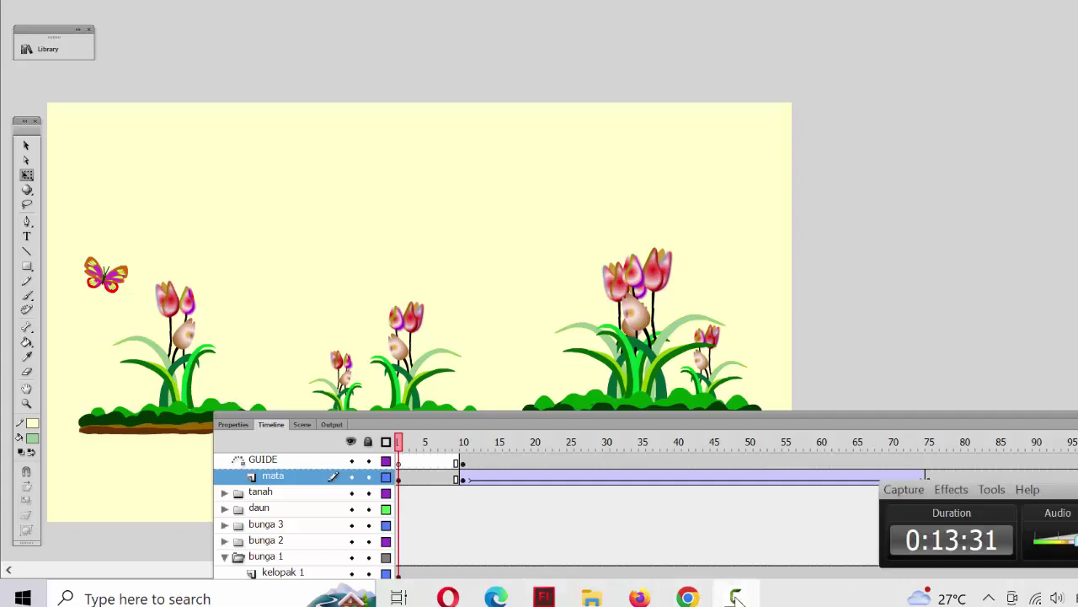